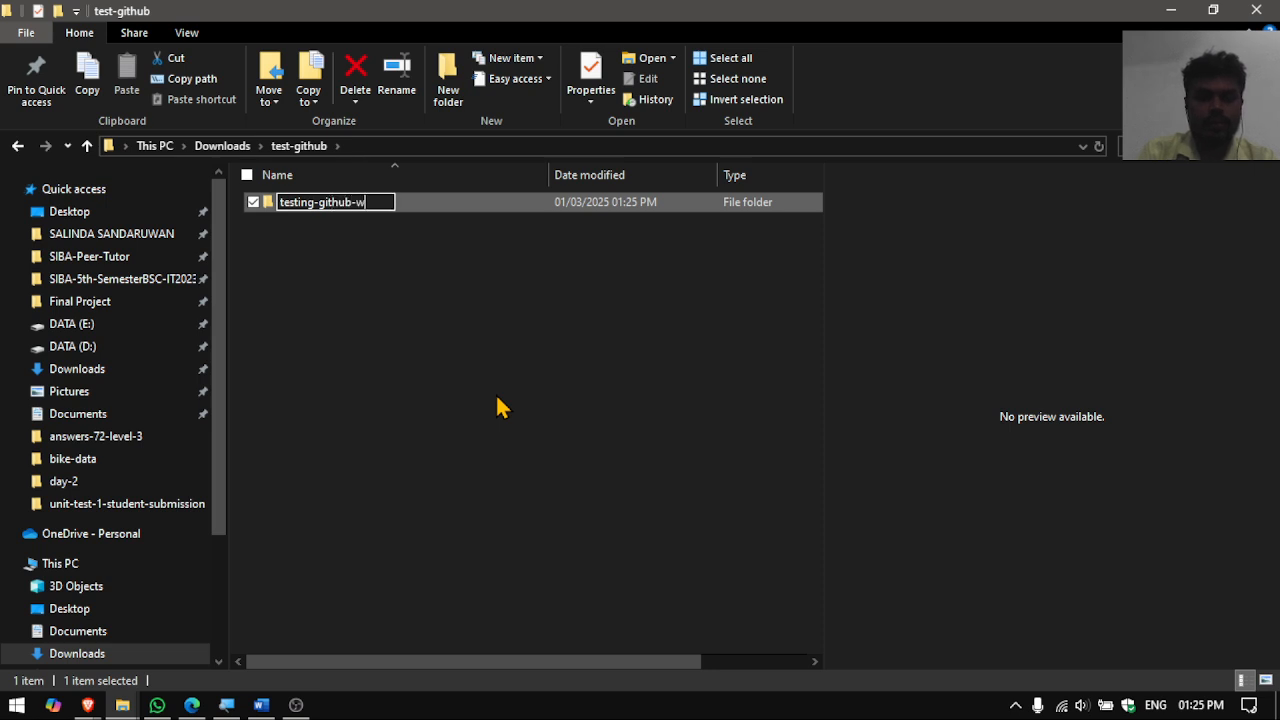
- Name the new folder testing-github-with-source-tree and open it to confirm it is empty
{"action": "type", "text": "ith-source-tree"}
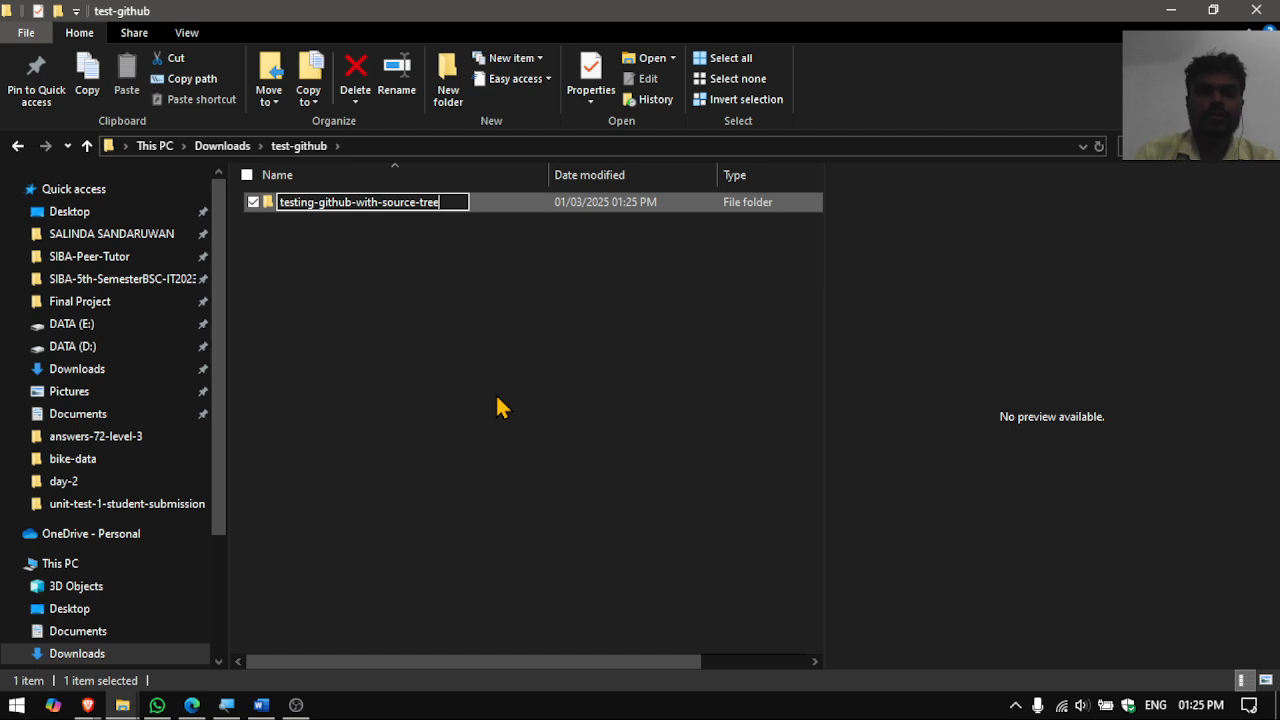
{"action": "key", "text": "Return"}
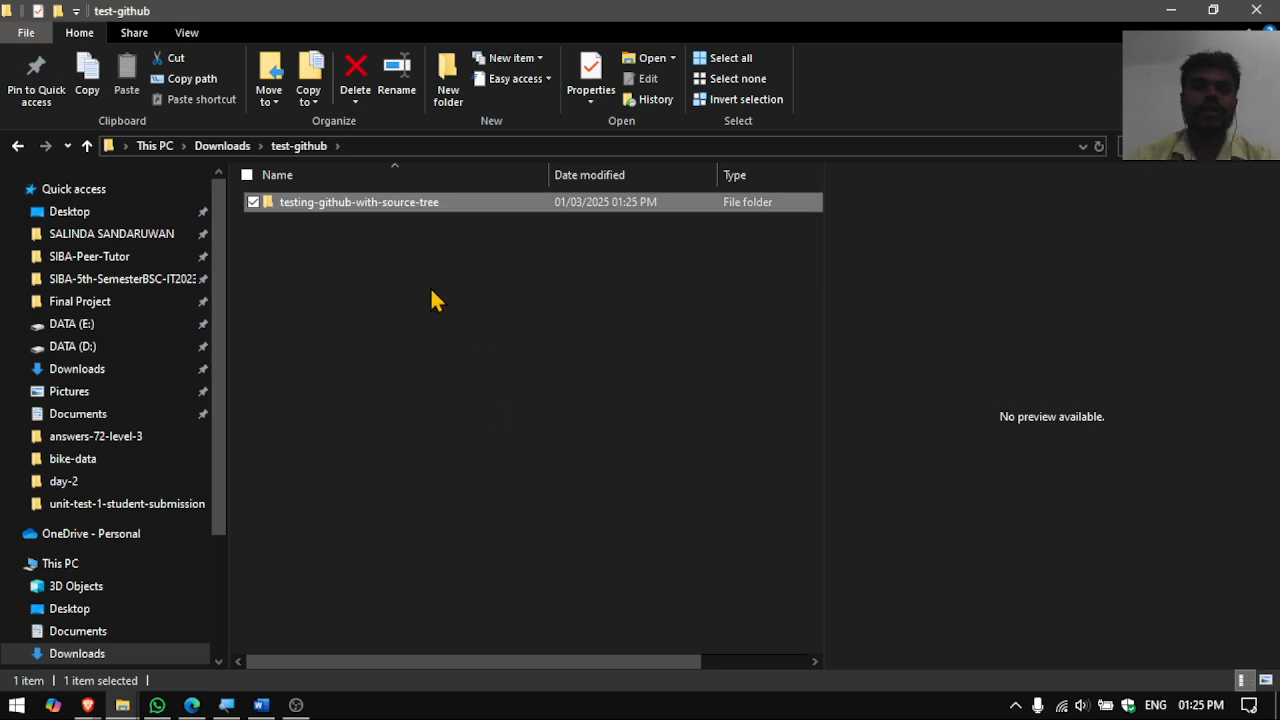
{"action": "double_click", "coordinate": [429, 205]}
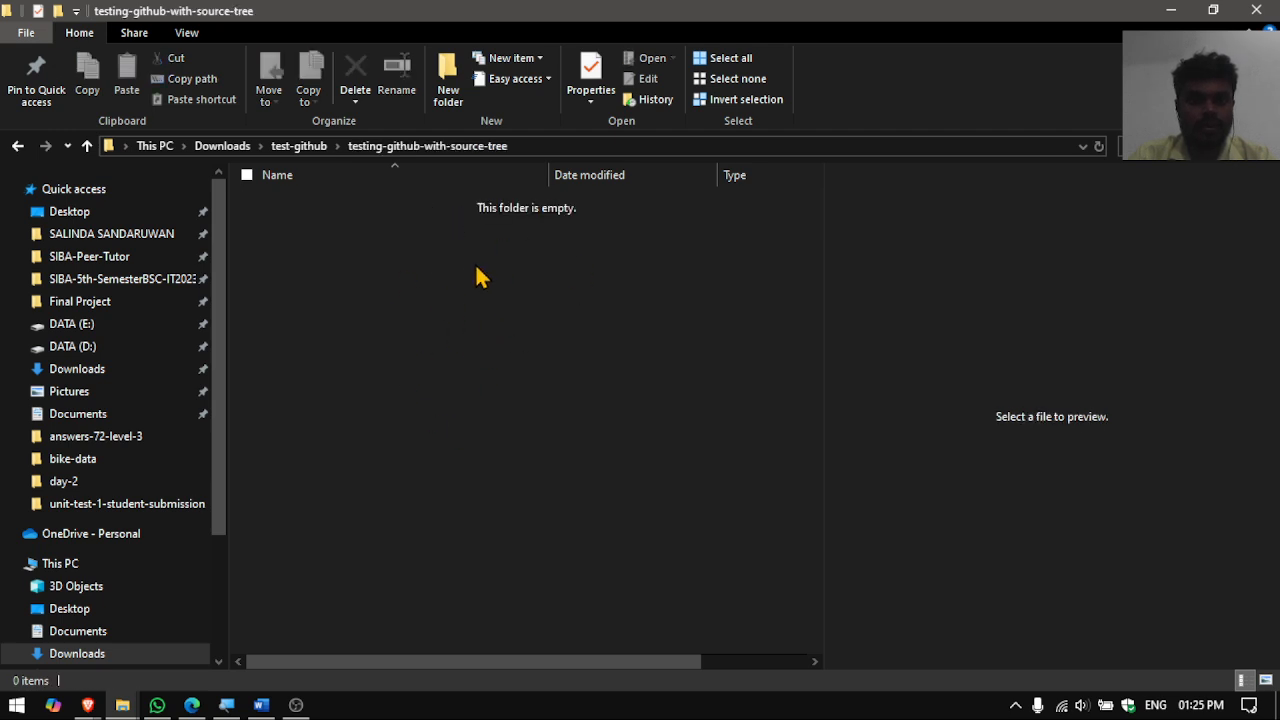
- In Brave, create the public GitHub repository test-githu-with-sourcetree, then go back to the profile page
{"action": "mouse_move", "coordinate": [95, 706]}
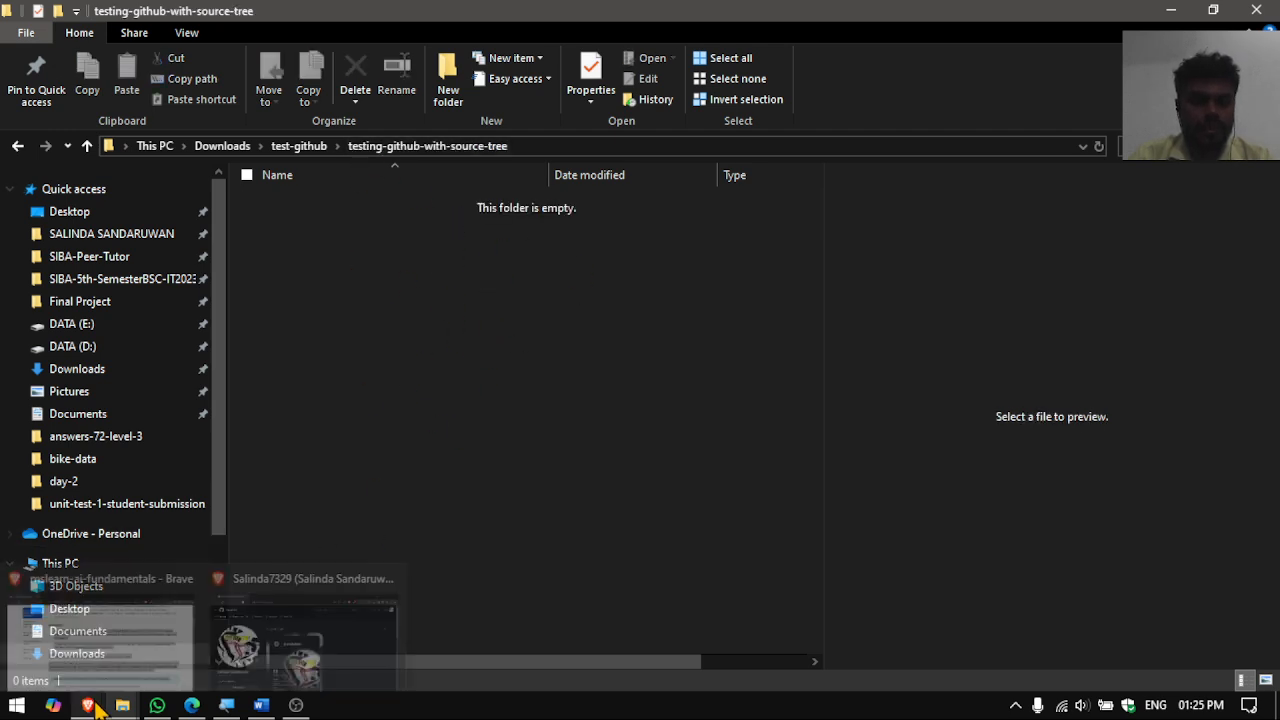
{"action": "left_click", "coordinate": [283, 635]}
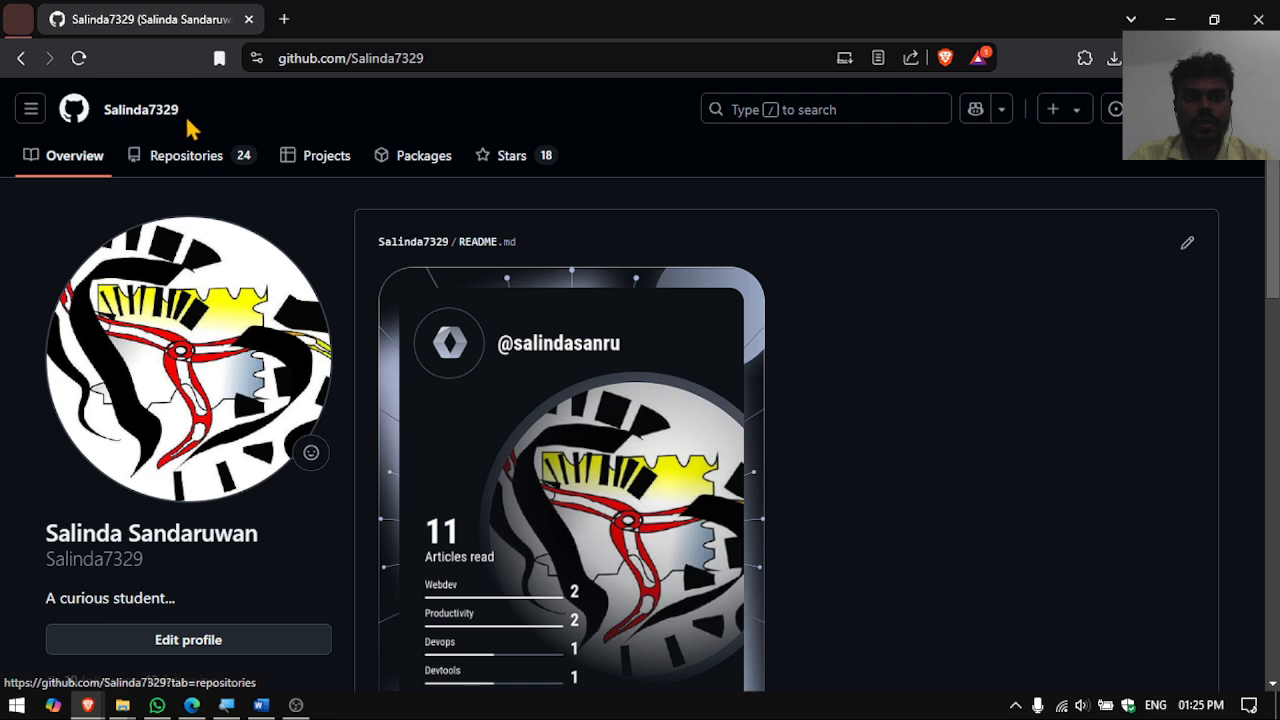
{"action": "left_click", "coordinate": [1075, 112]}
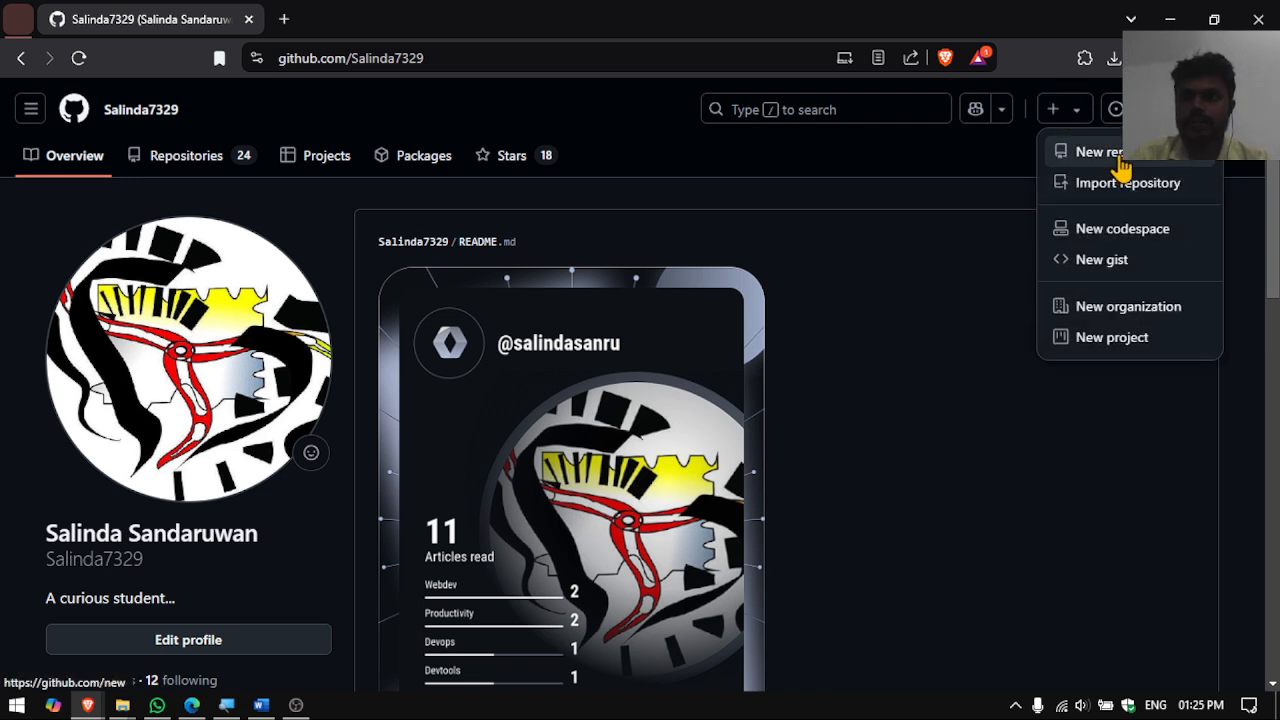
{"action": "left_click", "coordinate": [1100, 152]}
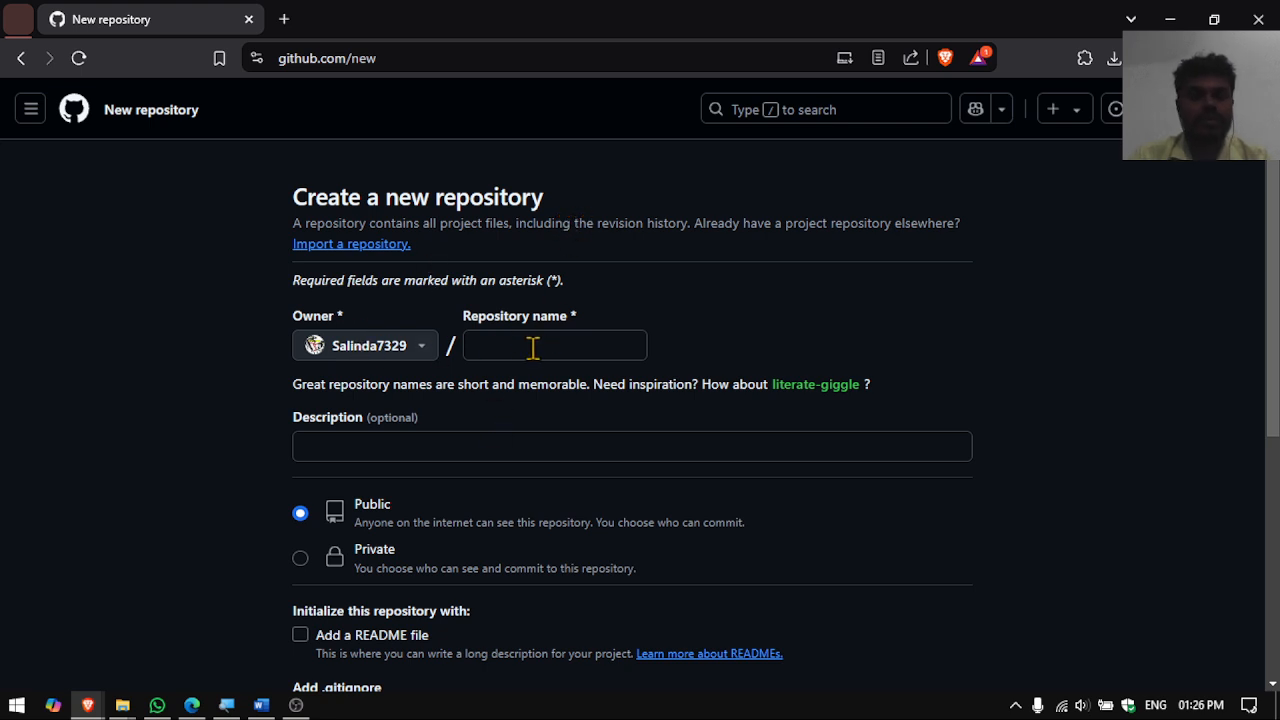
{"action": "left_click", "coordinate": [512, 350]}
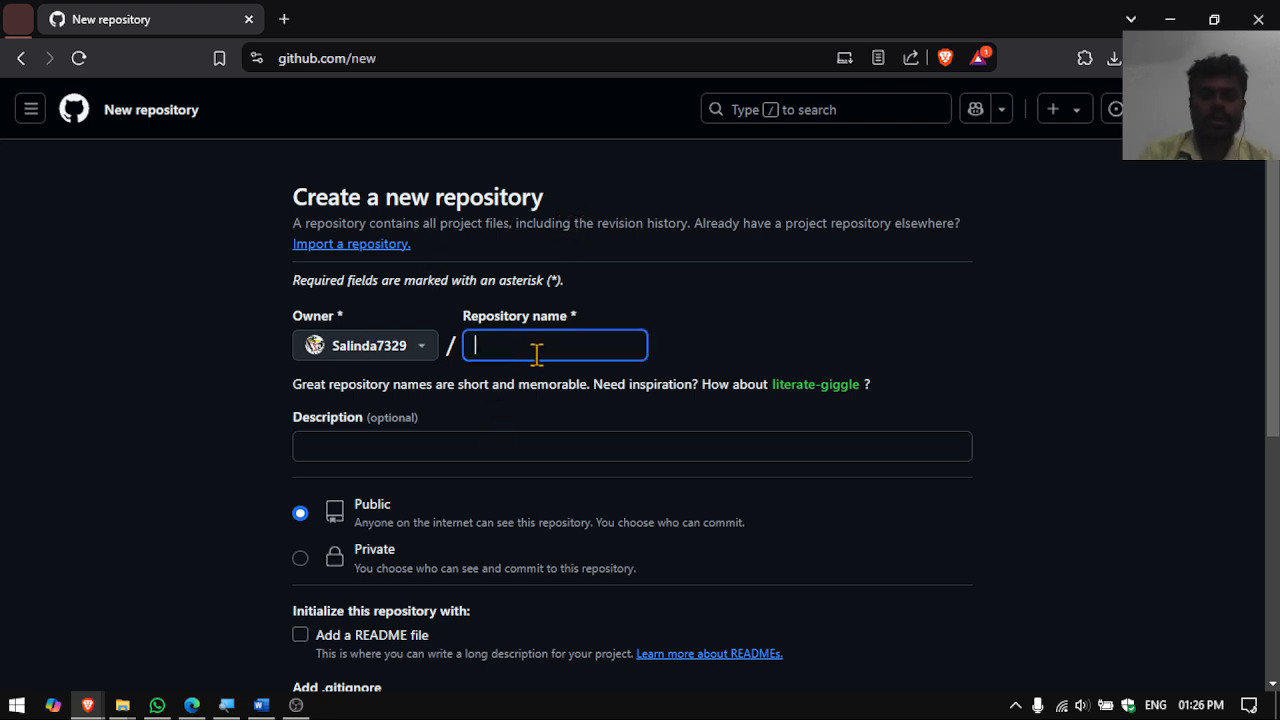
{"action": "type", "text": "test-git"}
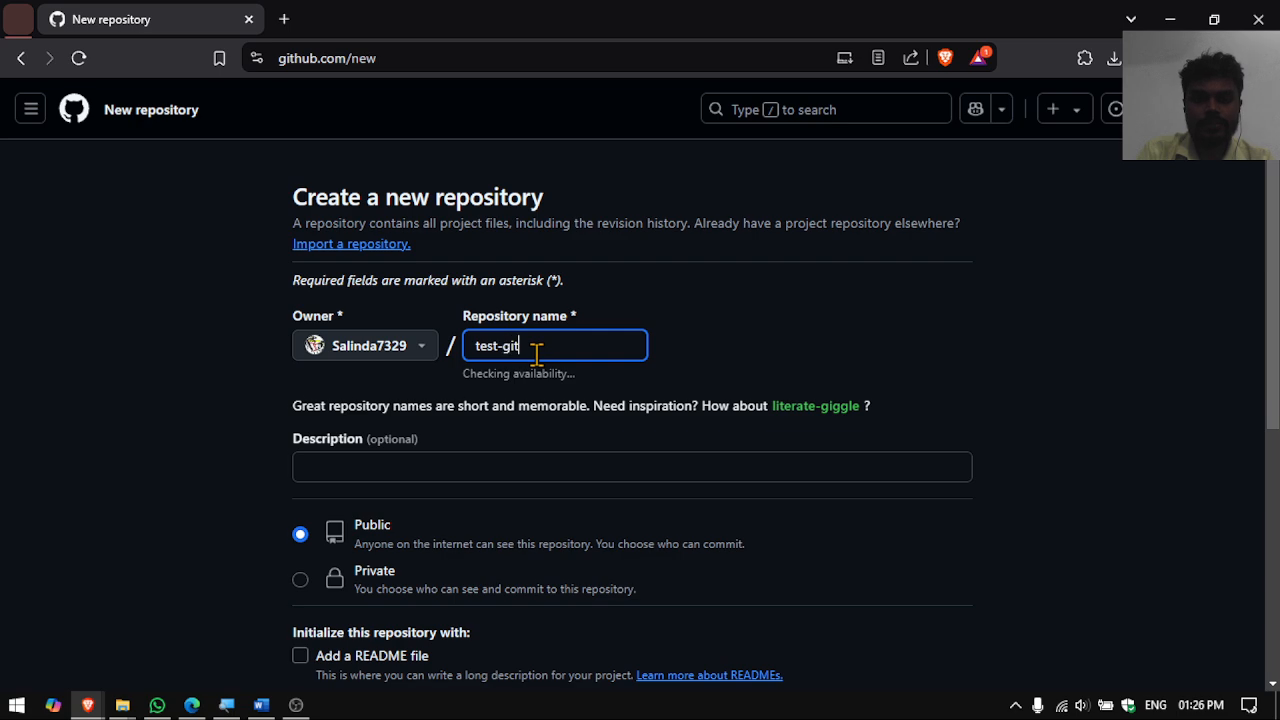
{"action": "type", "text": "hub-with-sour"}
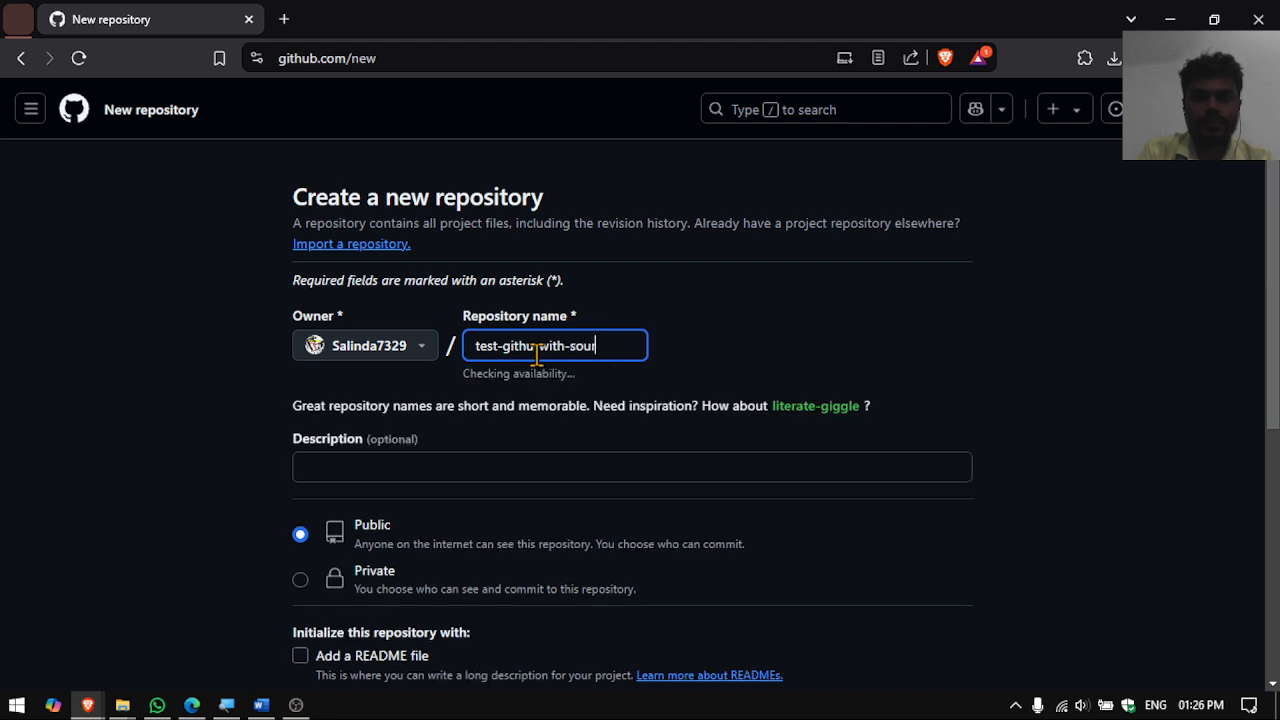
{"action": "type", "text": "cetree"}
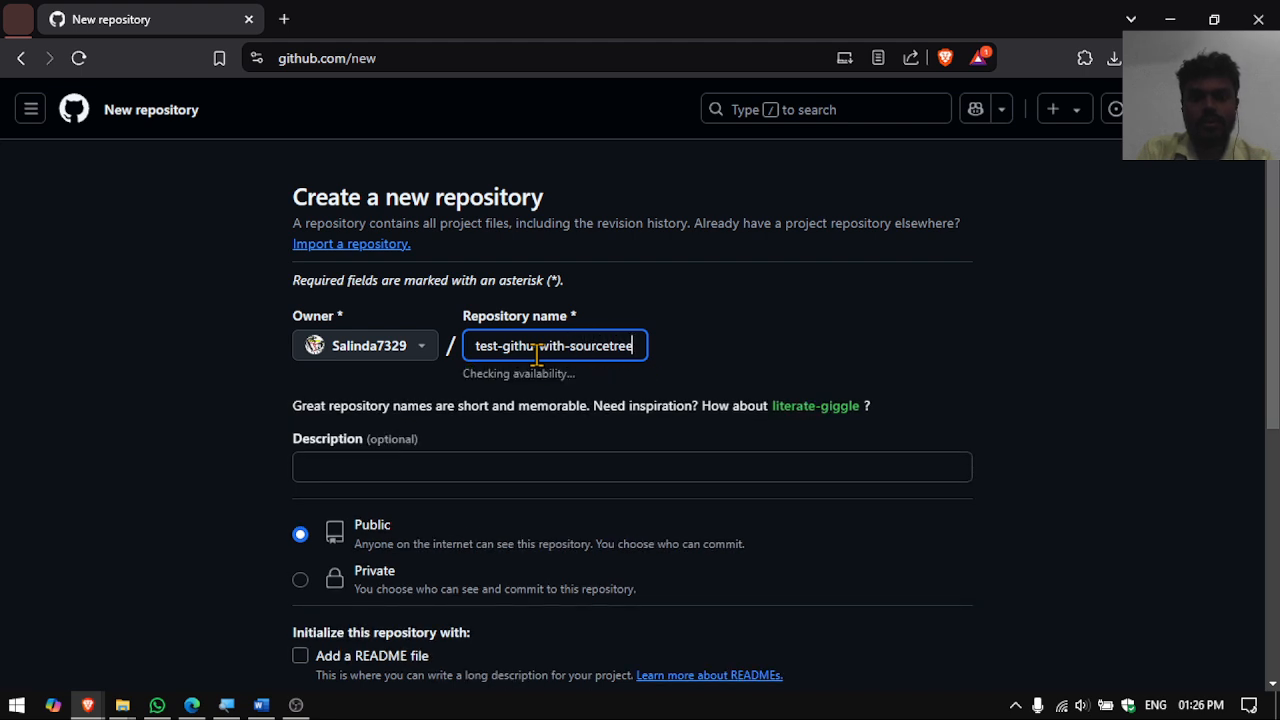
{"action": "scroll", "coordinate": [371, 529], "scroll_direction": "down", "scroll_amount": 2}
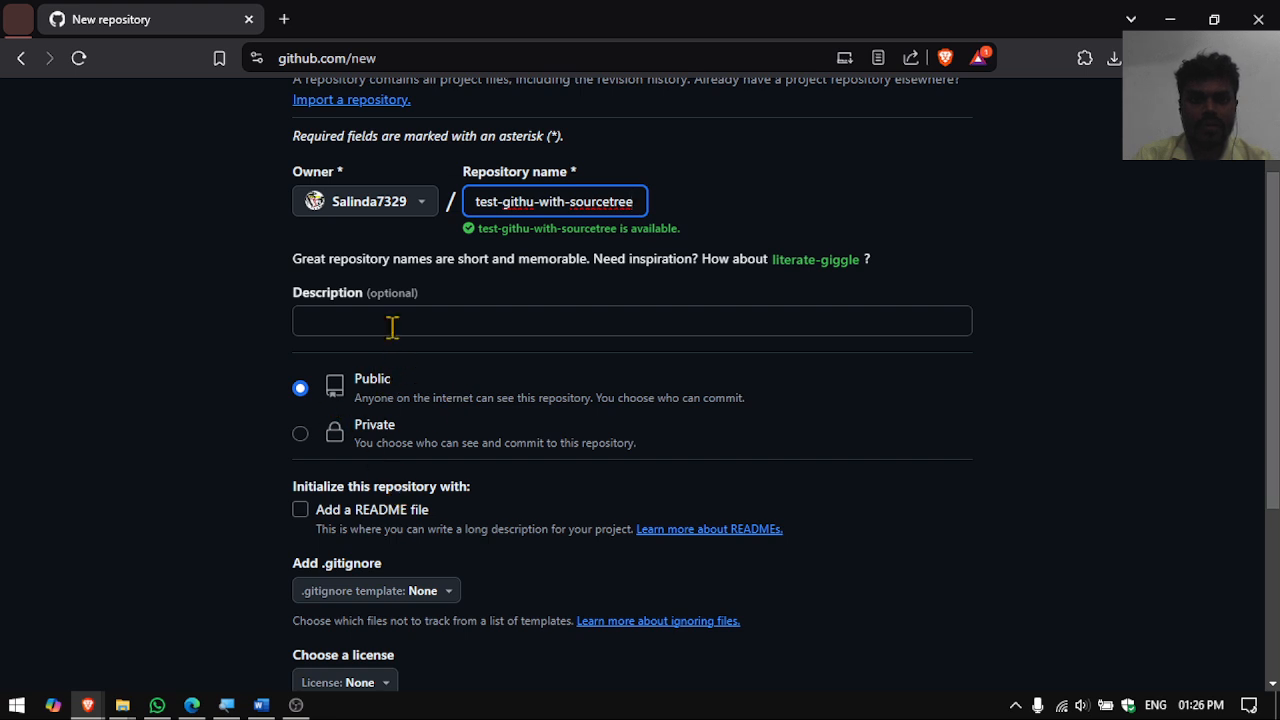
{"action": "scroll", "coordinate": [476, 443], "scroll_direction": "down", "scroll_amount": 4}
{"action": "left_click", "coordinate": [885, 517]}
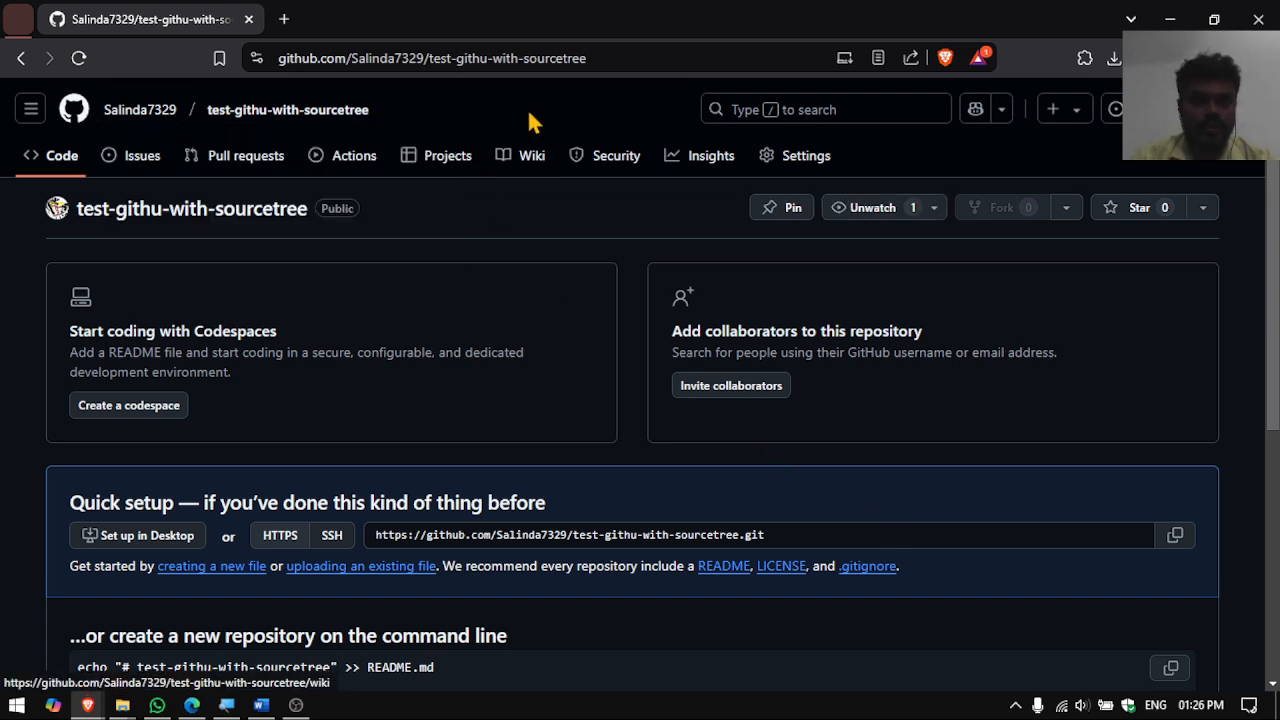
{"action": "left_click", "coordinate": [146, 115]}
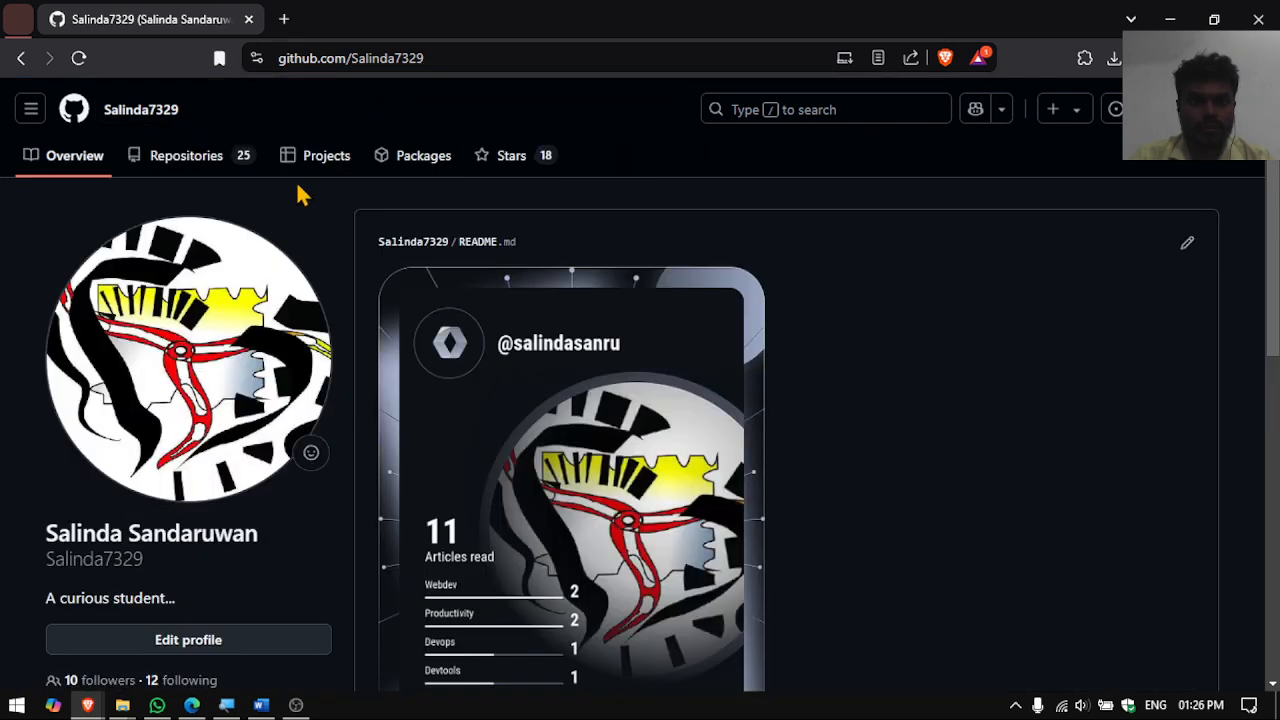
{"action": "left_click", "coordinate": [230, 160]}
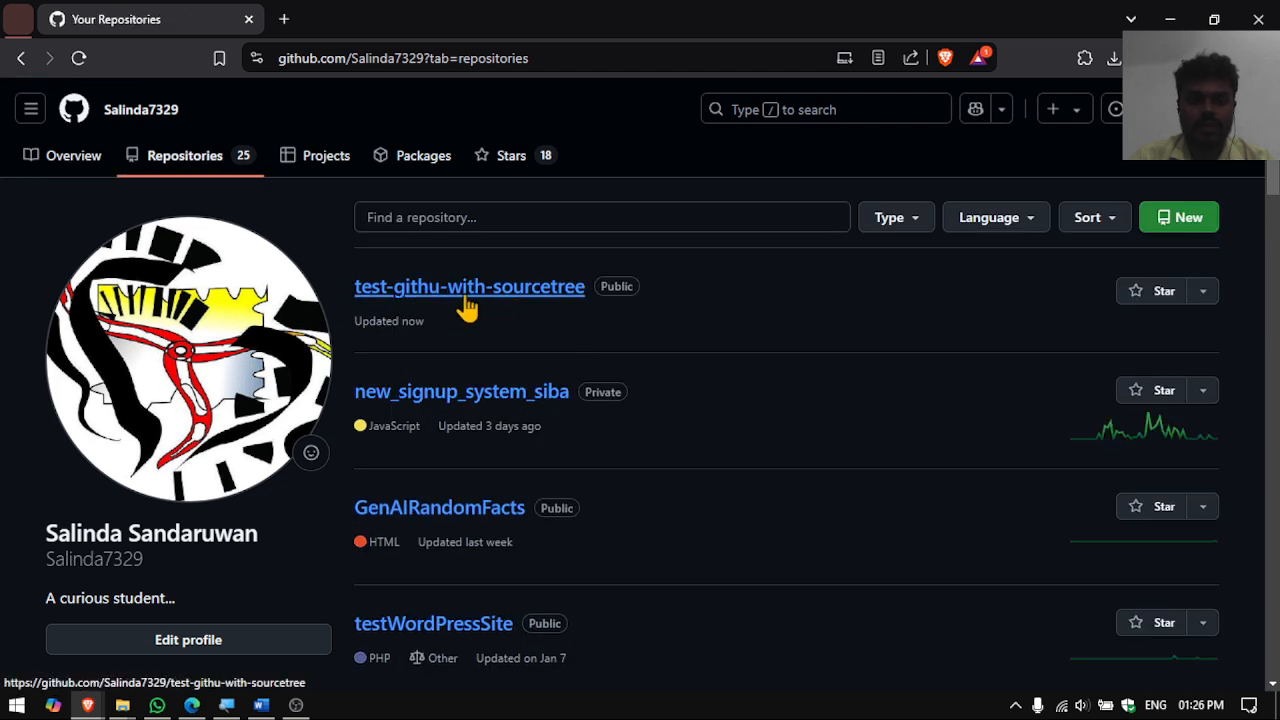
{"action": "left_click", "coordinate": [466, 298]}
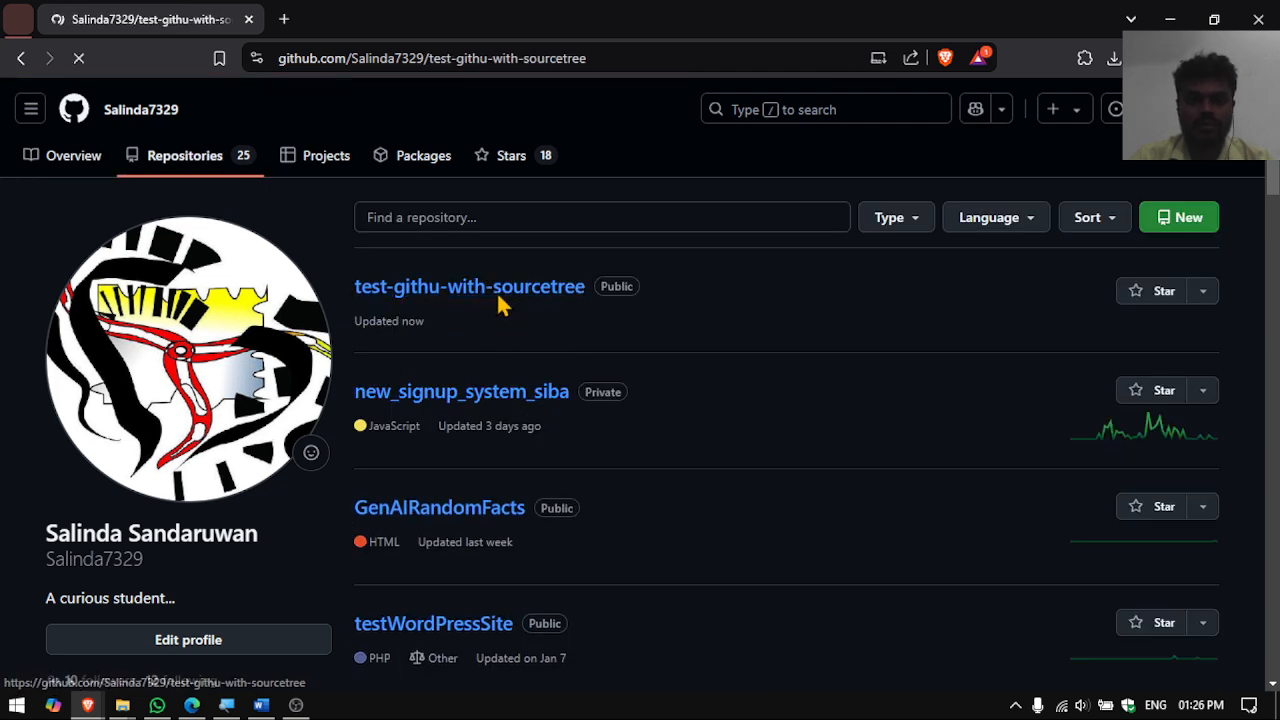
{"action": "scroll", "coordinate": [487, 325], "scroll_direction": "down", "scroll_amount": 2}
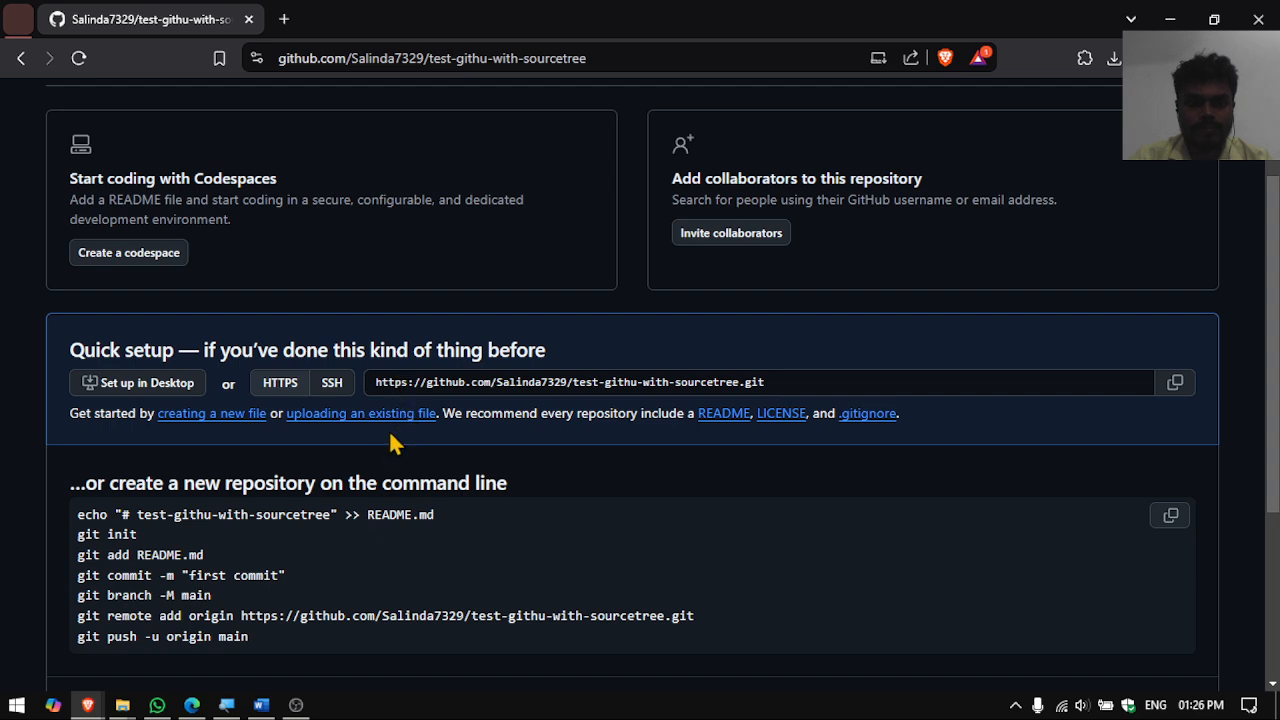
{"action": "scroll", "coordinate": [322, 405], "scroll_direction": "down", "scroll_amount": 1}
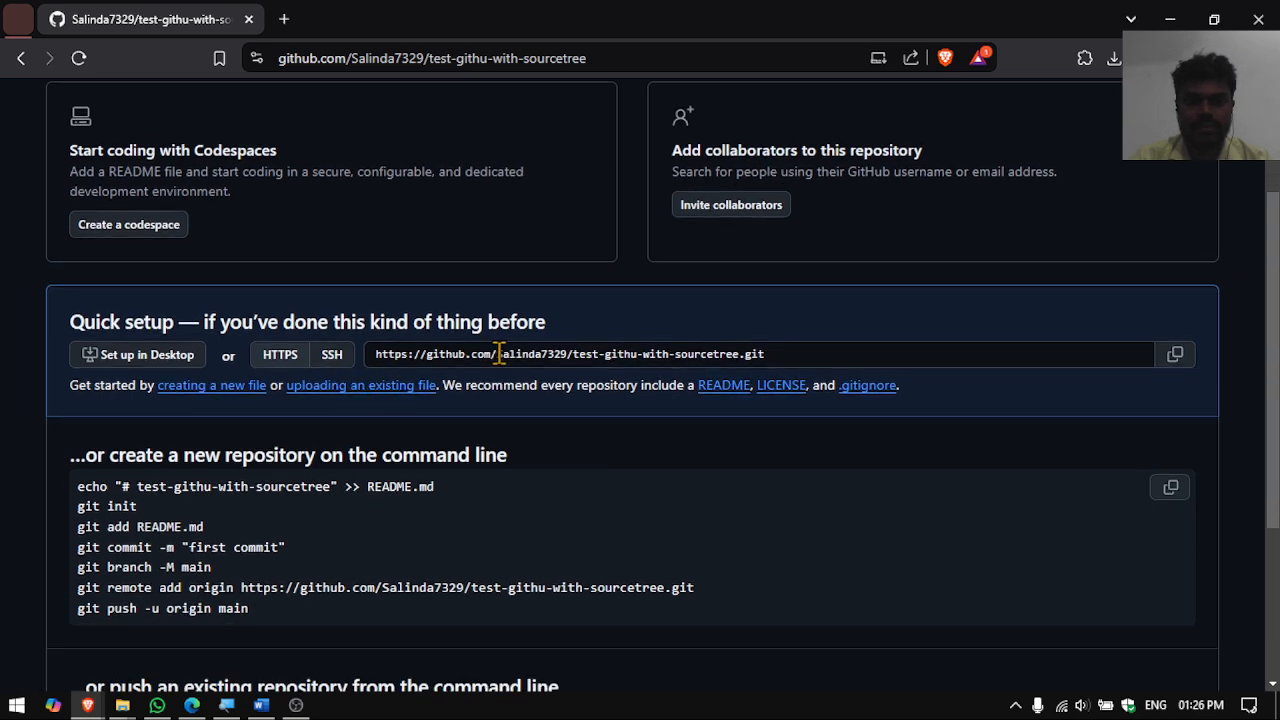
{"action": "left_click", "coordinate": [326, 360]}
{"action": "left_click", "coordinate": [298, 362]}
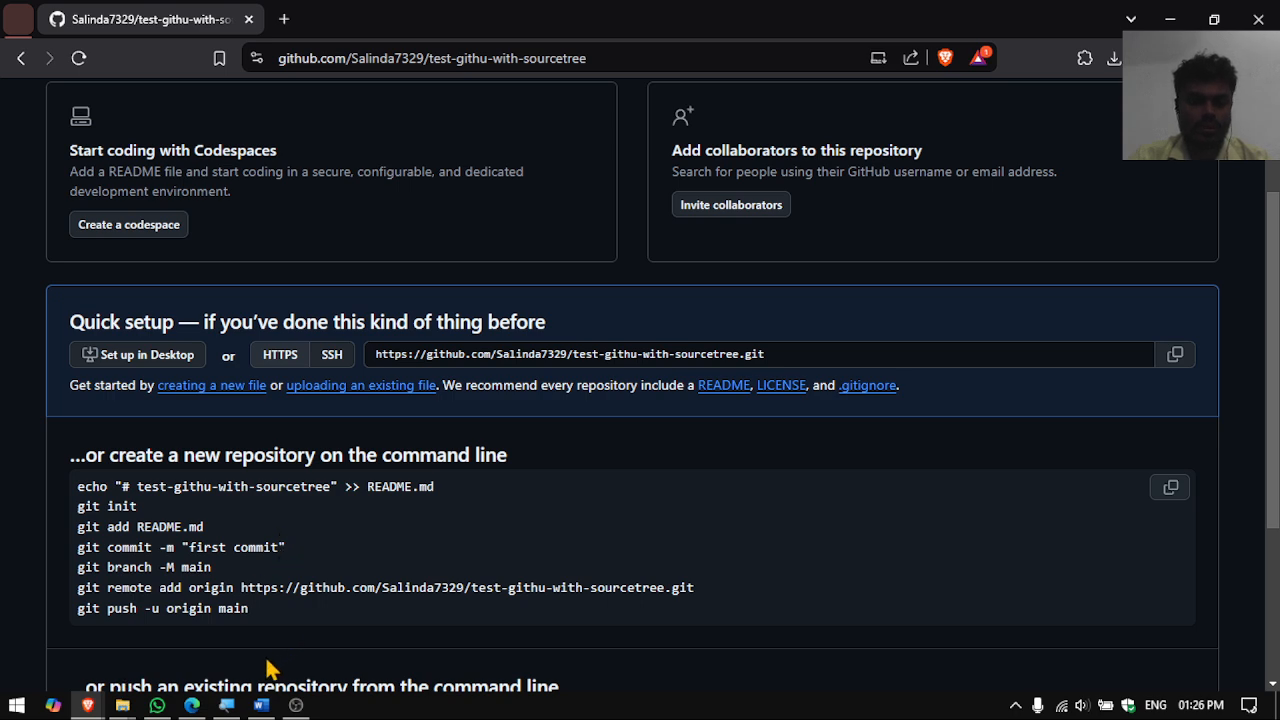
{"action": "key", "text": "super"}
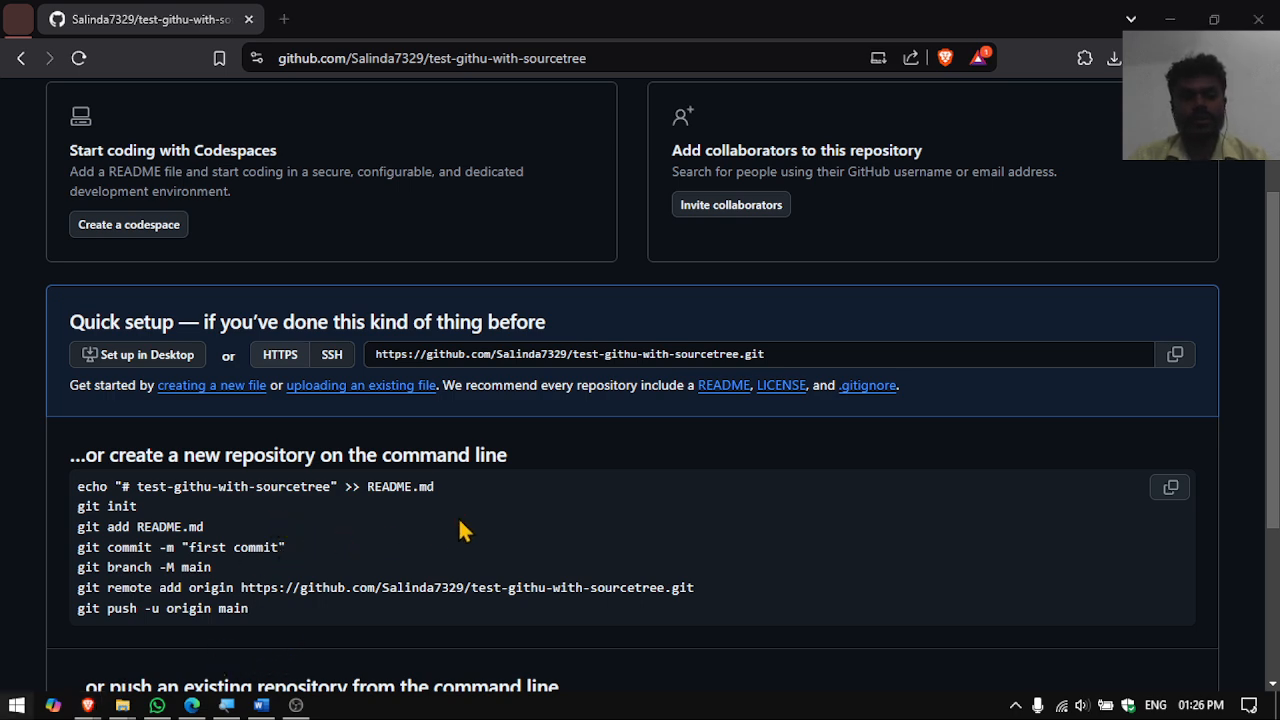
{"action": "type", "text": "source"}
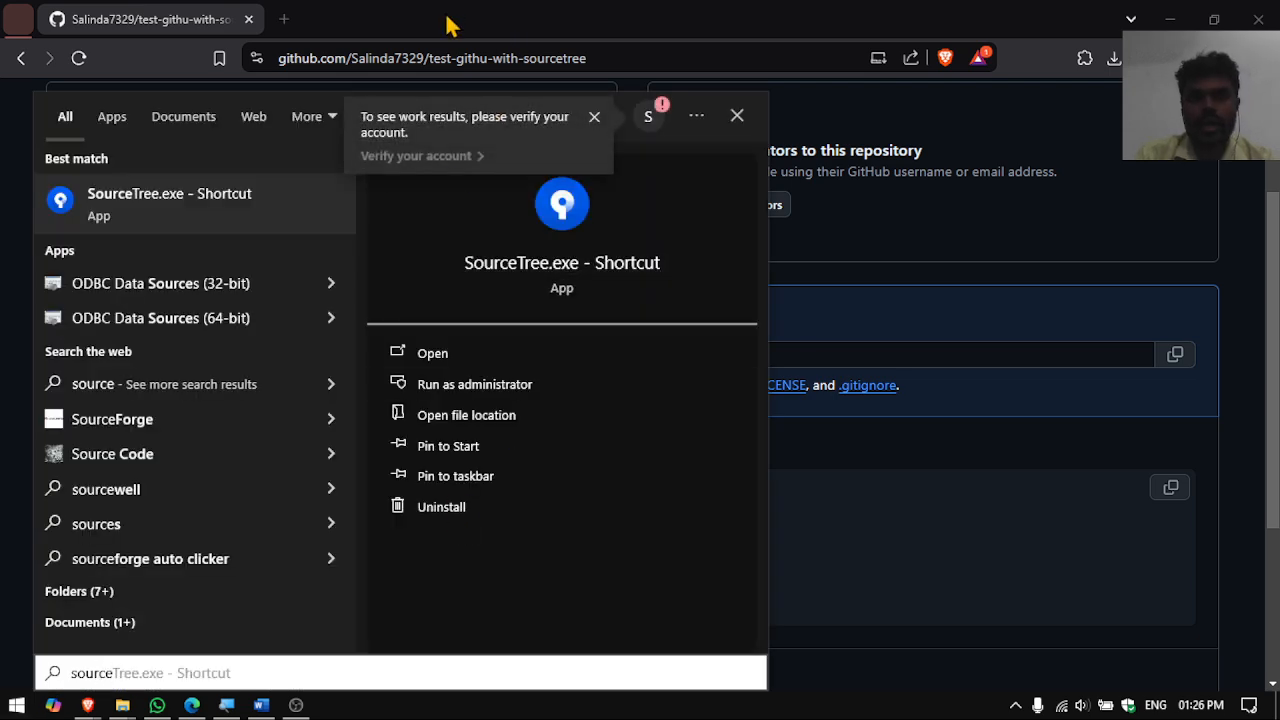
{"action": "left_click", "coordinate": [284, 19]}
{"action": "left_click", "coordinate": [284, 19]}
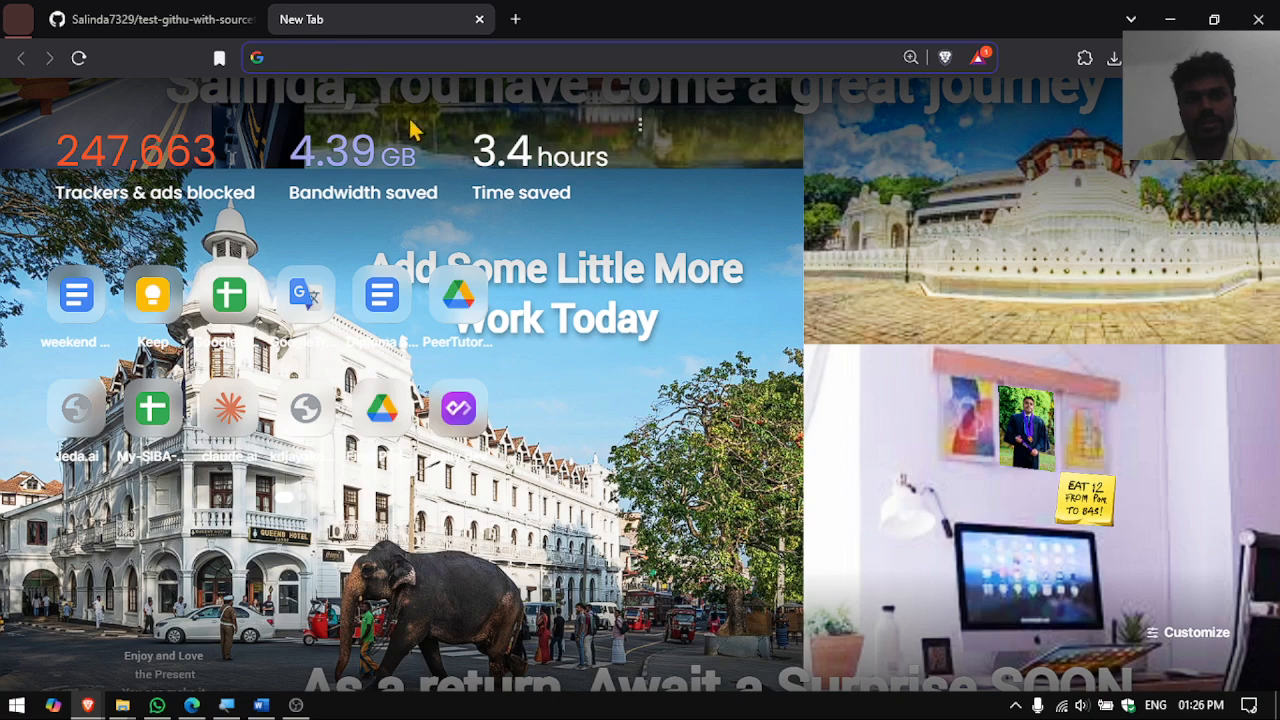
{"action": "type", "text": "source"}
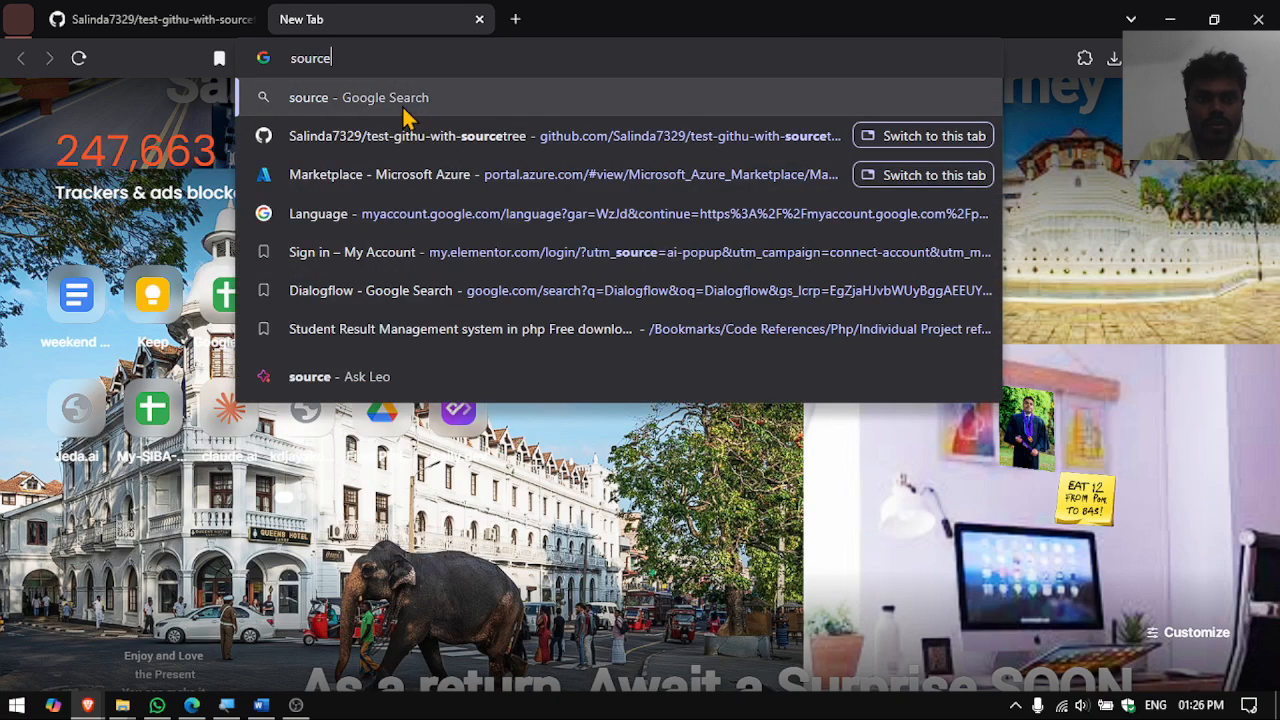
{"action": "type", "text": " tree dowl"}
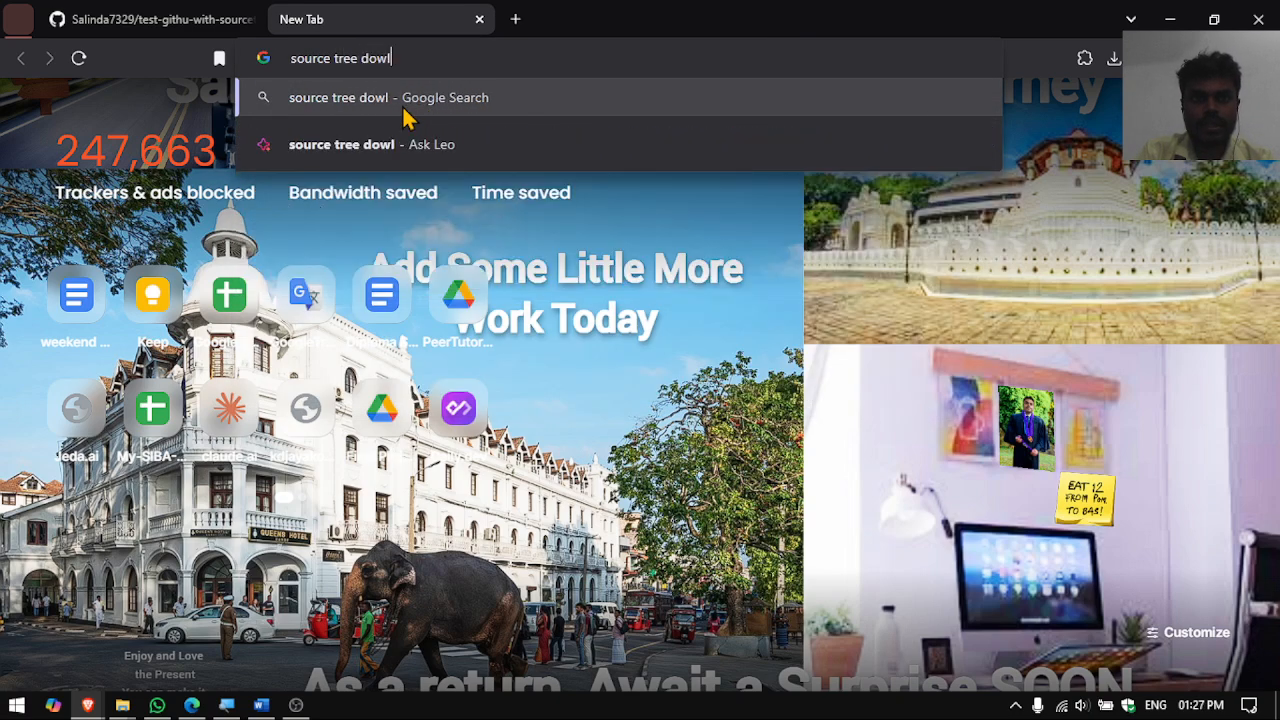
{"action": "key", "text": "BackSpace"}
{"action": "type", "text": "nload"}
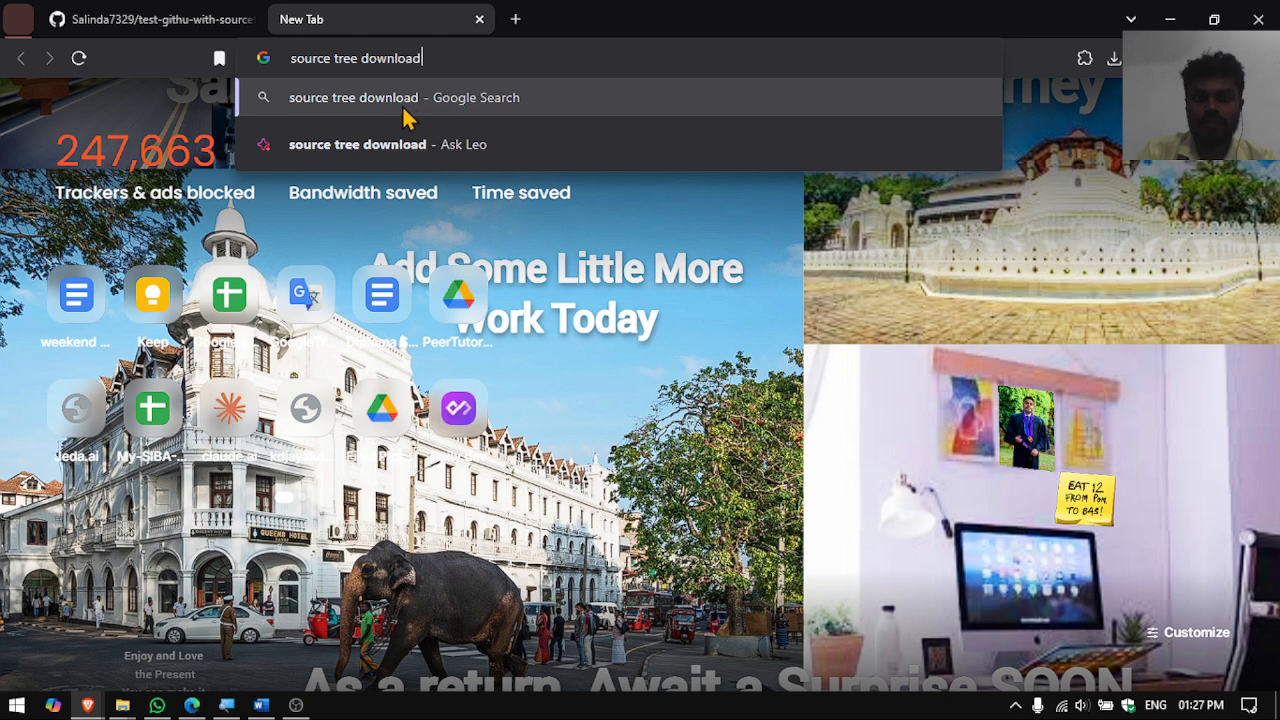
{"action": "key", "text": "Return"}
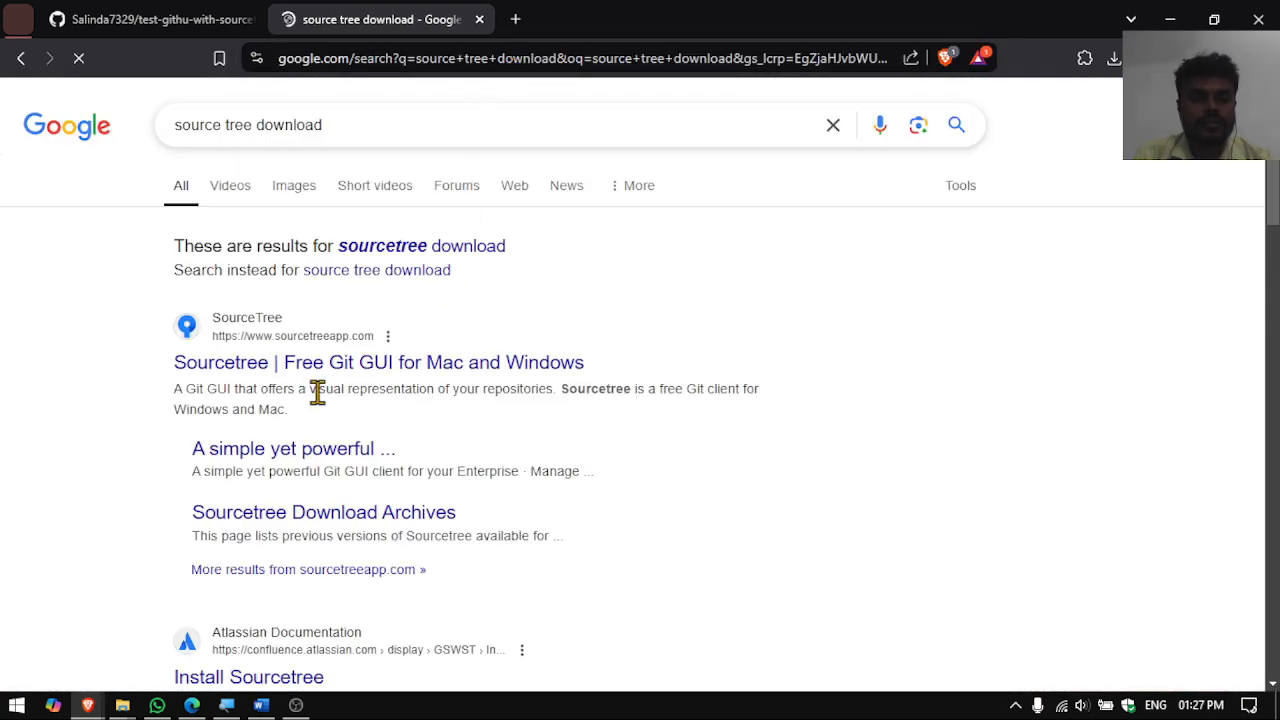
{"action": "left_click", "coordinate": [336, 376]}
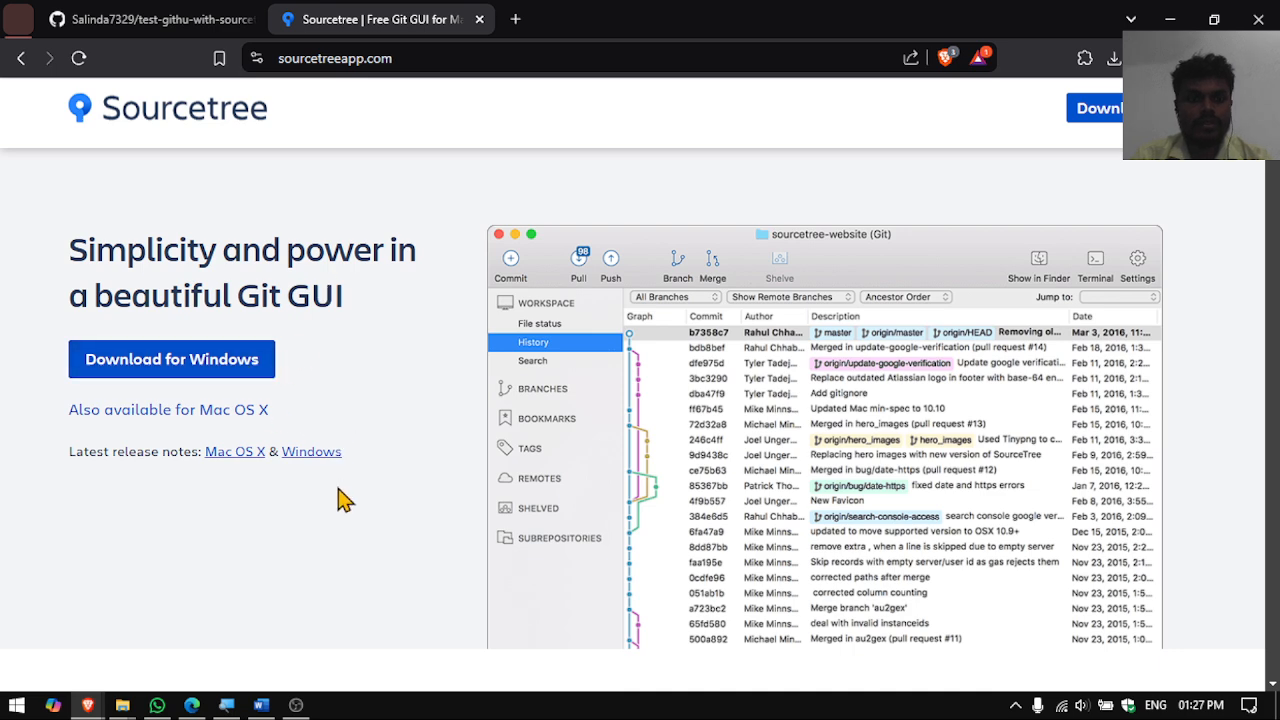
{"action": "middle_click", "coordinate": [369, 8]}
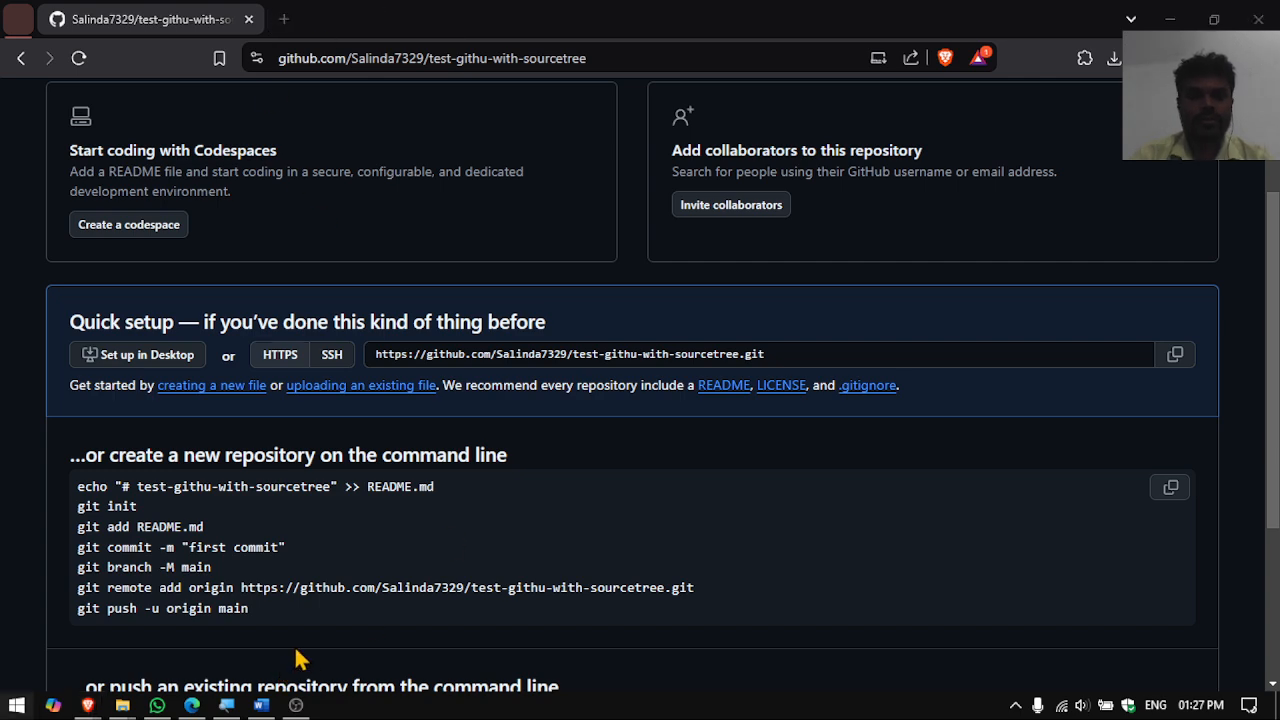
{"action": "key", "text": "super"}
- Launch Sourcetree, copy the full path of the testing-github-with-source-tree folder, and return to Sourcetree
{"action": "type", "text": "source"}
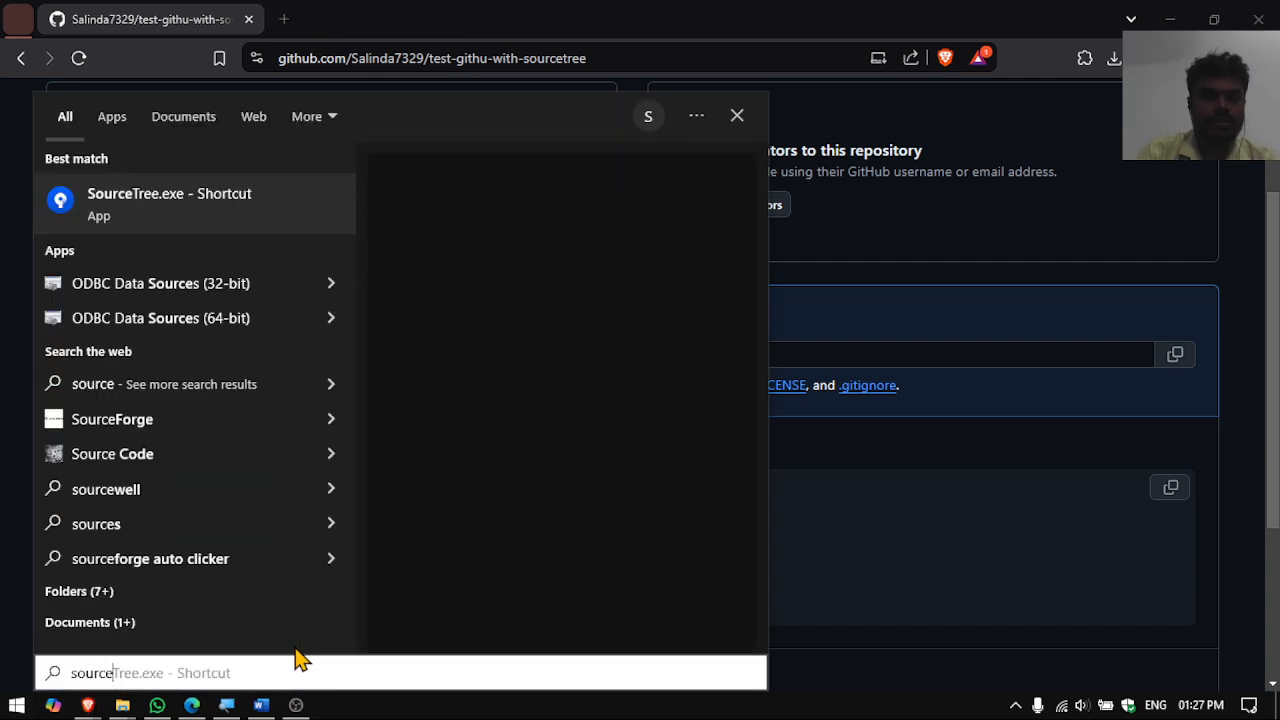
{"action": "key", "text": "Return"}
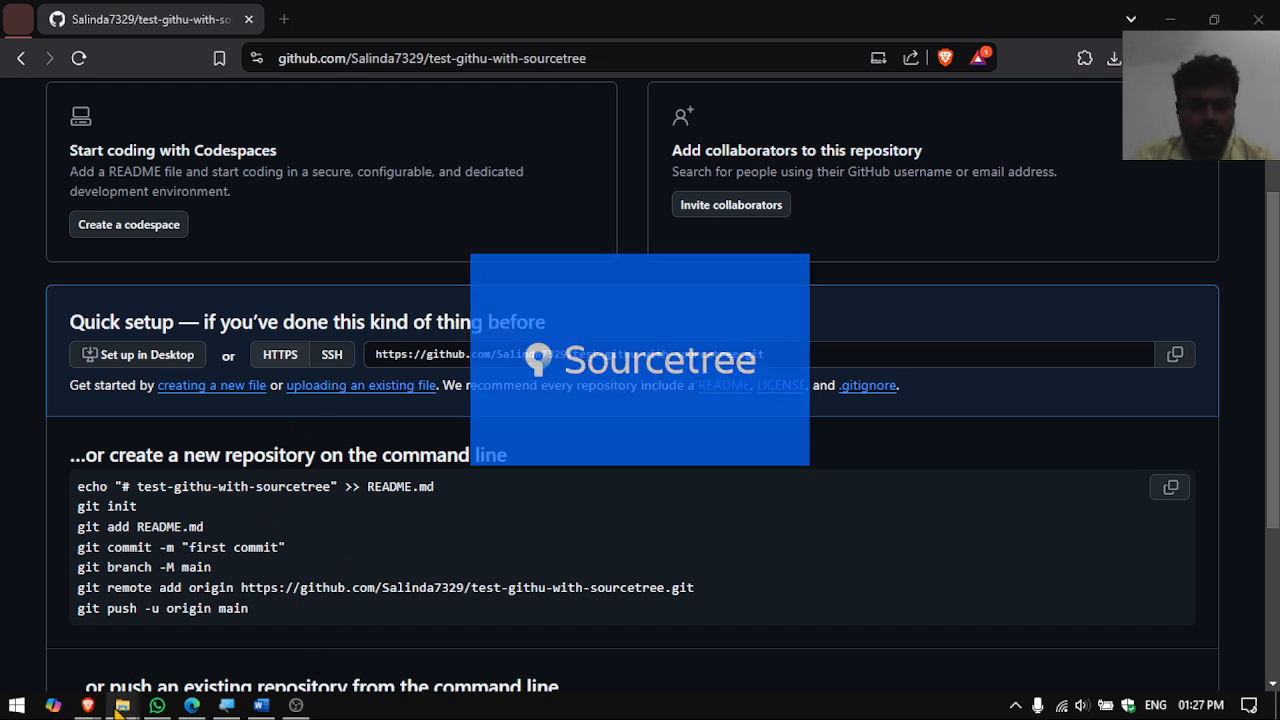
{"action": "mouse_move", "coordinate": [122, 708]}
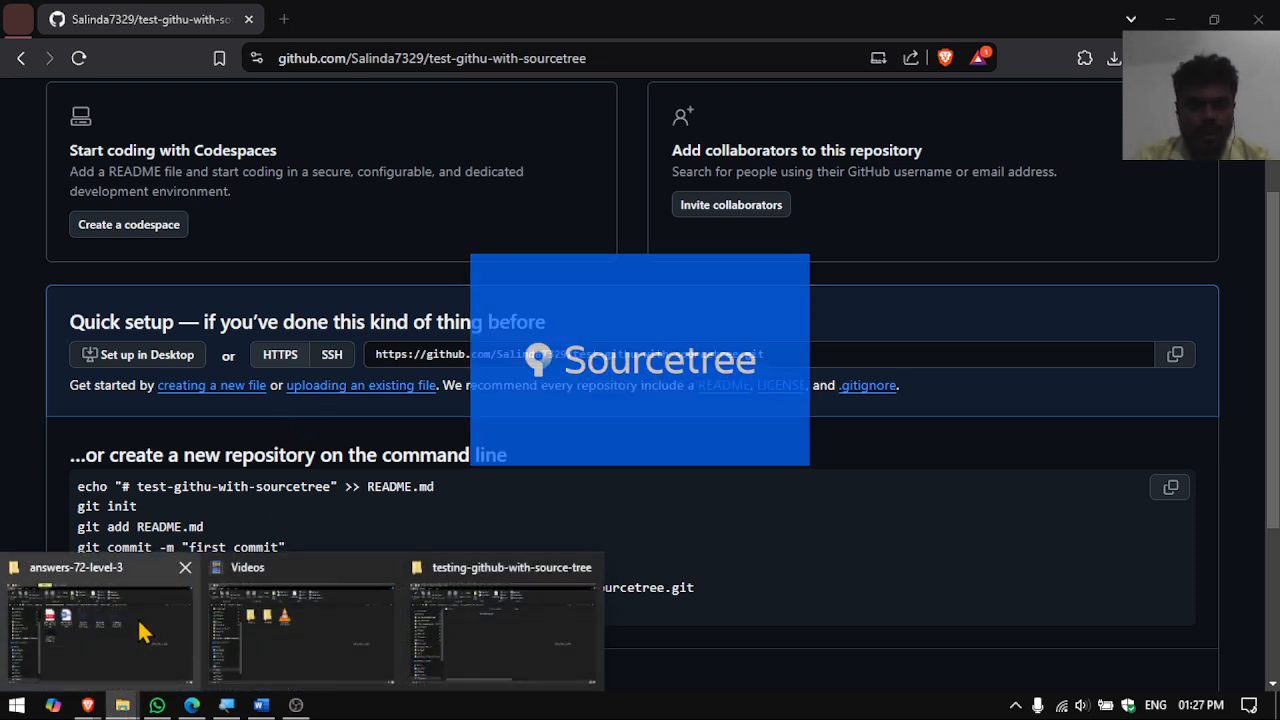
{"action": "left_click", "coordinate": [514, 630]}
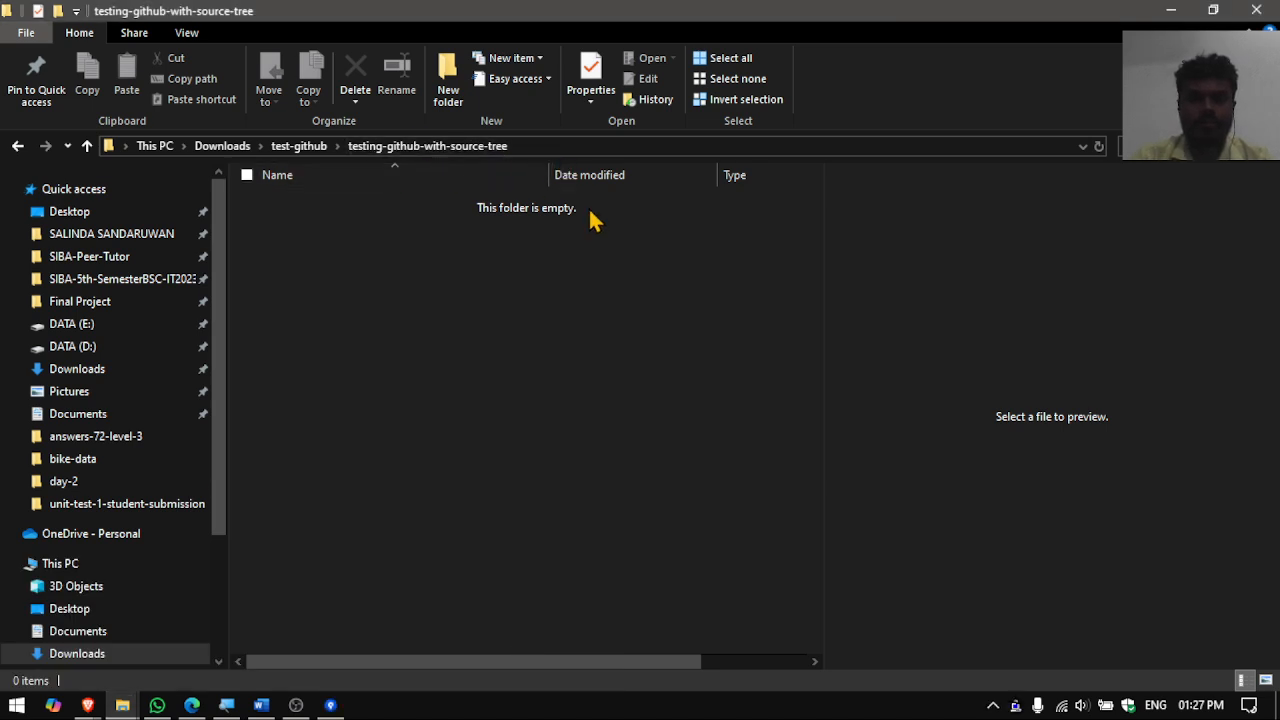
{"action": "left_click", "coordinate": [551, 146]}
{"action": "key", "text": "ctrl+c"}
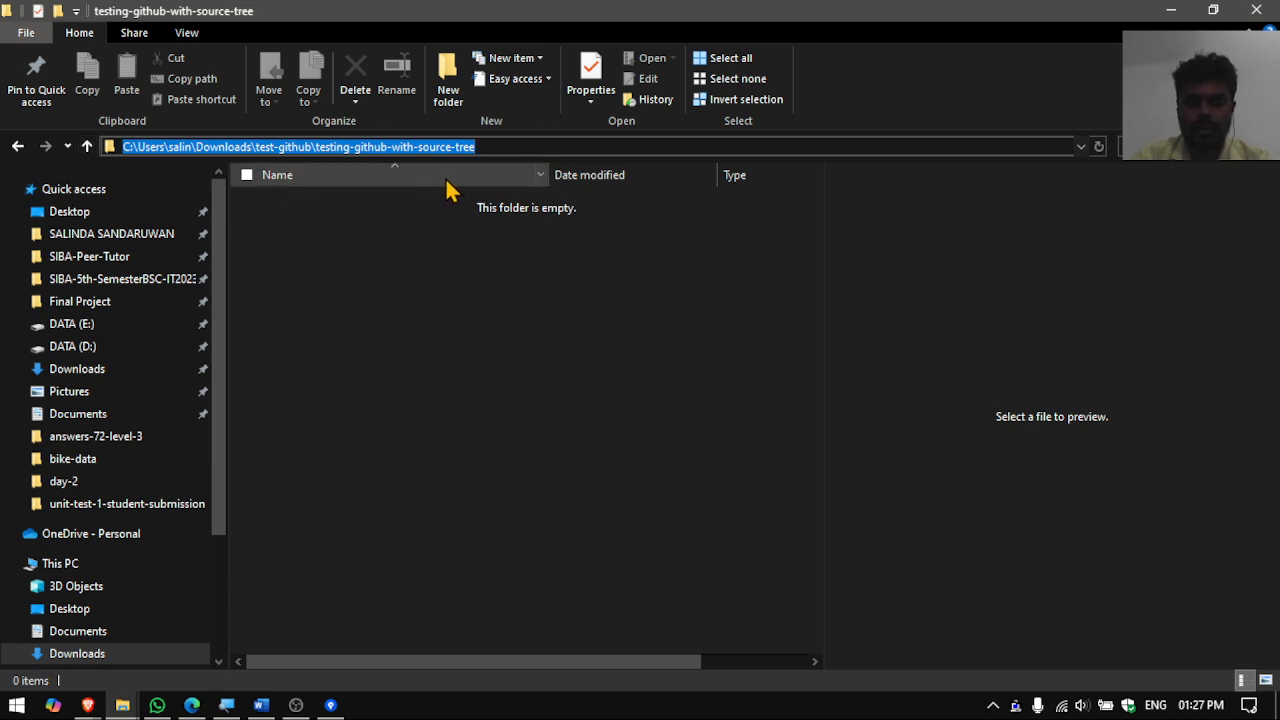
{"action": "left_click", "coordinate": [331, 705]}
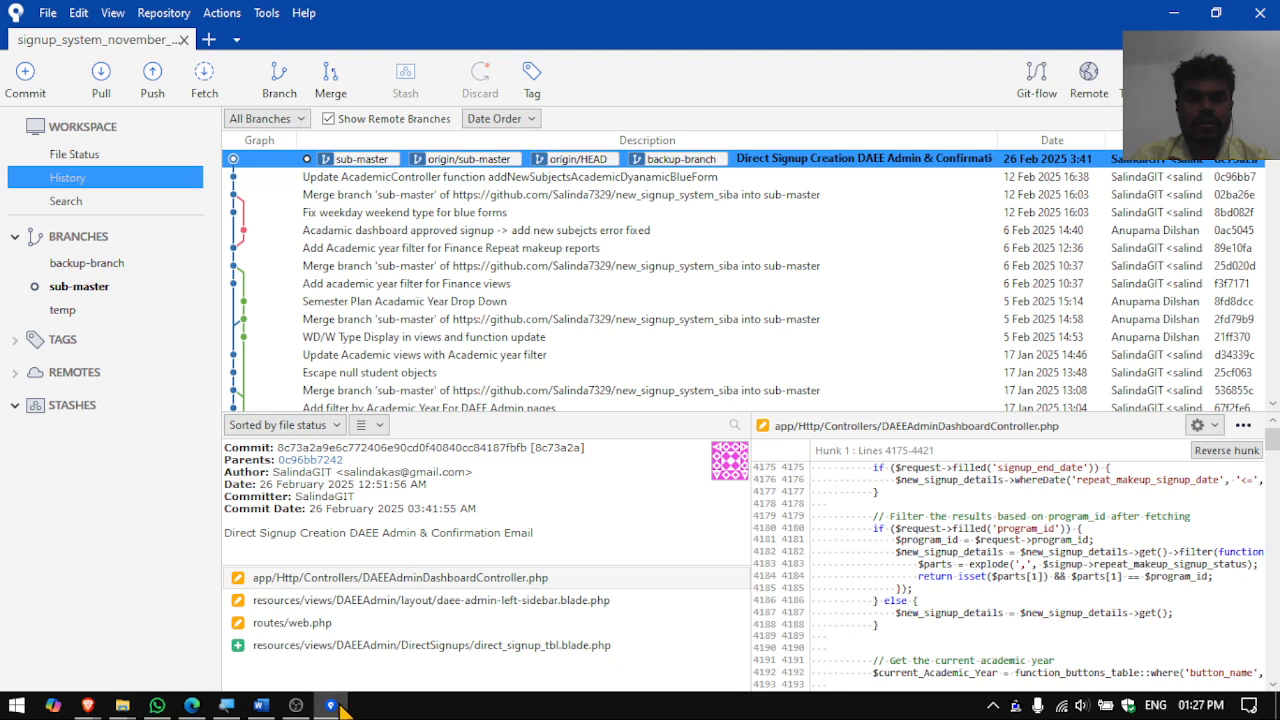
- In a new tab, point the Add repository form at the pasted testing-github-with-source-tree path
{"action": "left_click", "coordinate": [207, 40]}
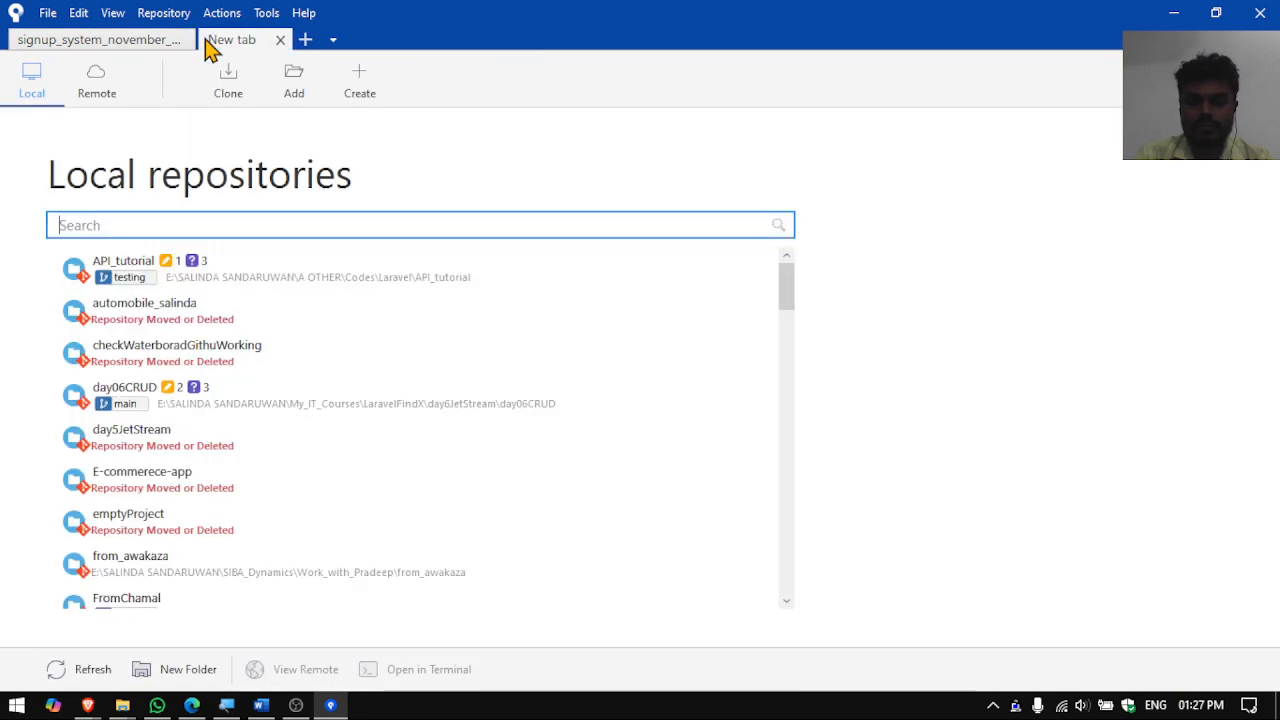
{"action": "left_click", "coordinate": [293, 93]}
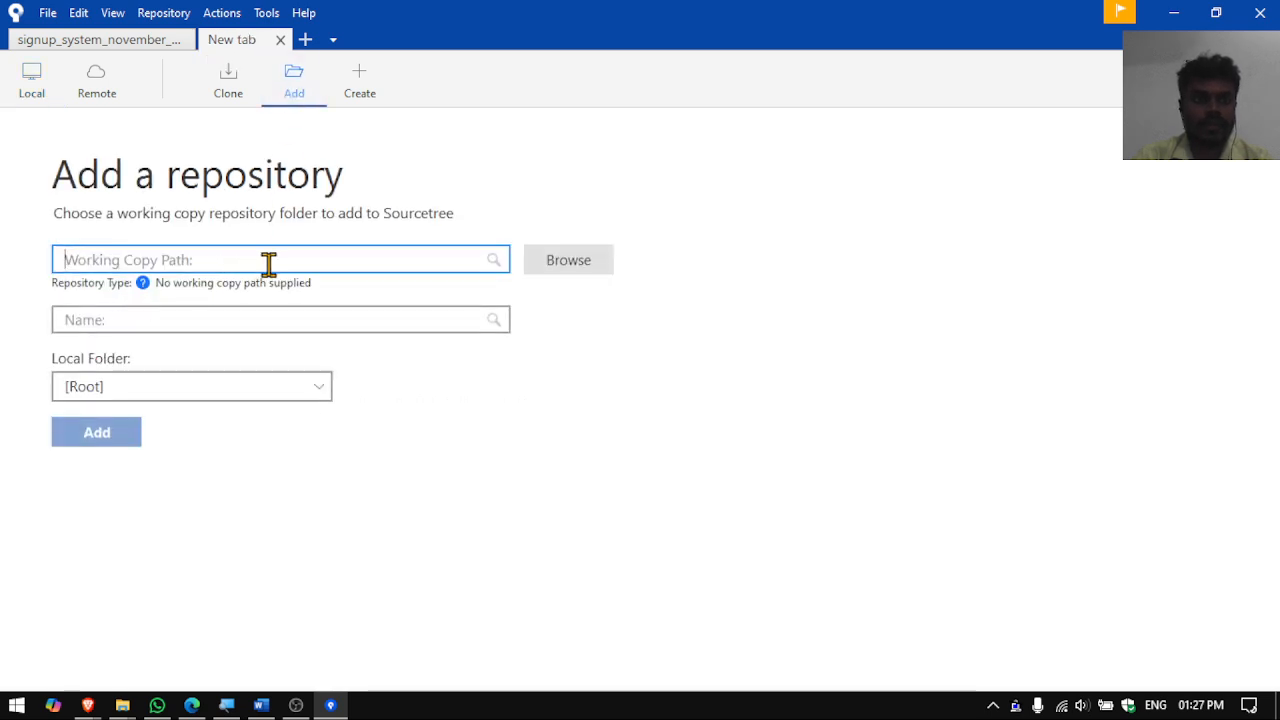
{"action": "left_click", "coordinate": [595, 268]}
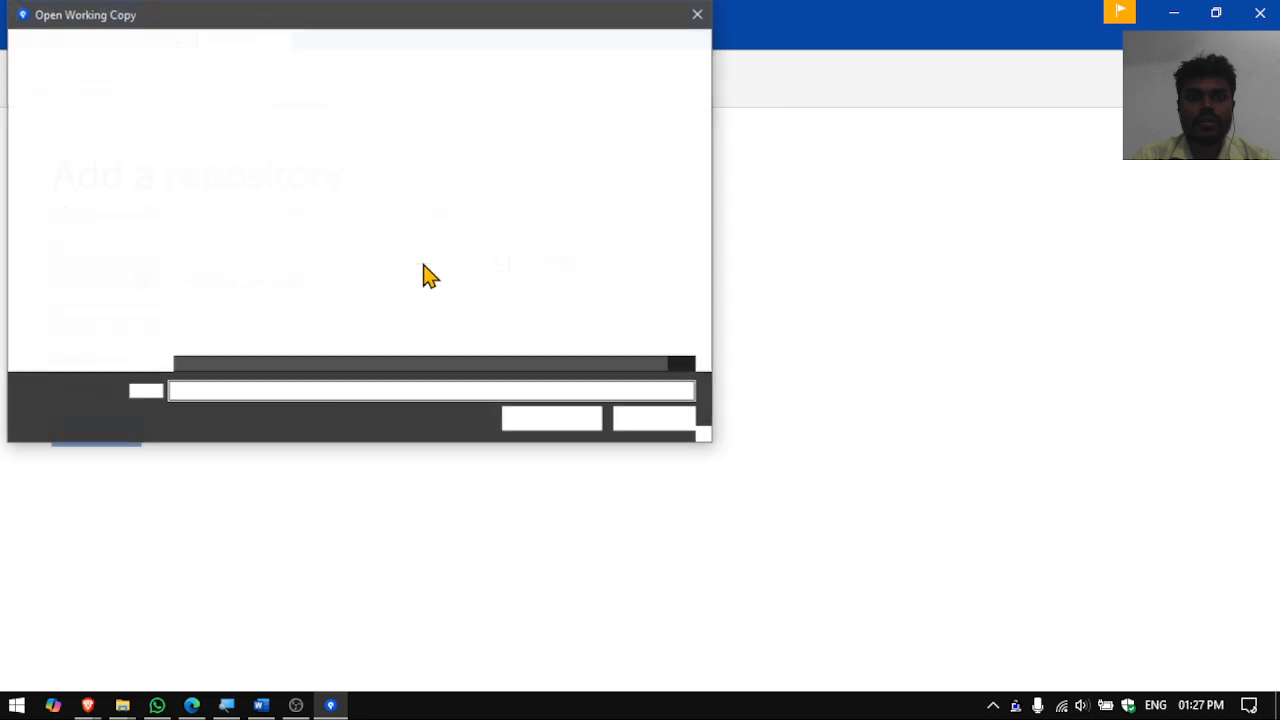
{"action": "left_click", "coordinate": [443, 47]}
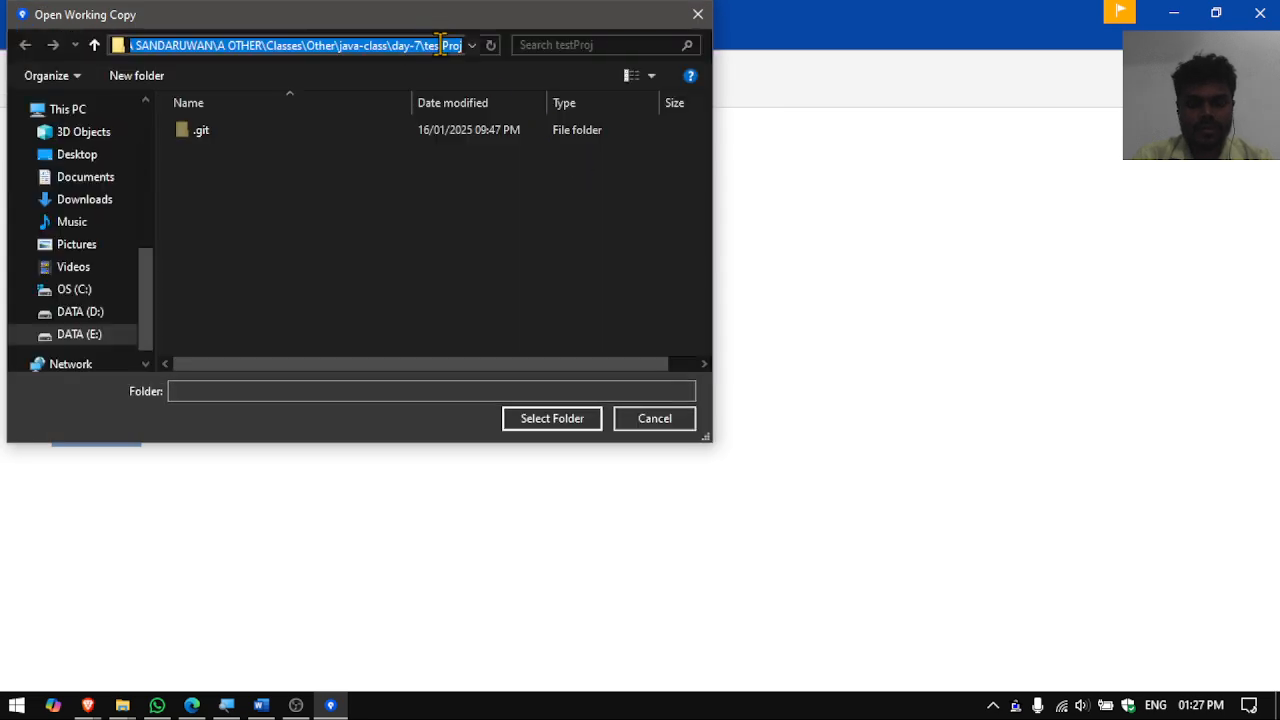
{"action": "key", "text": "ctrl+v"}
{"action": "key", "text": "ctrl+a"}
{"action": "key", "text": "Return"}
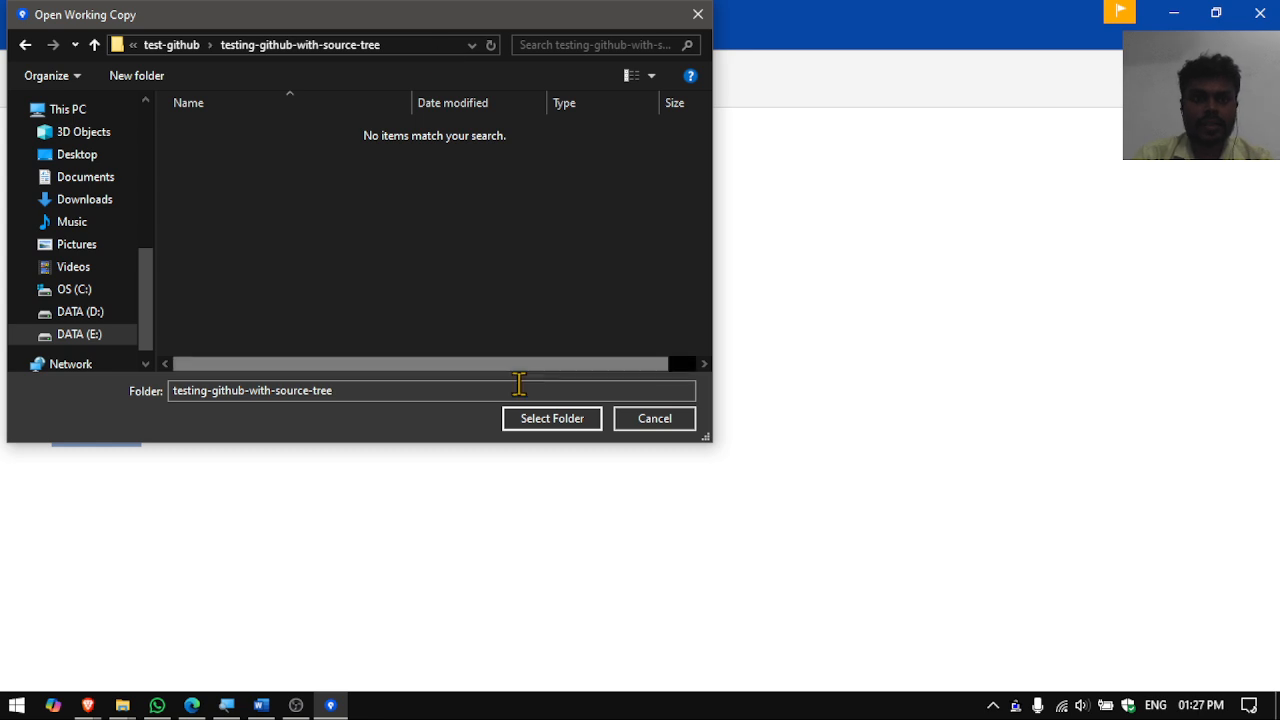
{"action": "left_click", "coordinate": [528, 424]}
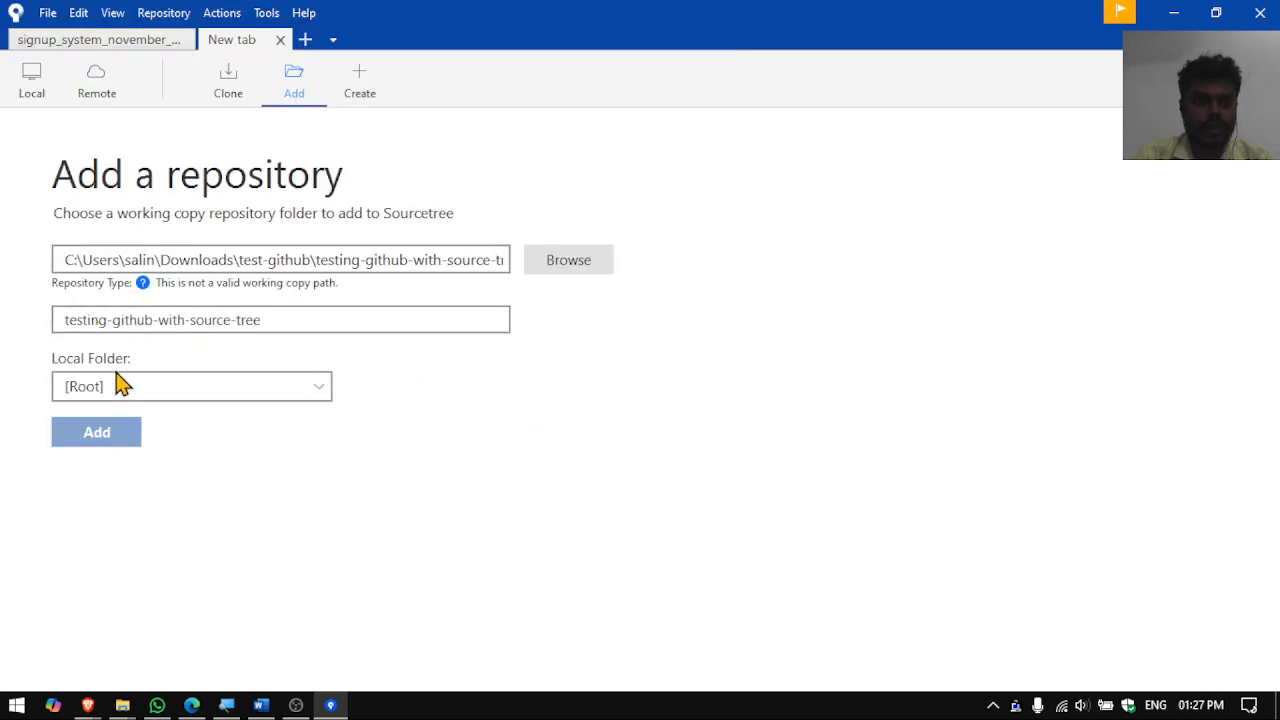
- Check the working copy path, keep Local Folder as [Root], then switch to Create
{"action": "left_click", "coordinate": [506, 262]}
{"action": "key", "text": "Right"}
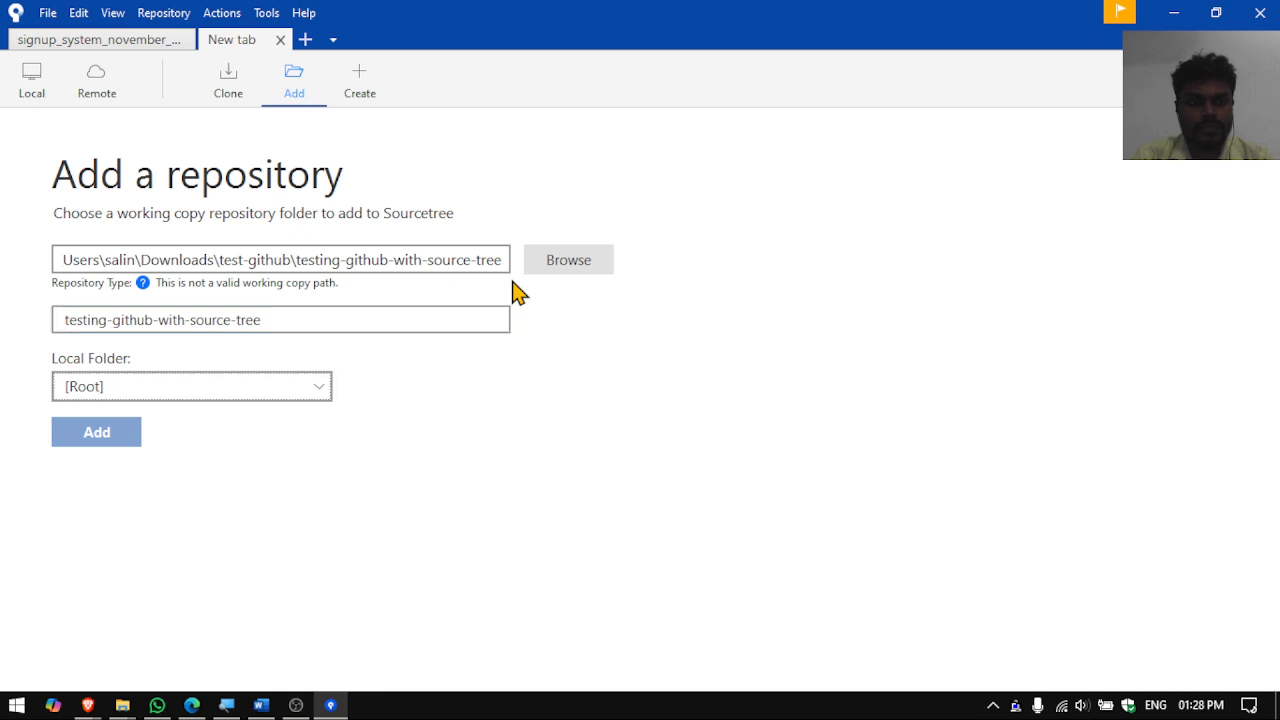
{"action": "left_click", "coordinate": [100, 388]}
{"action": "left_click", "coordinate": [130, 438]}
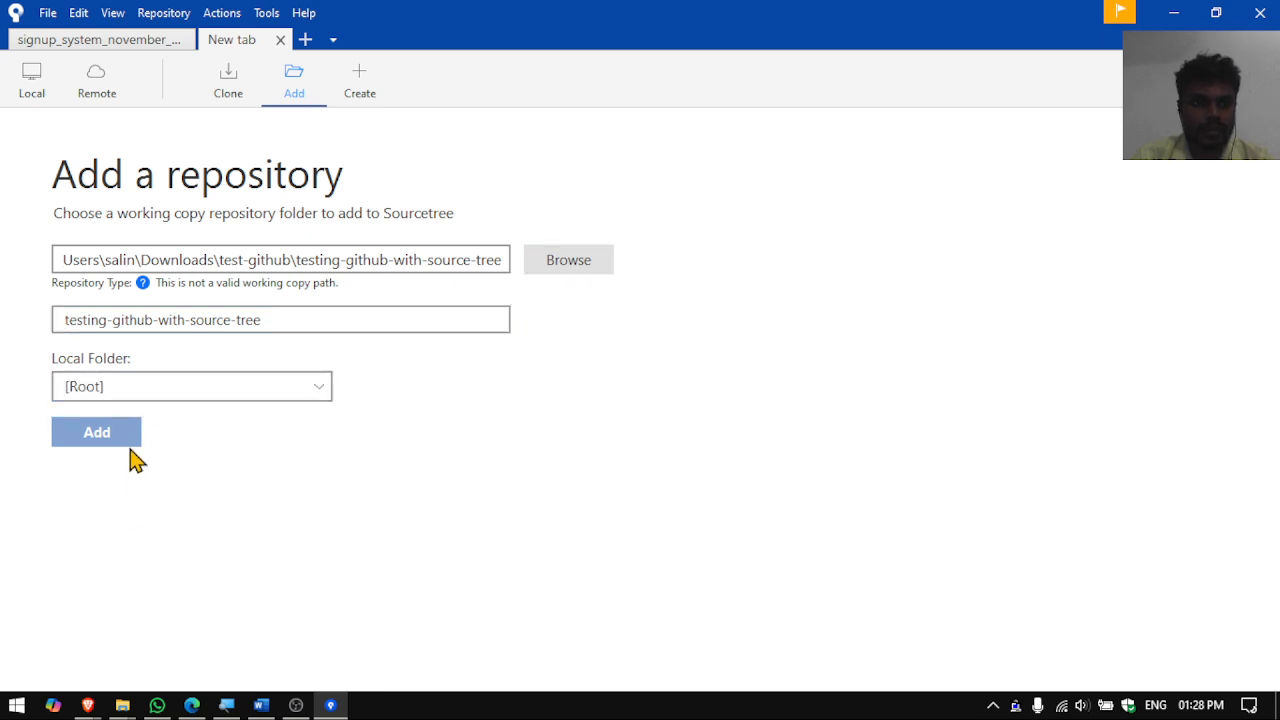
{"action": "left_click", "coordinate": [363, 85]}
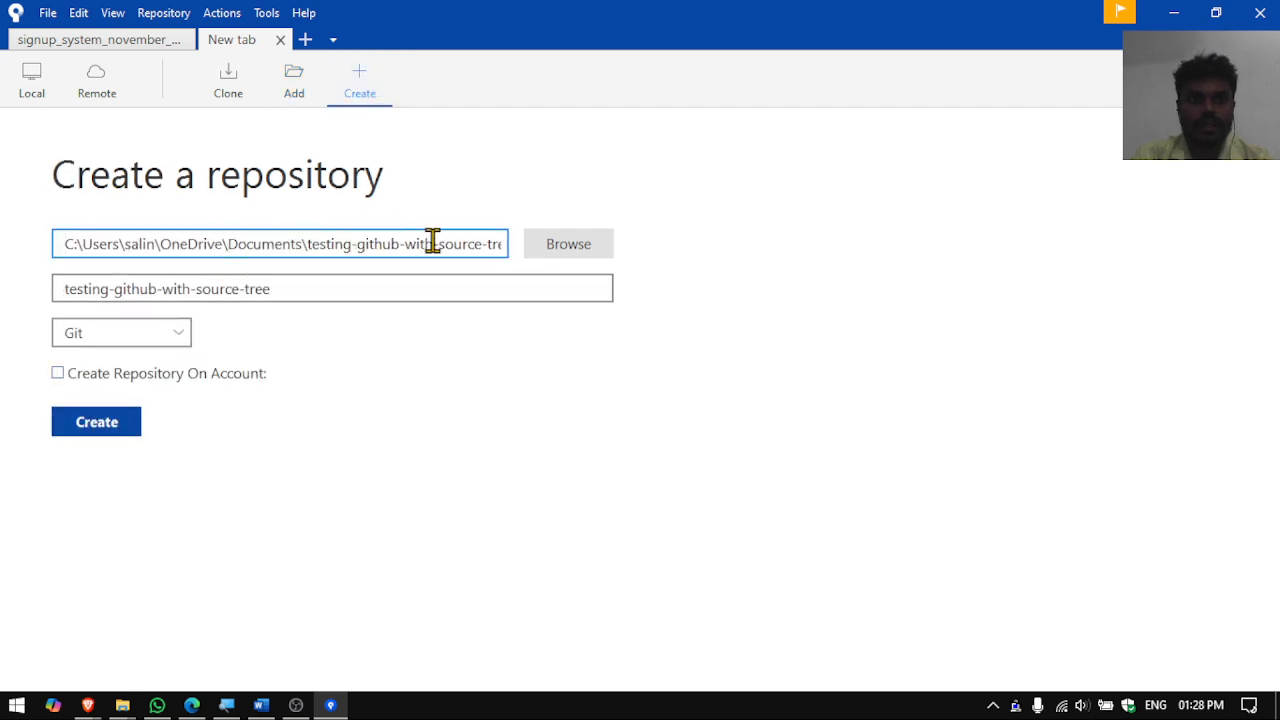
- Create a Git repository in the pasted testing-github-with-source-tree folder, accepting the existing-directory warning
{"action": "left_click", "coordinate": [560, 245]}
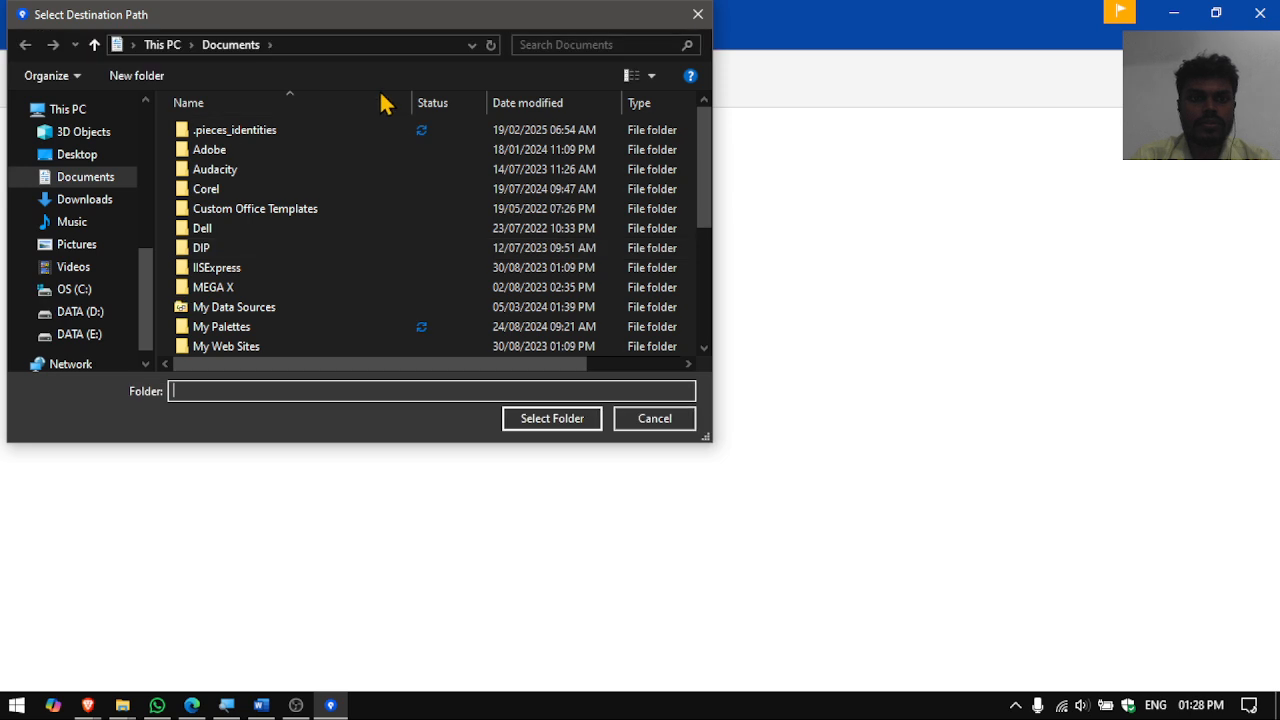
{"action": "left_click", "coordinate": [363, 45]}
{"action": "key", "text": "ctrl+v"}
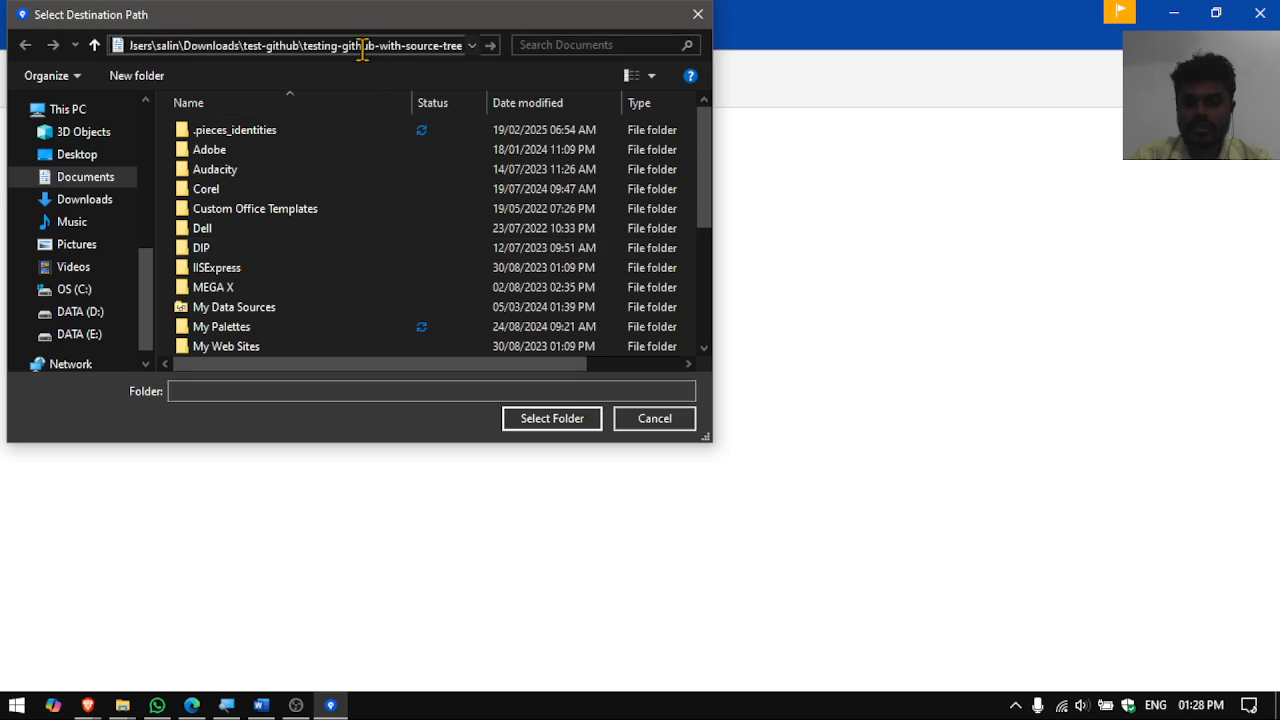
{"action": "key", "text": "Return"}
{"action": "left_click", "coordinate": [543, 423]}
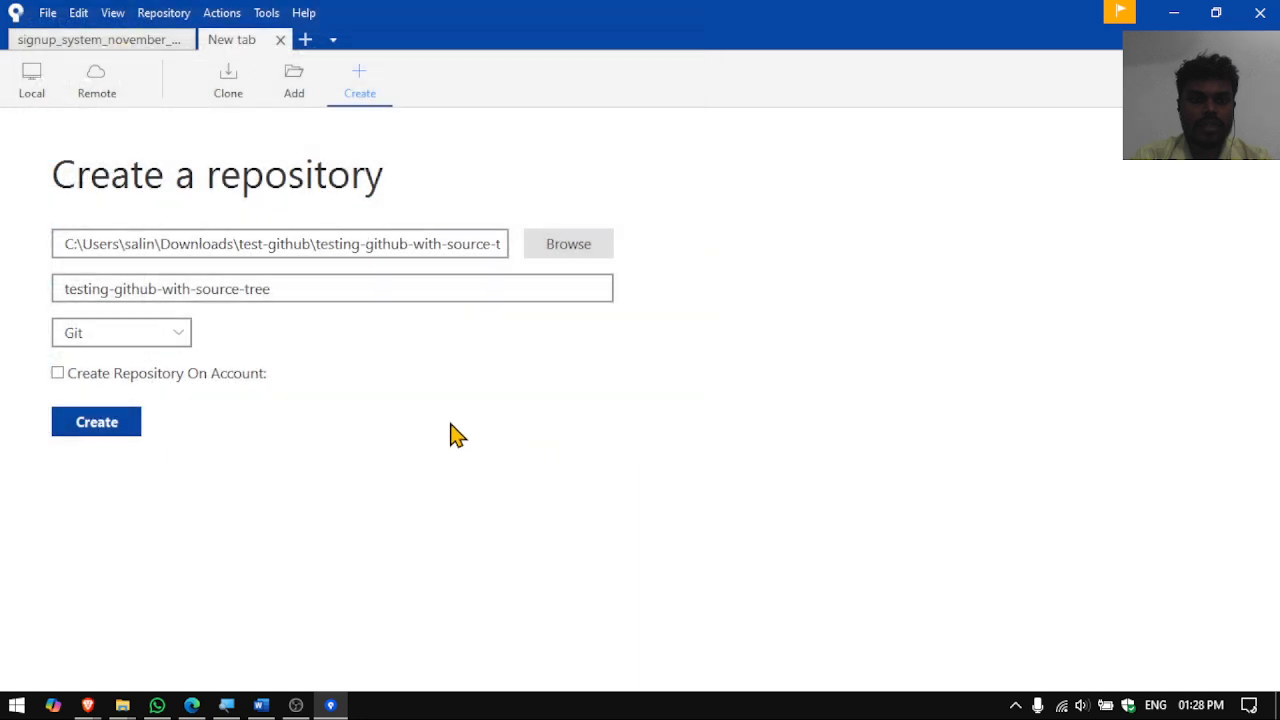
{"action": "left_click", "coordinate": [101, 428]}
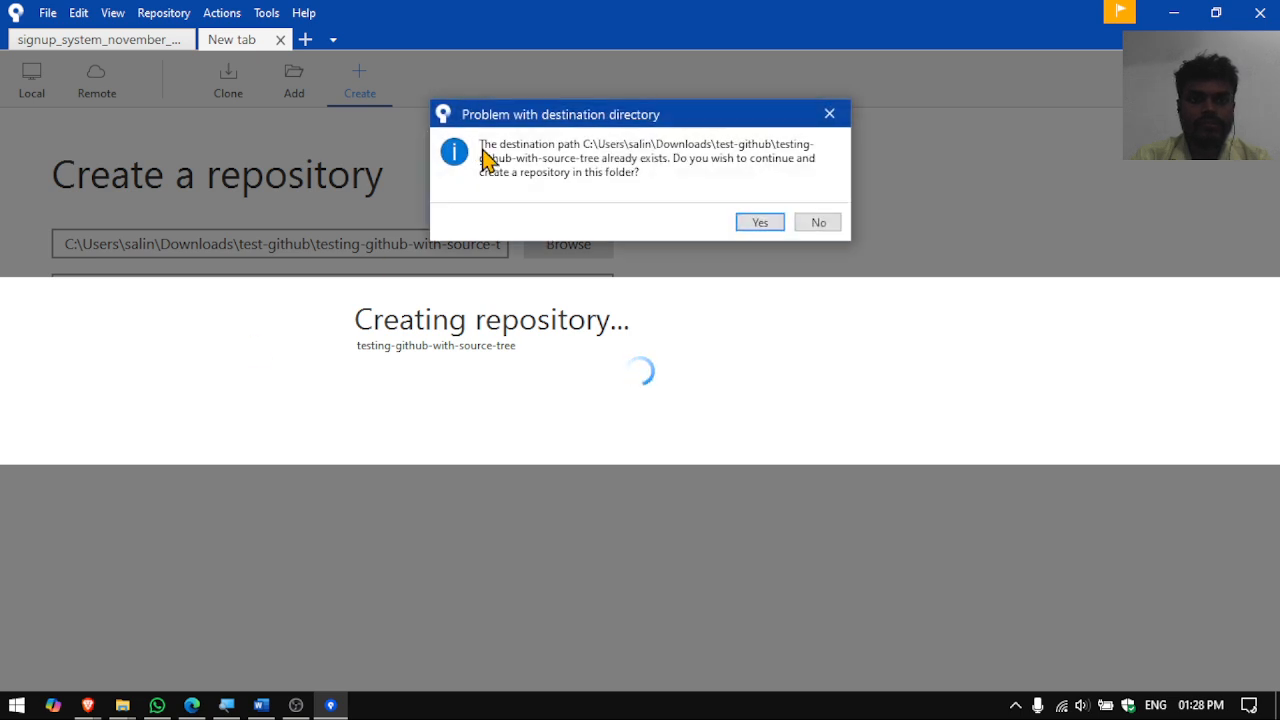
{"action": "left_click", "coordinate": [757, 228]}
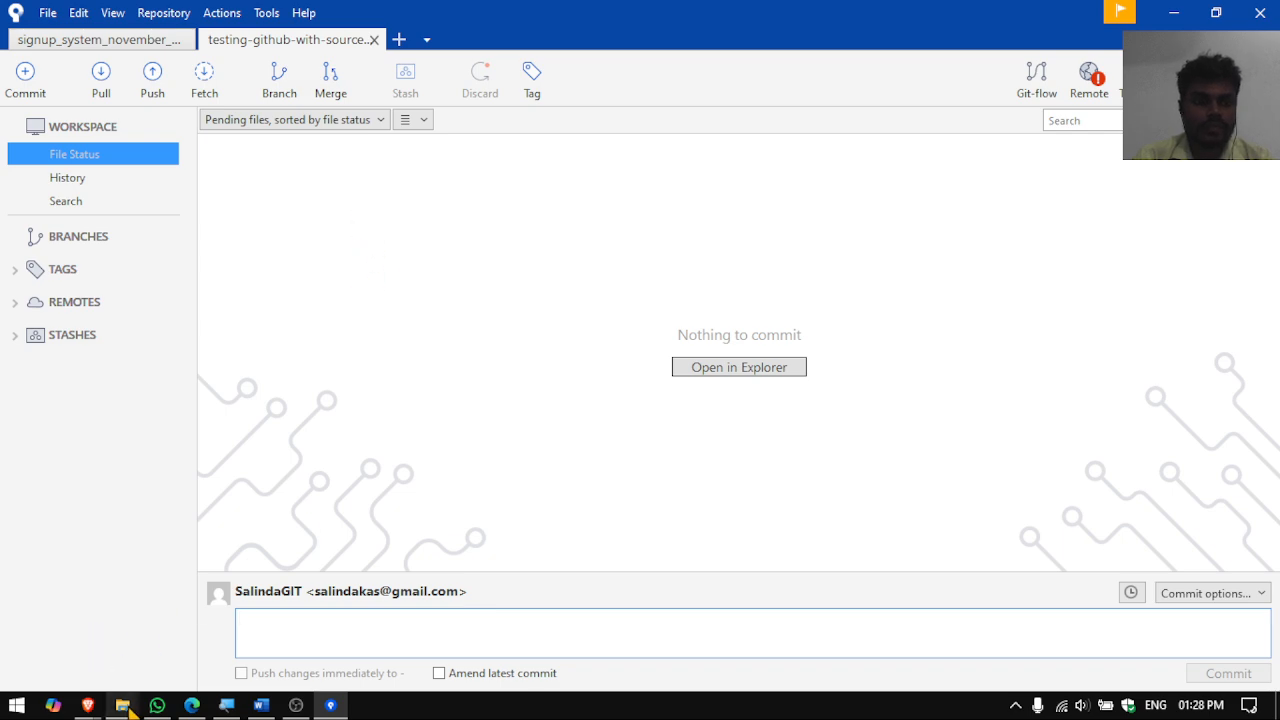
- Create a new text document in the repository folder and rename it index.html, accepting the extension change
{"action": "mouse_move", "coordinate": [122, 705]}
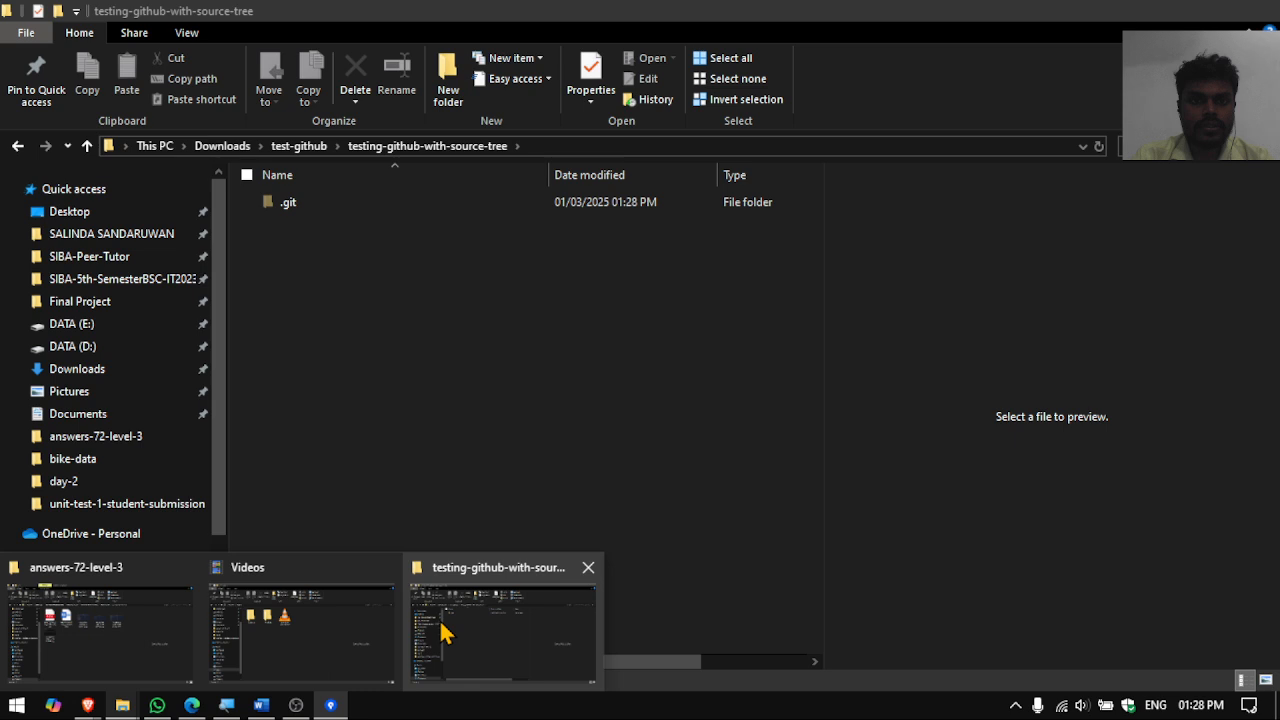
{"action": "left_click", "coordinate": [440, 632]}
{"action": "right_click", "coordinate": [390, 326]}
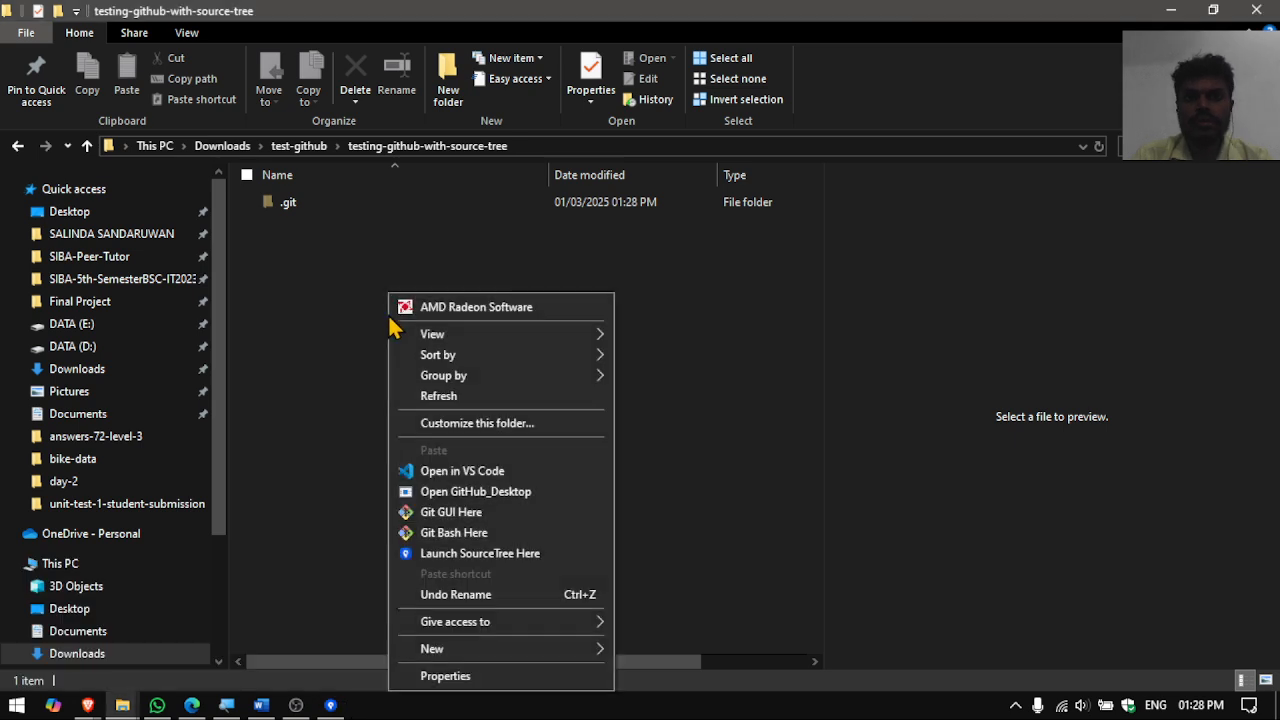
{"action": "mouse_move", "coordinate": [476, 655]}
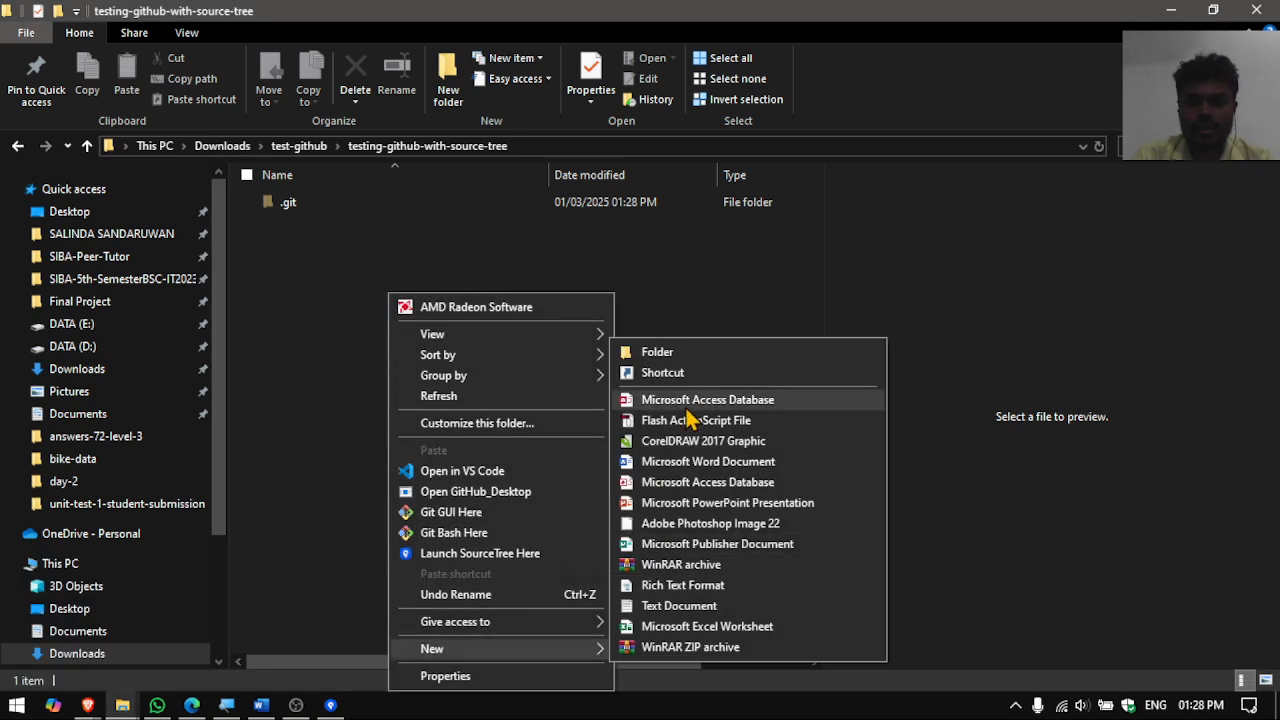
{"action": "left_click", "coordinate": [680, 606]}
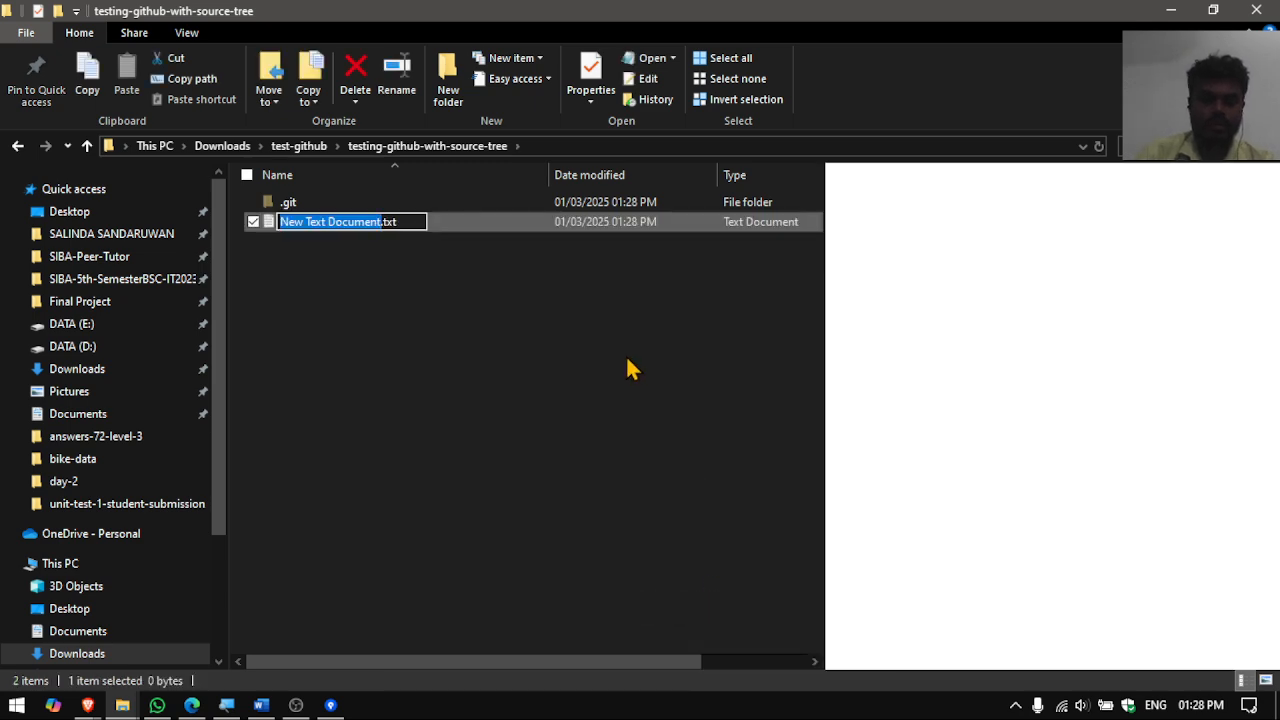
{"action": "key", "text": "ctrl+a"}
{"action": "key", "text": "BackSpace"}
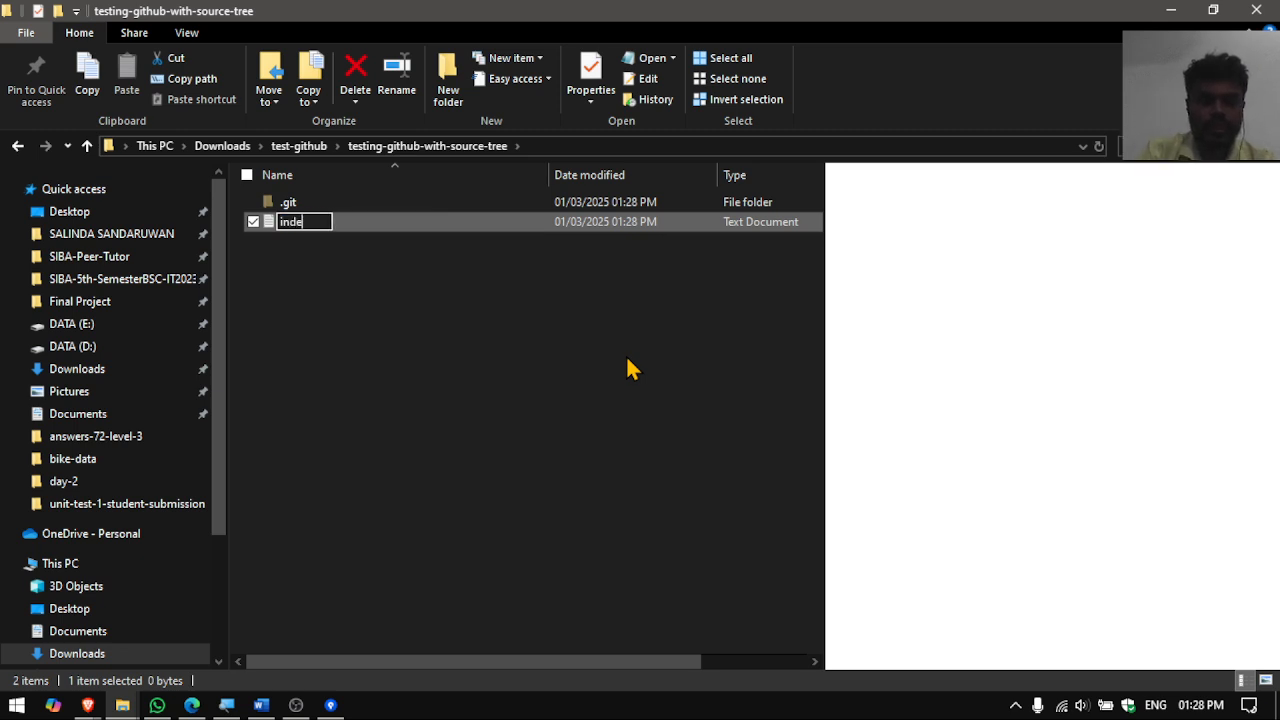
{"action": "key", "text": "Return"}
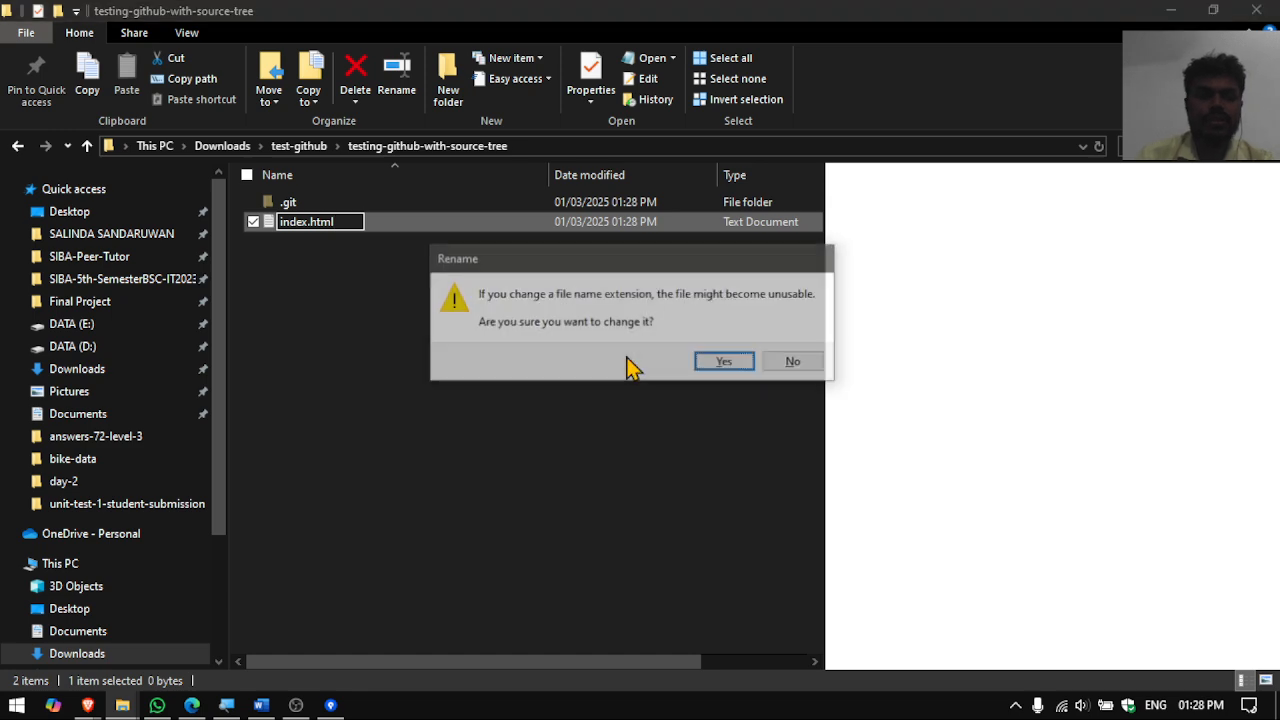
{"action": "left_click", "coordinate": [720, 365]}
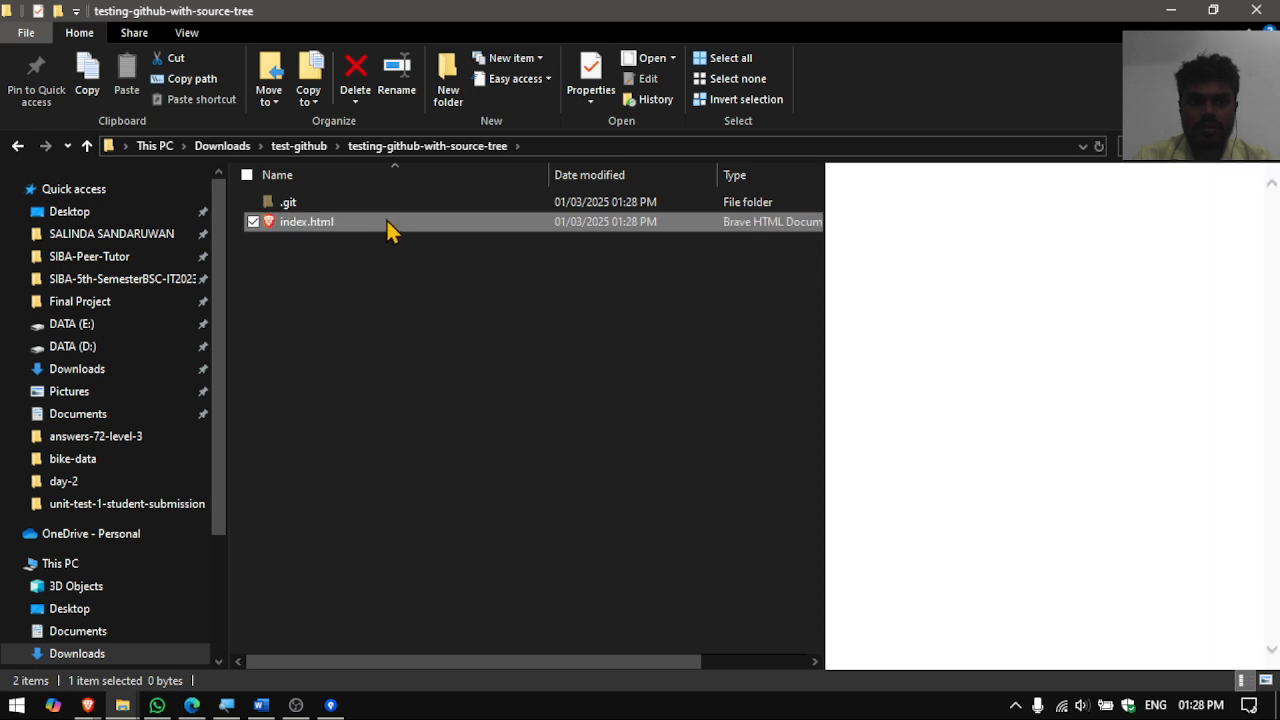
- Deselect index.html and go back to Sourcetree
{"action": "right_click", "coordinate": [388, 222]}
{"action": "left_click", "coordinate": [296, 302]}
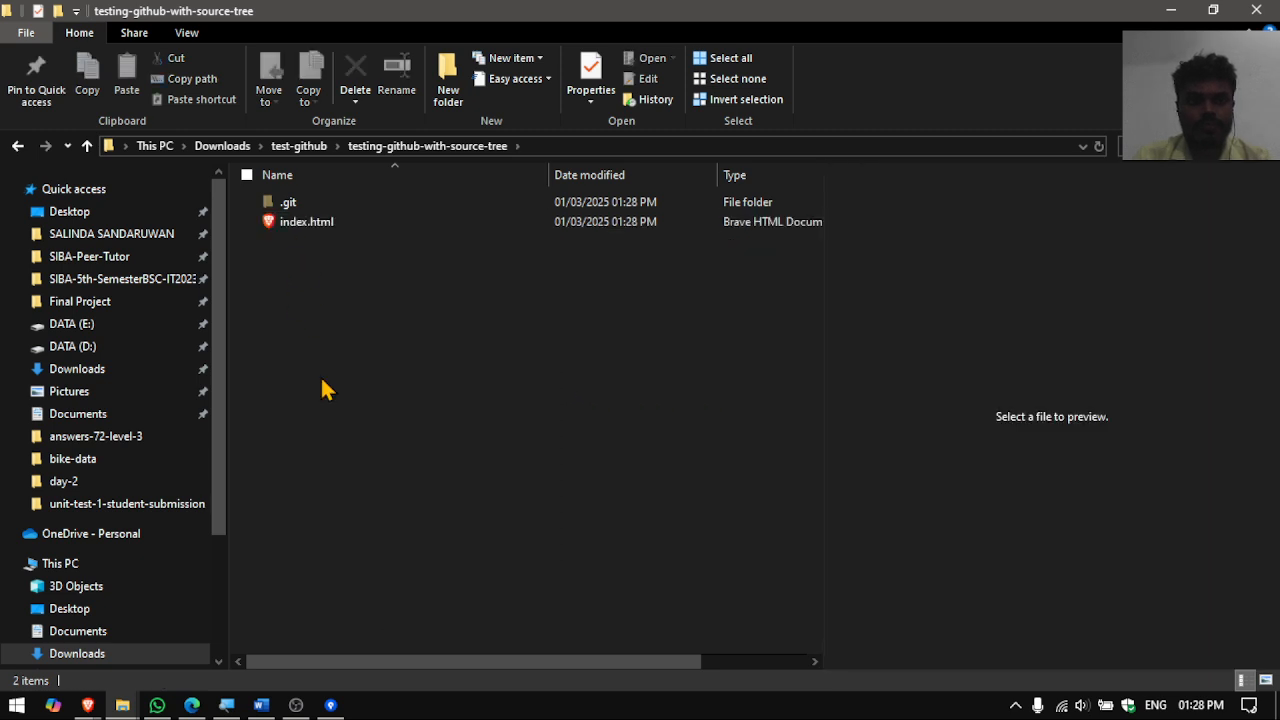
{"action": "left_click", "coordinate": [88, 705]}
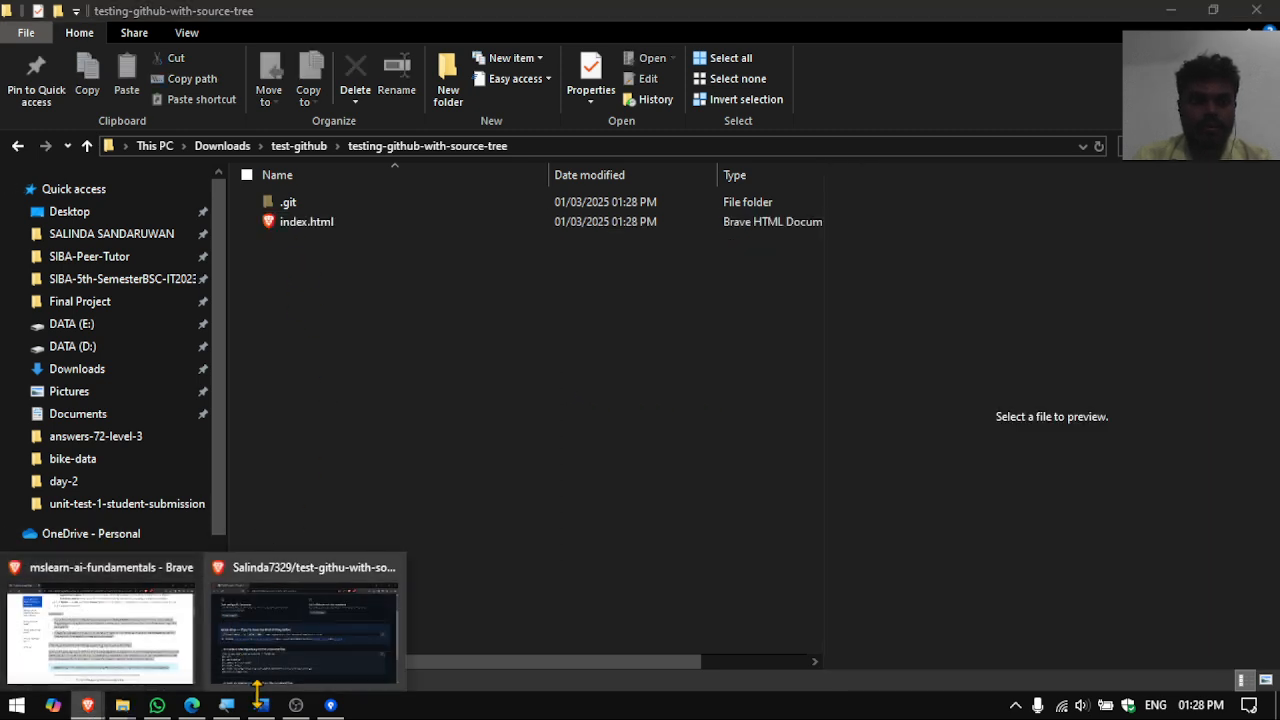
{"action": "left_click", "coordinate": [331, 705]}
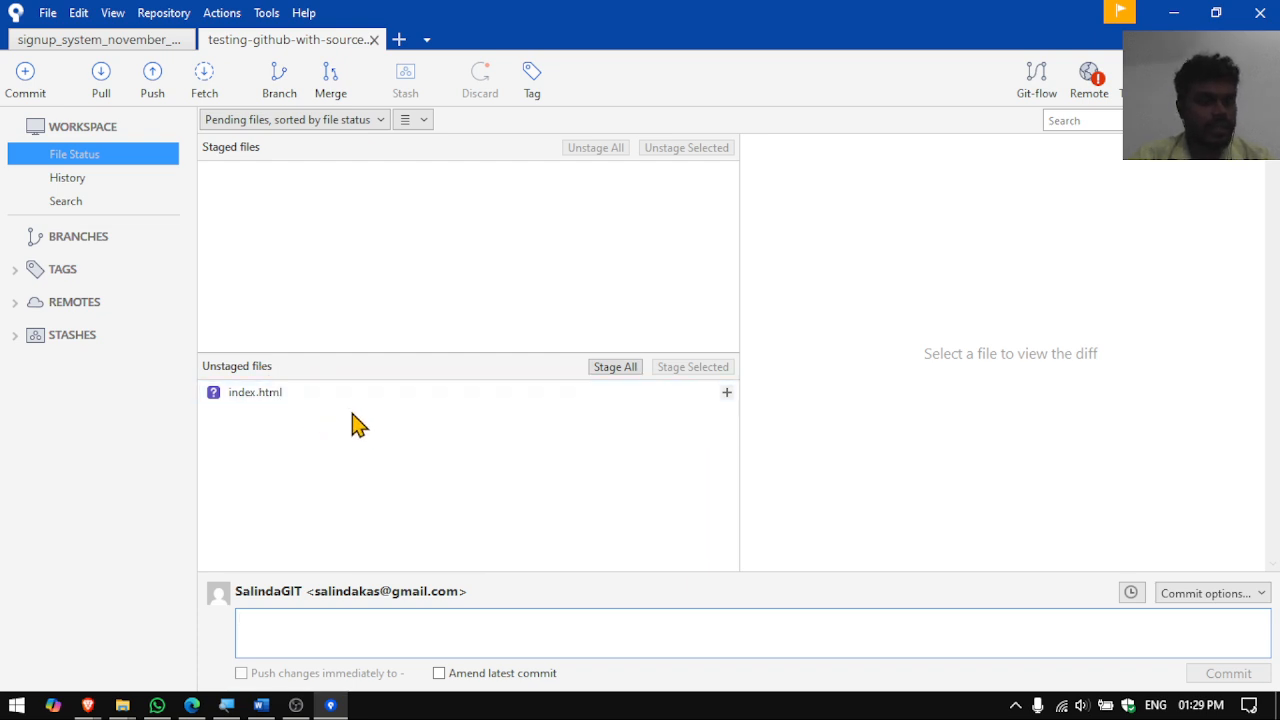
- Stage index.html and commit it with the message 'First commit of my github repo'
{"action": "left_click", "coordinate": [624, 369]}
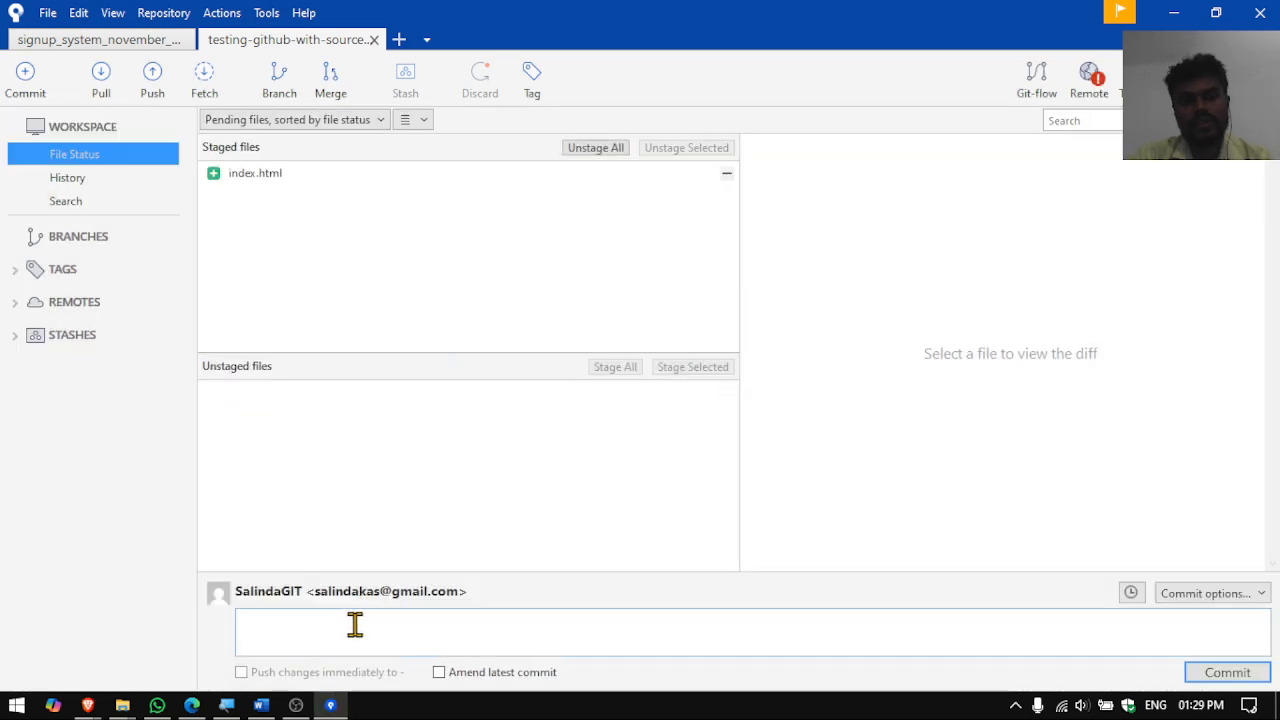
{"action": "left_click", "coordinate": [356, 625]}
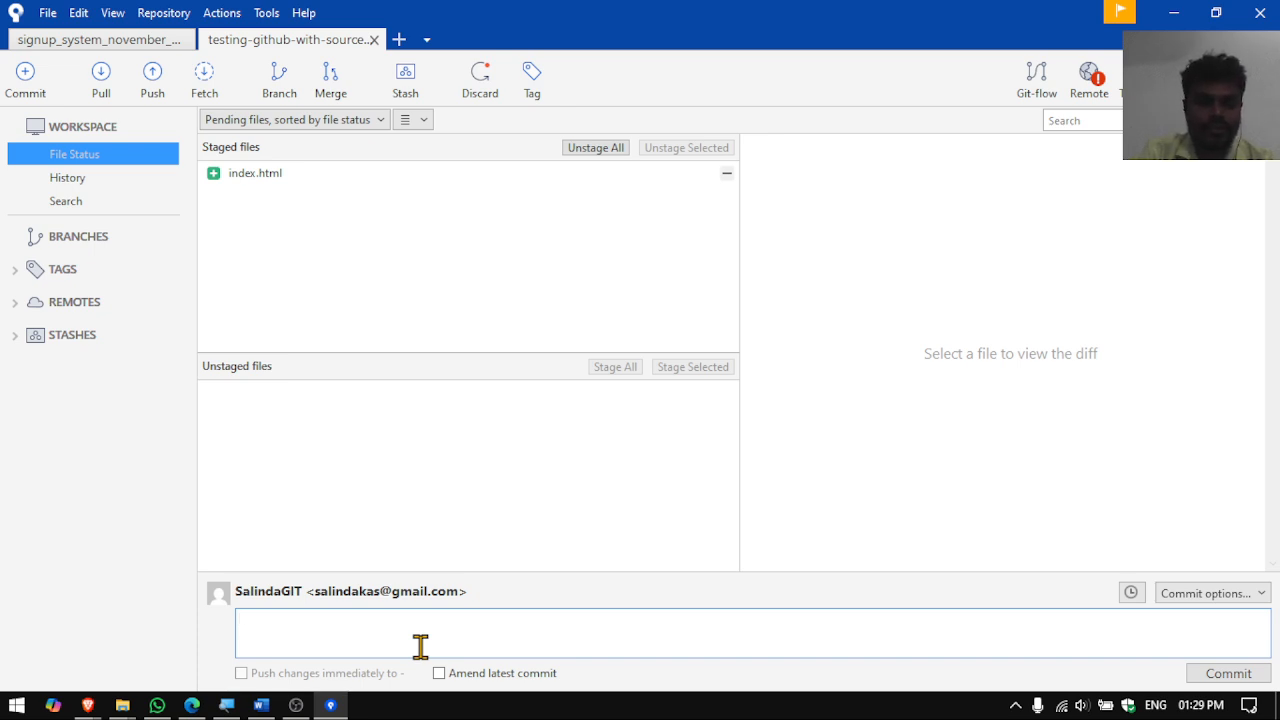
{"action": "type", "text": "First"}
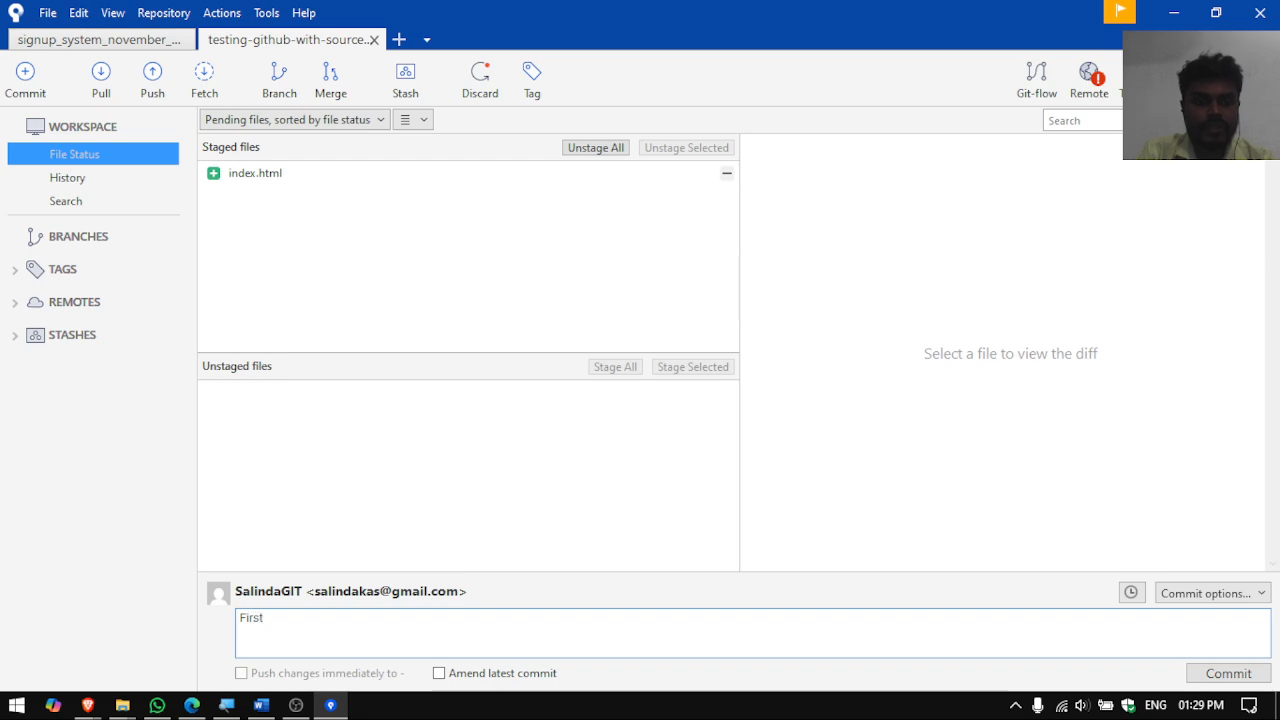
{"action": "type", "text": " commit of my github repo"}
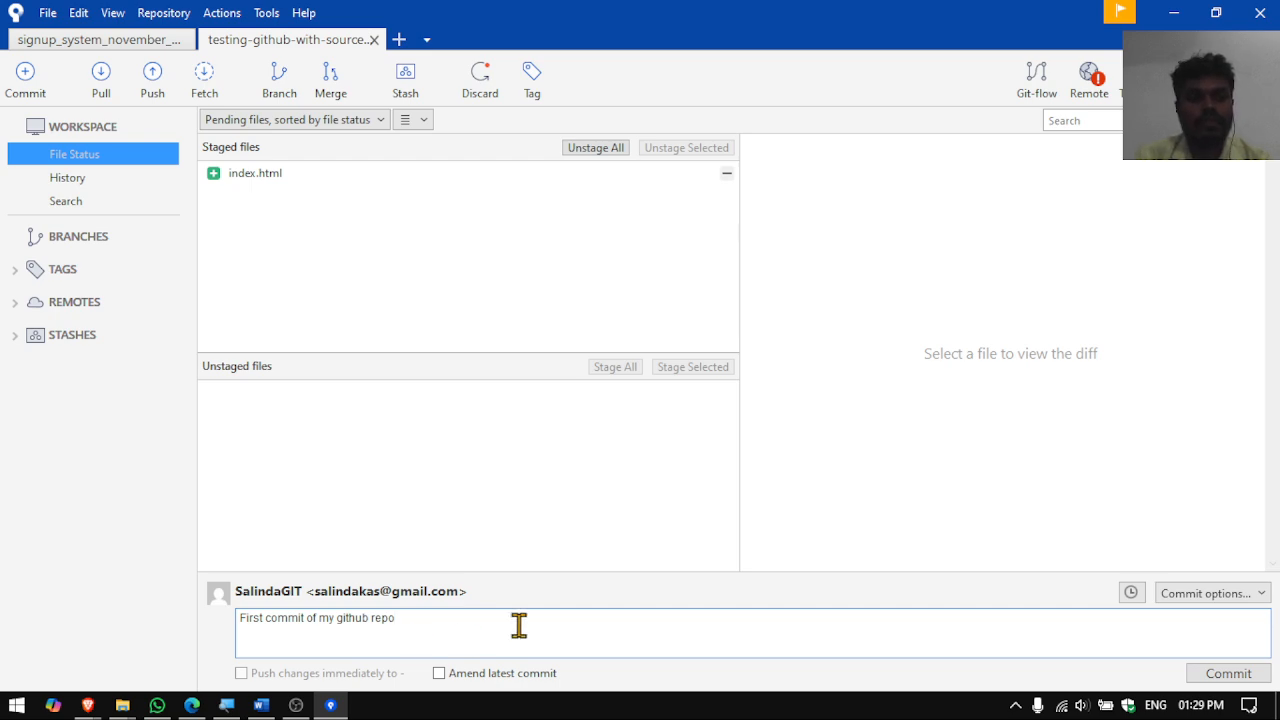
{"action": "left_click", "coordinate": [1228, 674]}
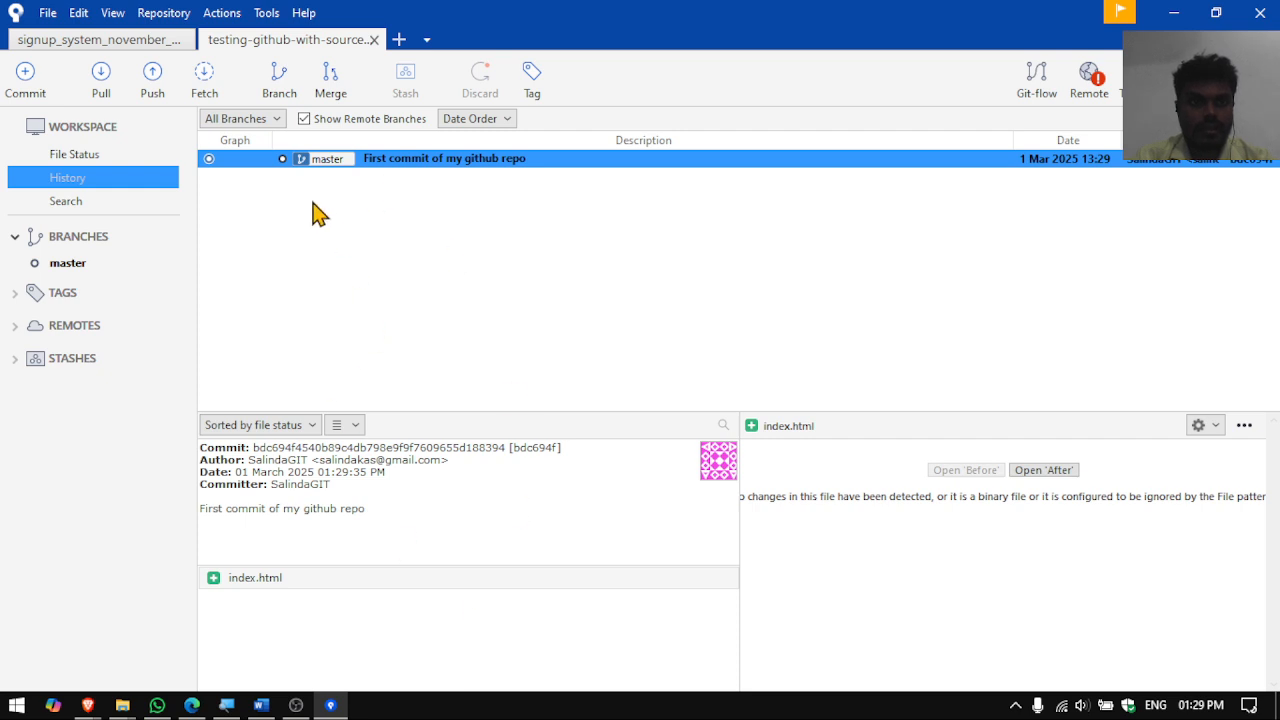
{"action": "key", "text": "alt+Tab"}
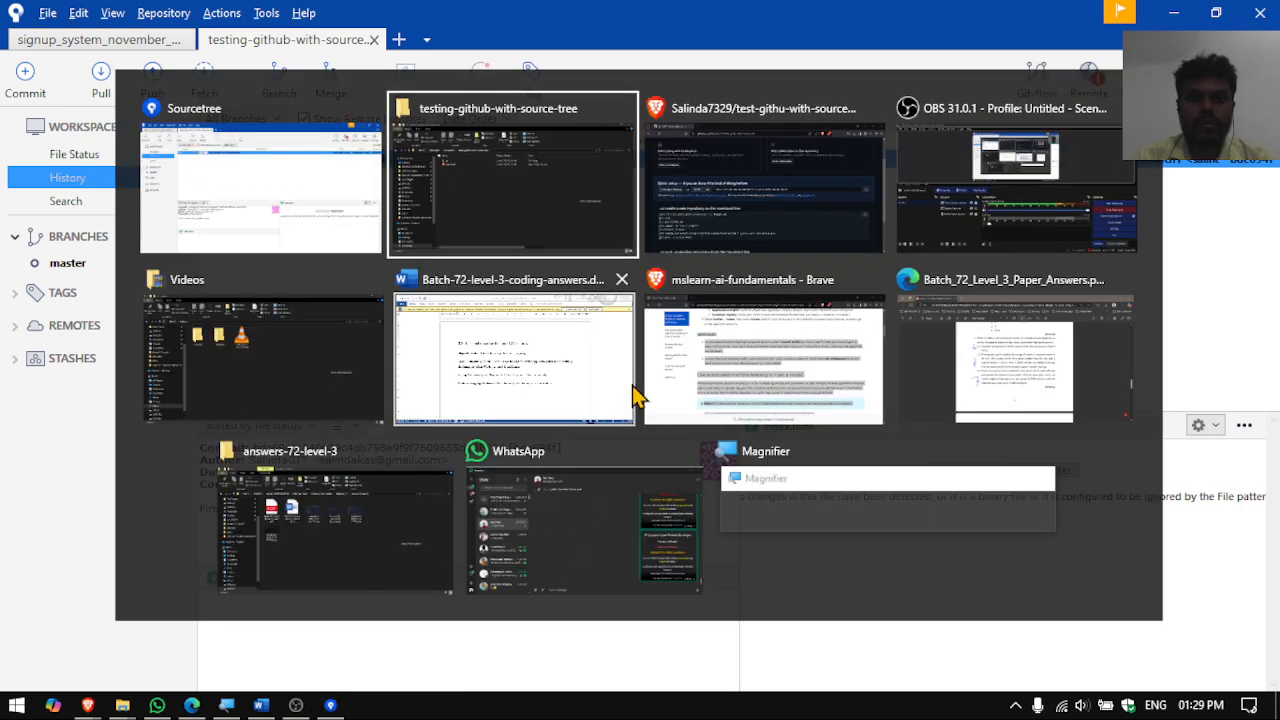
{"action": "key", "text": "alt+Tab"}
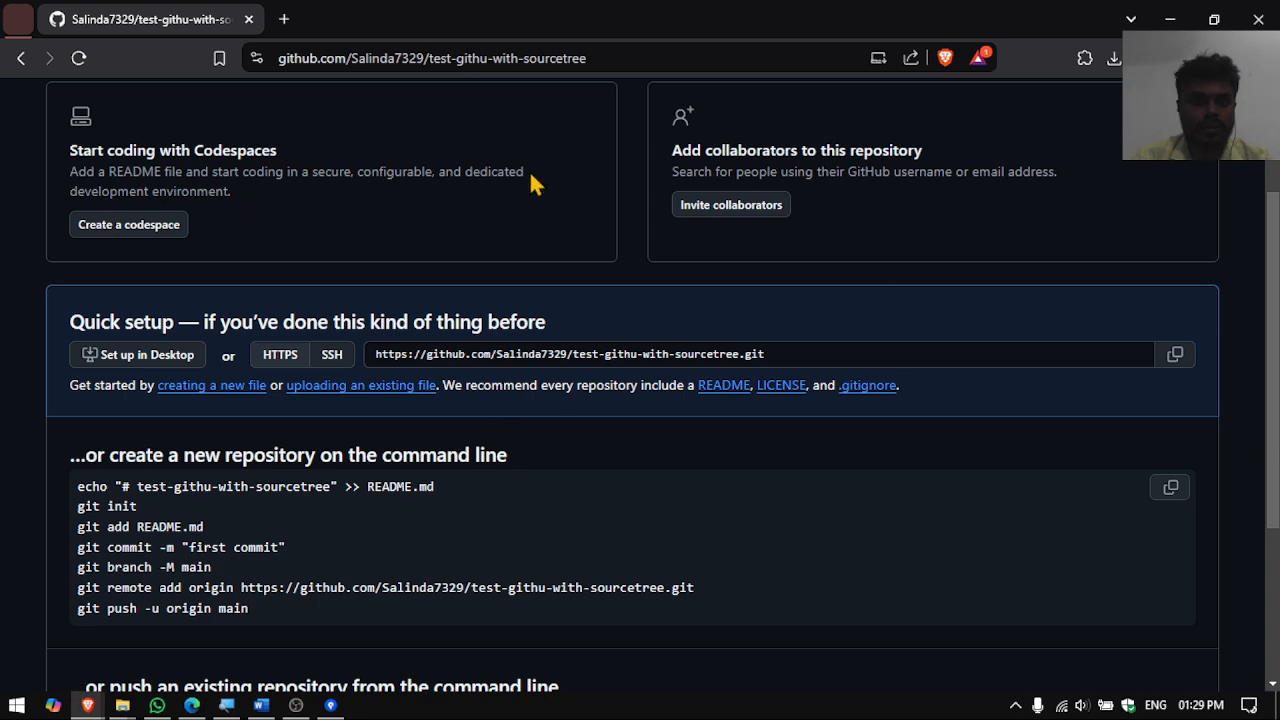
{"action": "scroll", "coordinate": [415, 283], "scroll_direction": "up", "scroll_amount": 3}
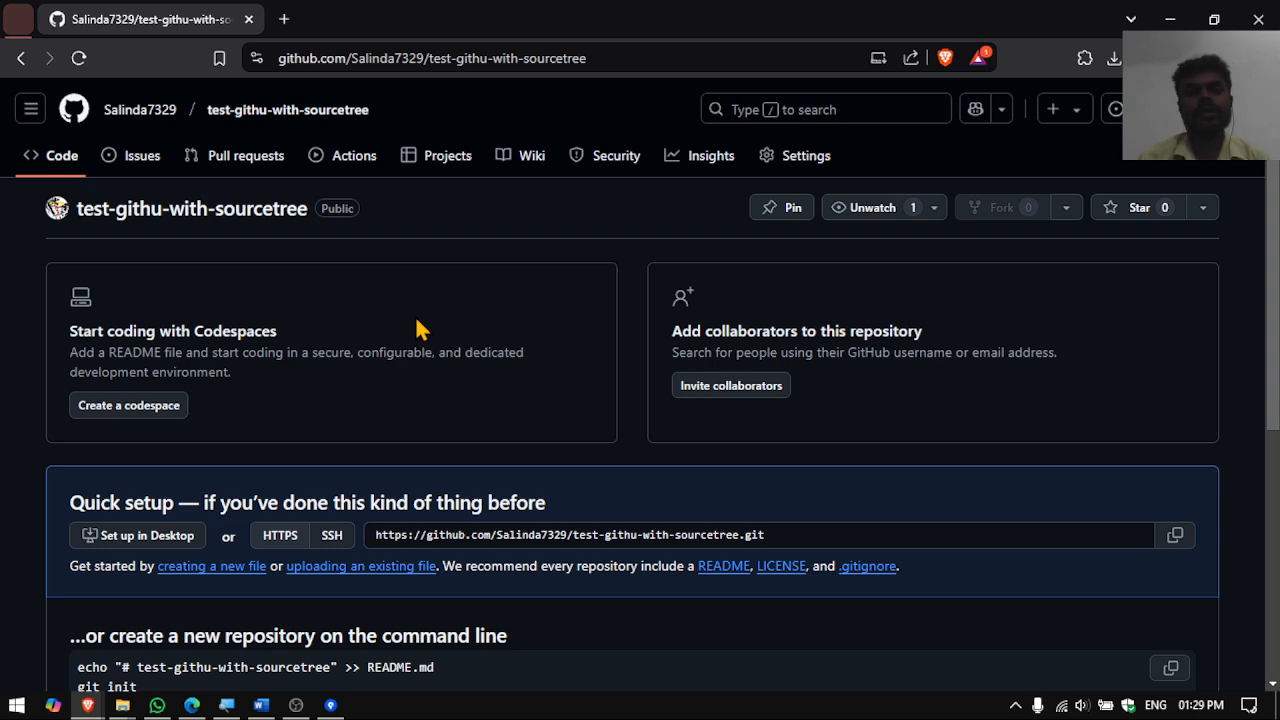
{"action": "key", "text": "alt+Tab"}
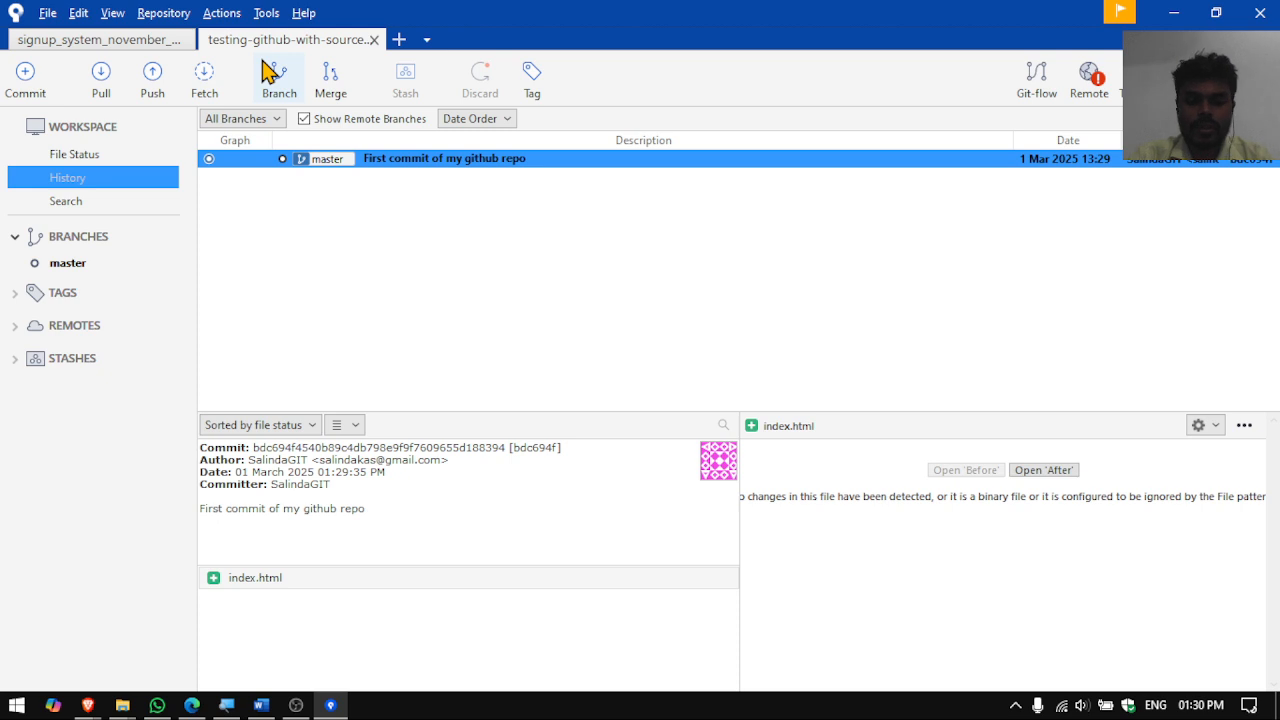
{"action": "left_click", "coordinate": [1092, 98]}
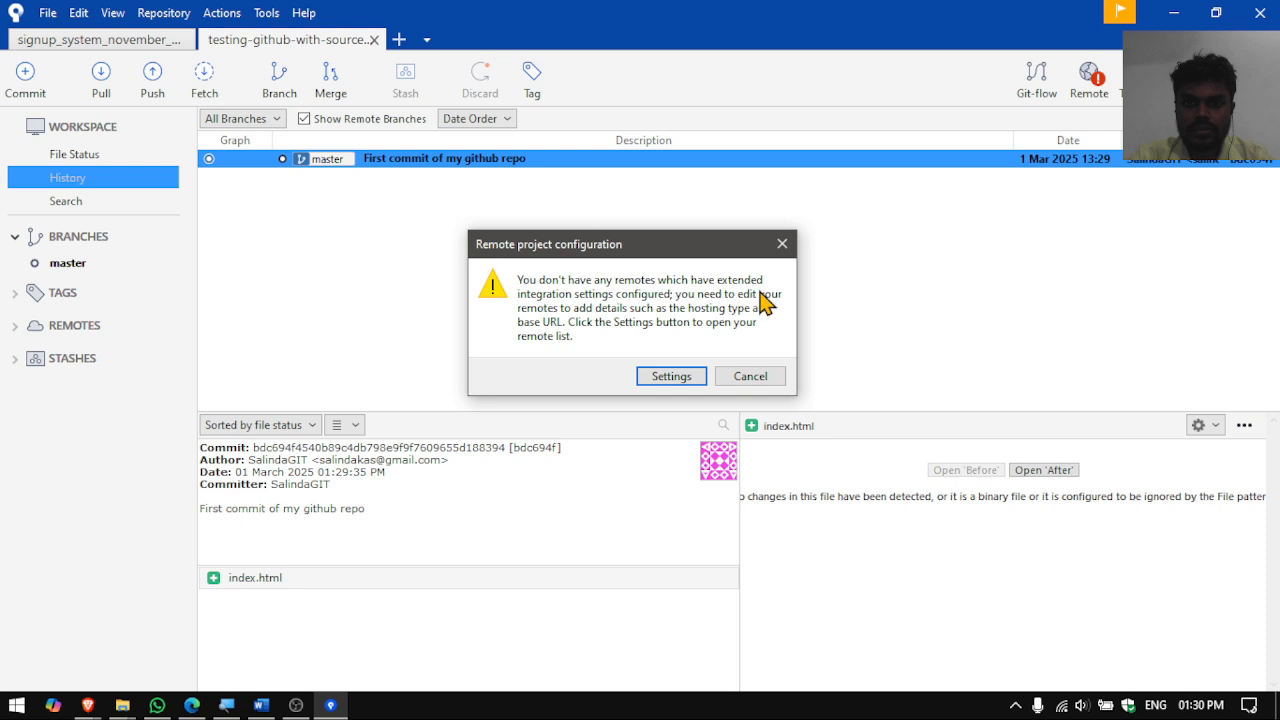
- Open the repository's remote settings and get the repository URL from the GitHub page
{"action": "left_click", "coordinate": [668, 378]}
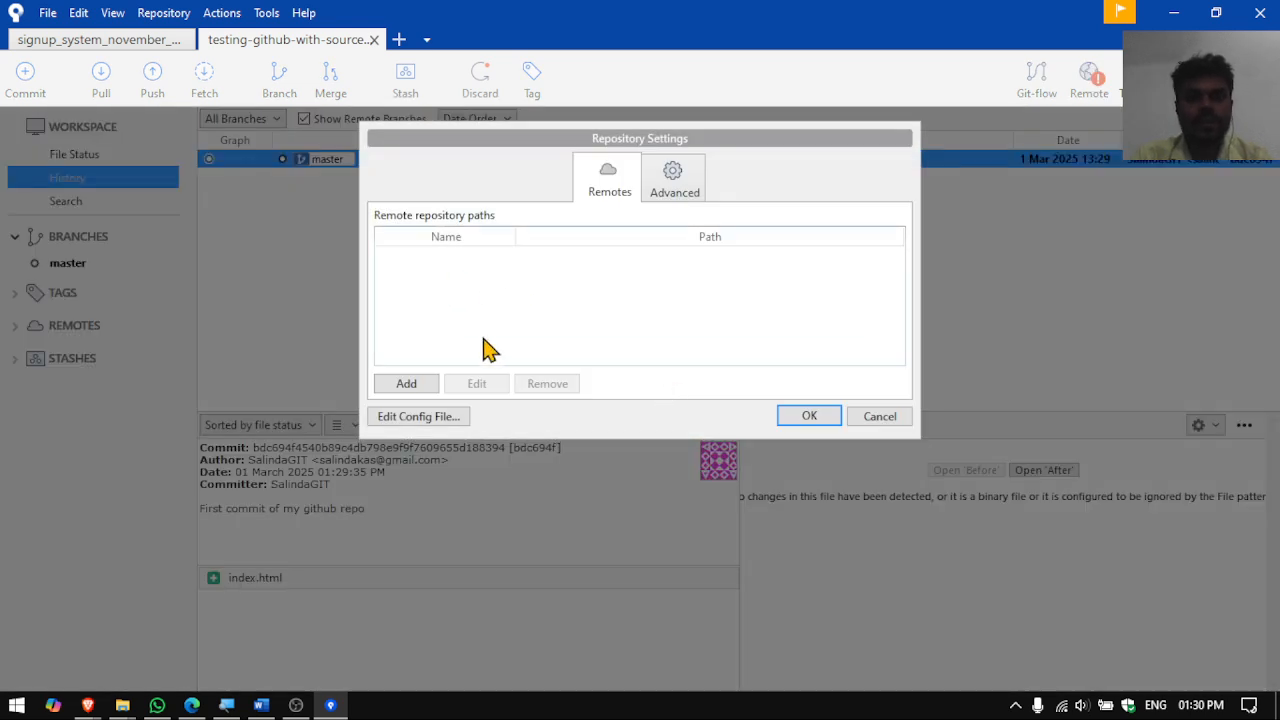
{"action": "key", "text": "alt+Tab"}
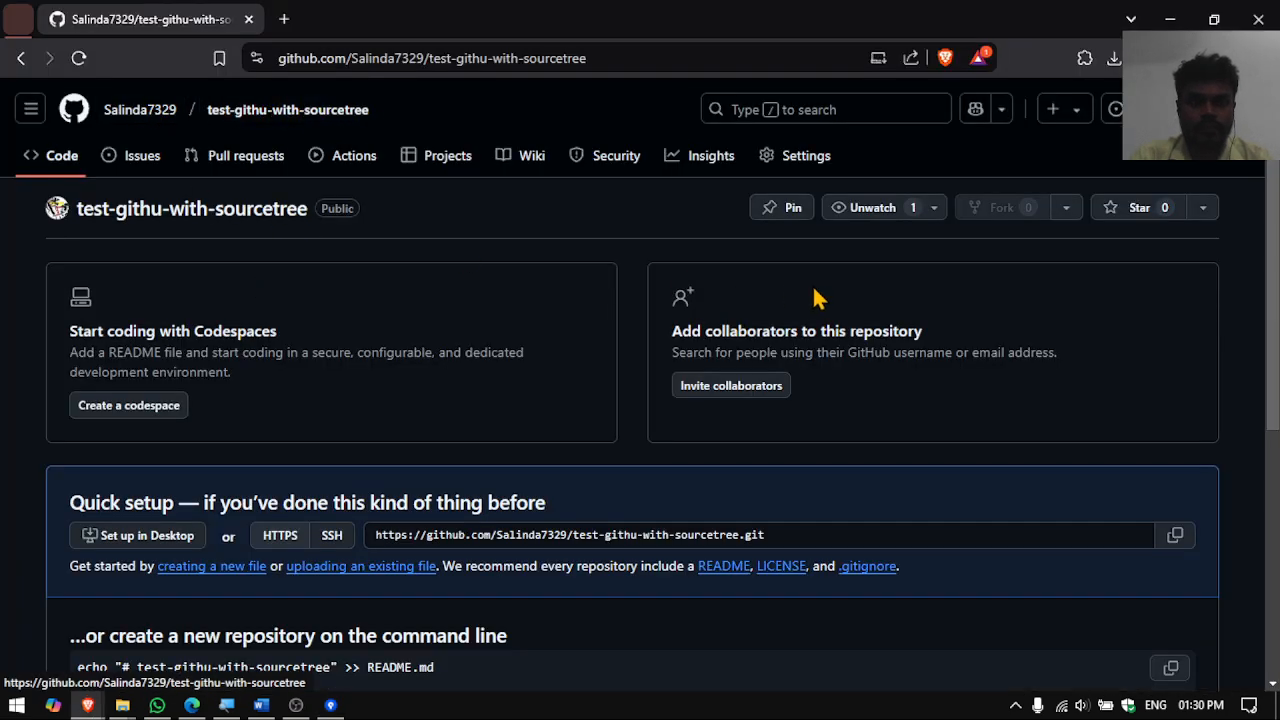
{"action": "scroll", "coordinate": [757, 451], "scroll_direction": "down", "scroll_amount": 1}
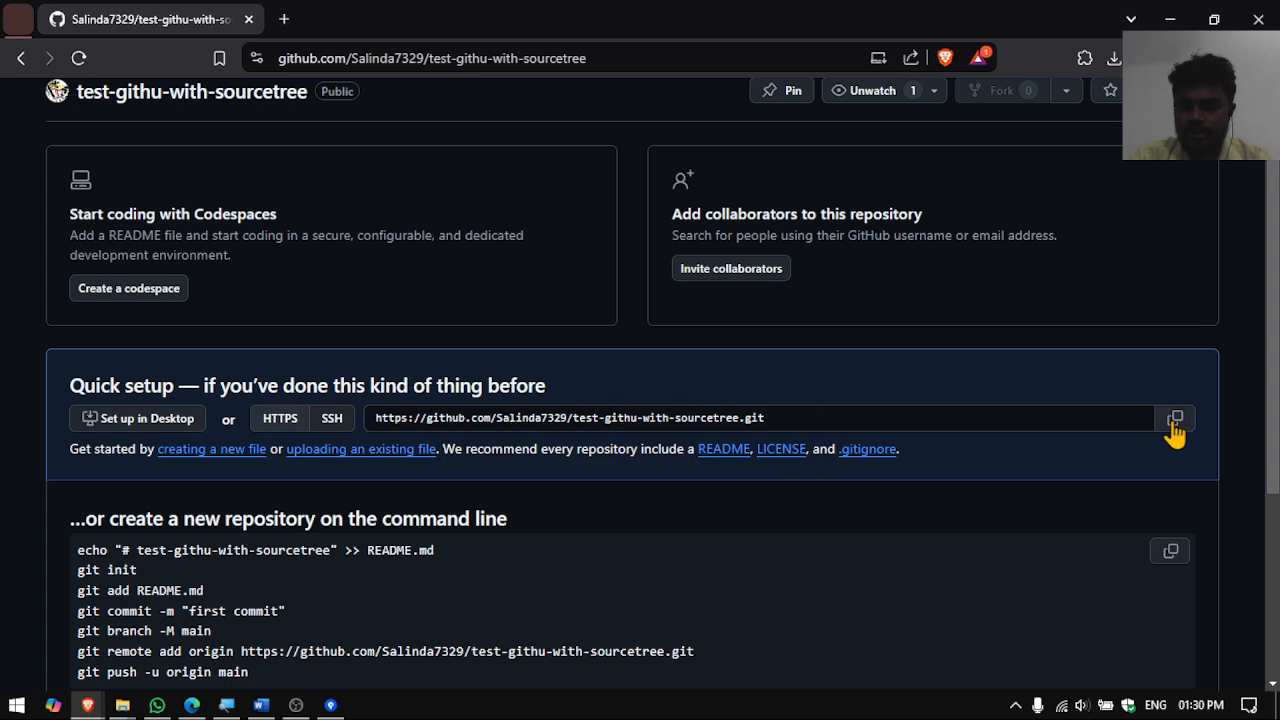
{"action": "key", "text": "alt+Tab"}
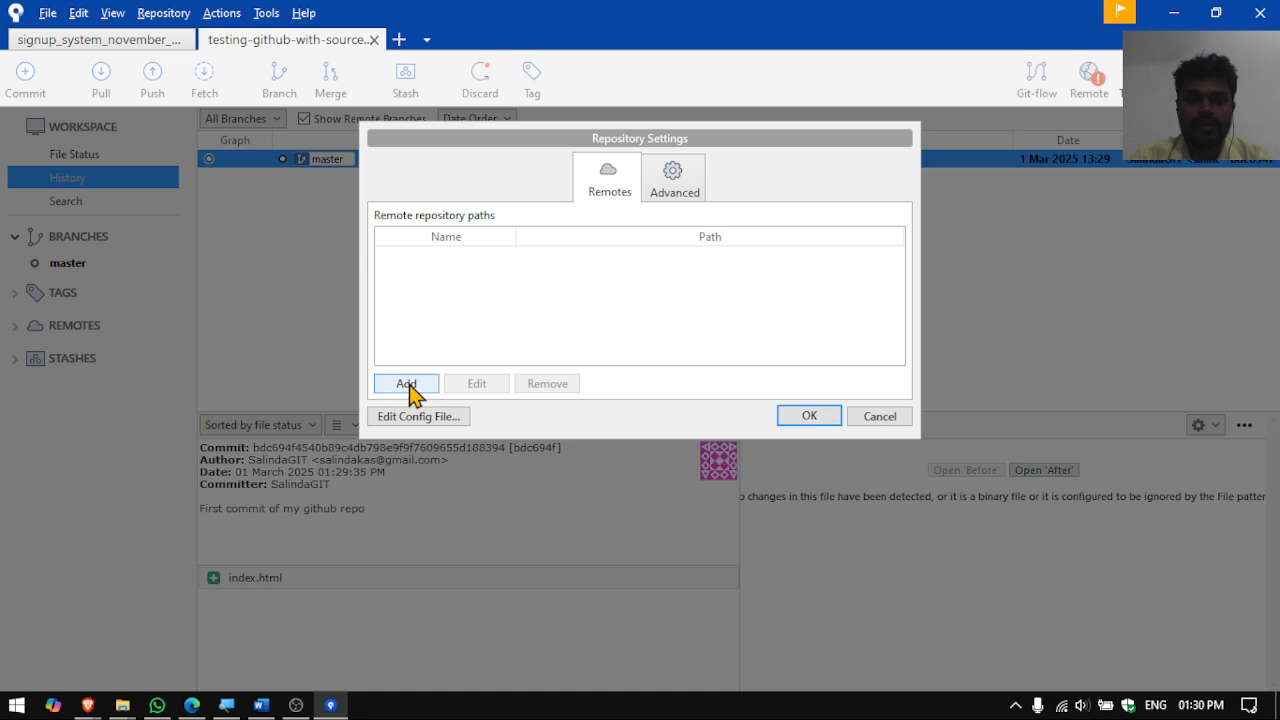
- Add a remote named test-githu-with-sourcetree with the GitHub HTTPS URL and save the settings
{"action": "left_click", "coordinate": [408, 384]}
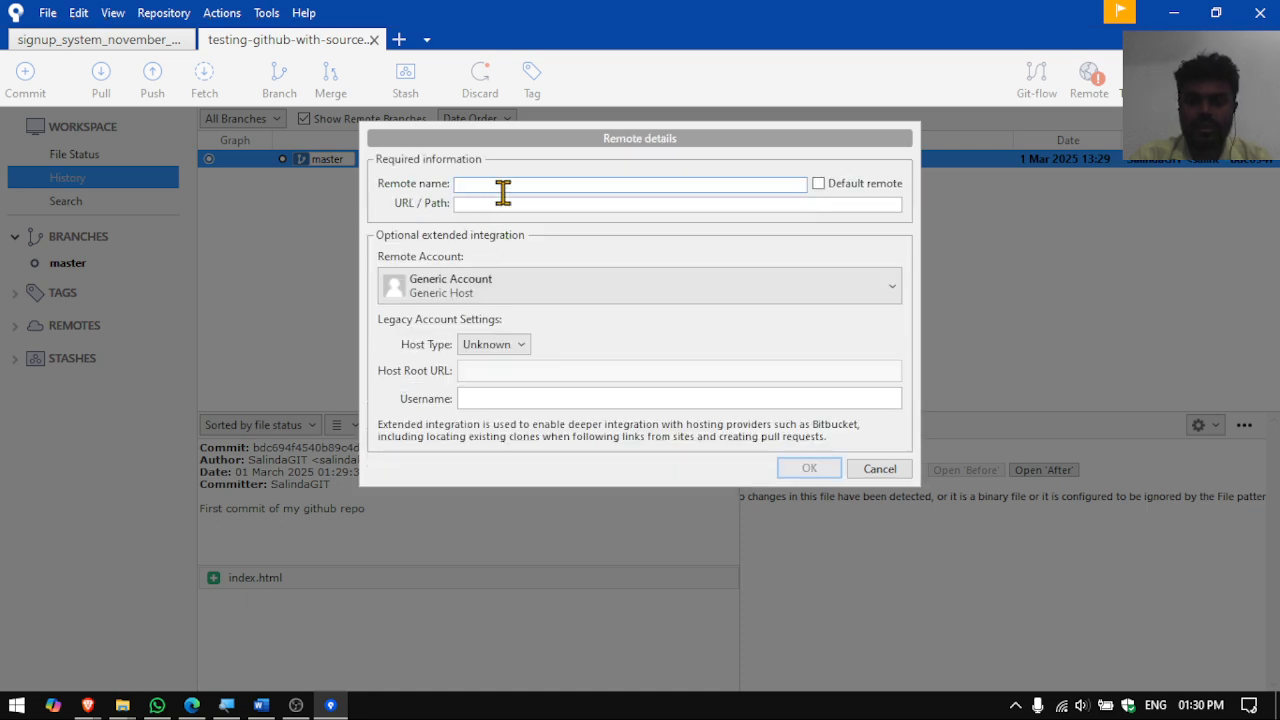
{"action": "left_click", "coordinate": [469, 205]}
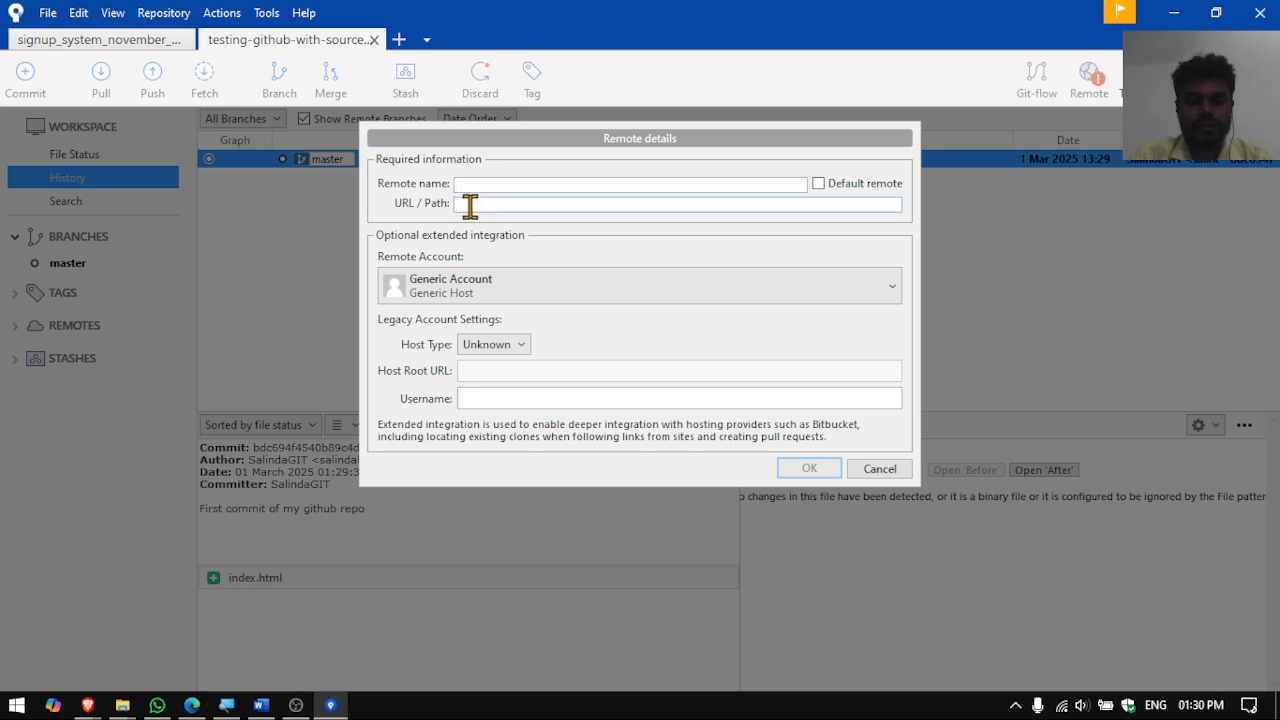
{"action": "type", "text": "https://github.com/Salinda7329/test-githu-with-sourcetree.git"}
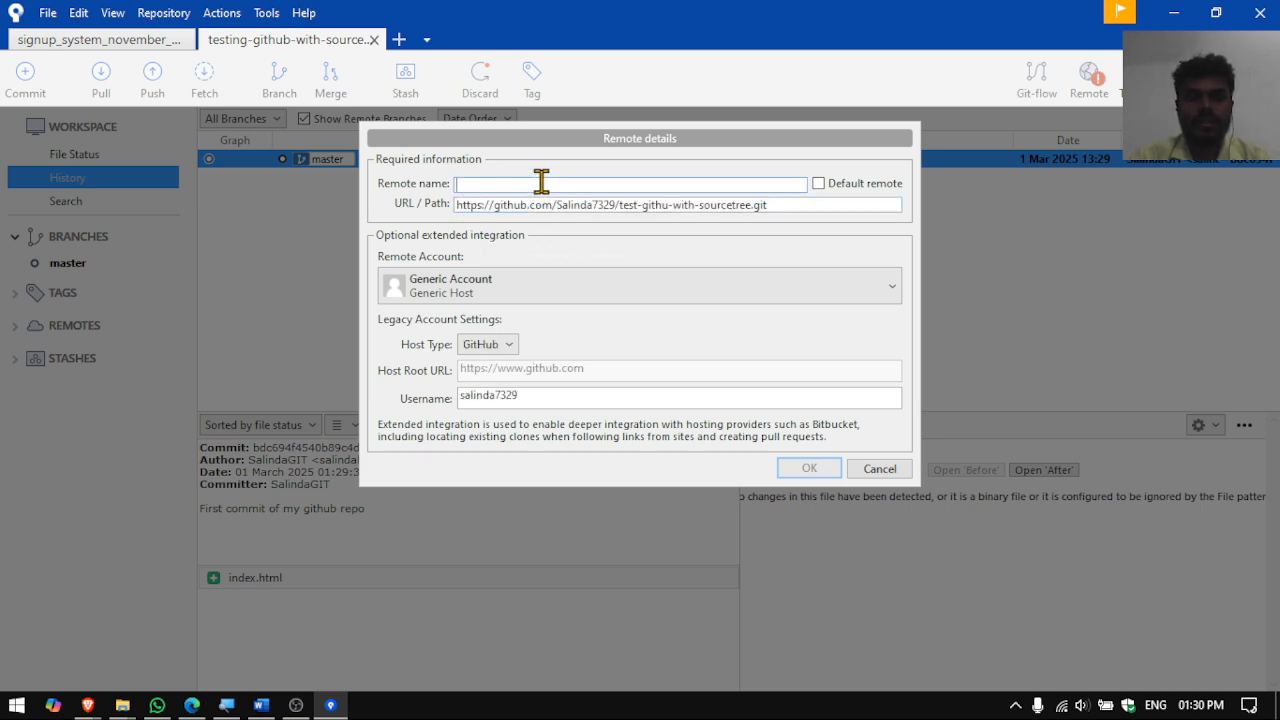
{"action": "type", "text": "https://github.com/Salinda7329/test-githu-with-sourcetree.git"}
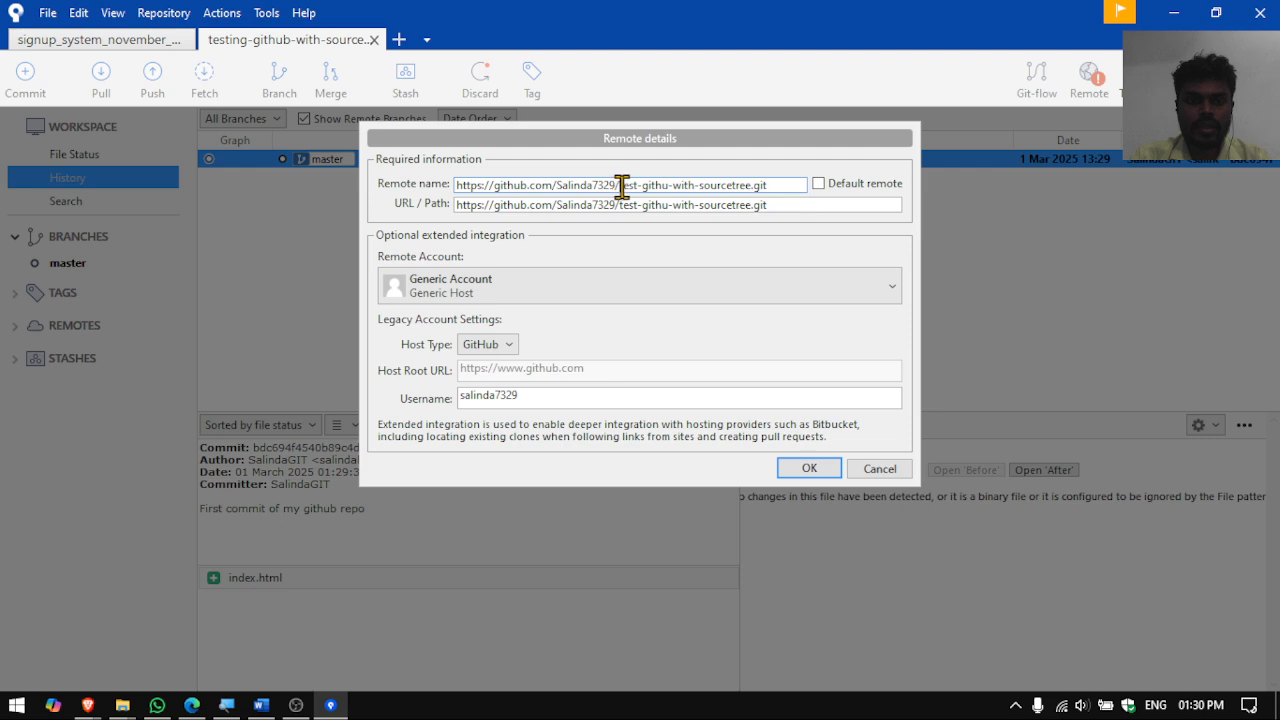
{"action": "left_click", "coordinate": [620, 185]}
{"action": "key", "text": "BackSpace"}
{"action": "key", "text": "BackSpace"}
{"action": "key", "text": "BackSpace"}
{"action": "key", "text": "BackSpace"}
{"action": "key", "text": "BackSpace"}
{"action": "key", "text": "BackSpace"}
{"action": "key", "text": "BackSpace"}
{"action": "key", "text": "BackSpace"}
{"action": "key", "text": "BackSpace"}
{"action": "key", "text": "BackSpace"}
{"action": "key", "text": "BackSpace"}
{"action": "key", "text": "BackSpace"}
{"action": "key", "text": "BackSpace"}
{"action": "key", "text": "BackSpace"}
{"action": "key", "text": "BackSpace"}
{"action": "key", "text": "BackSpace"}
{"action": "key", "text": "BackSpace"}
{"action": "key", "text": "BackSpace"}
{"action": "key", "text": "BackSpace"}
{"action": "key", "text": "BackSpace"}
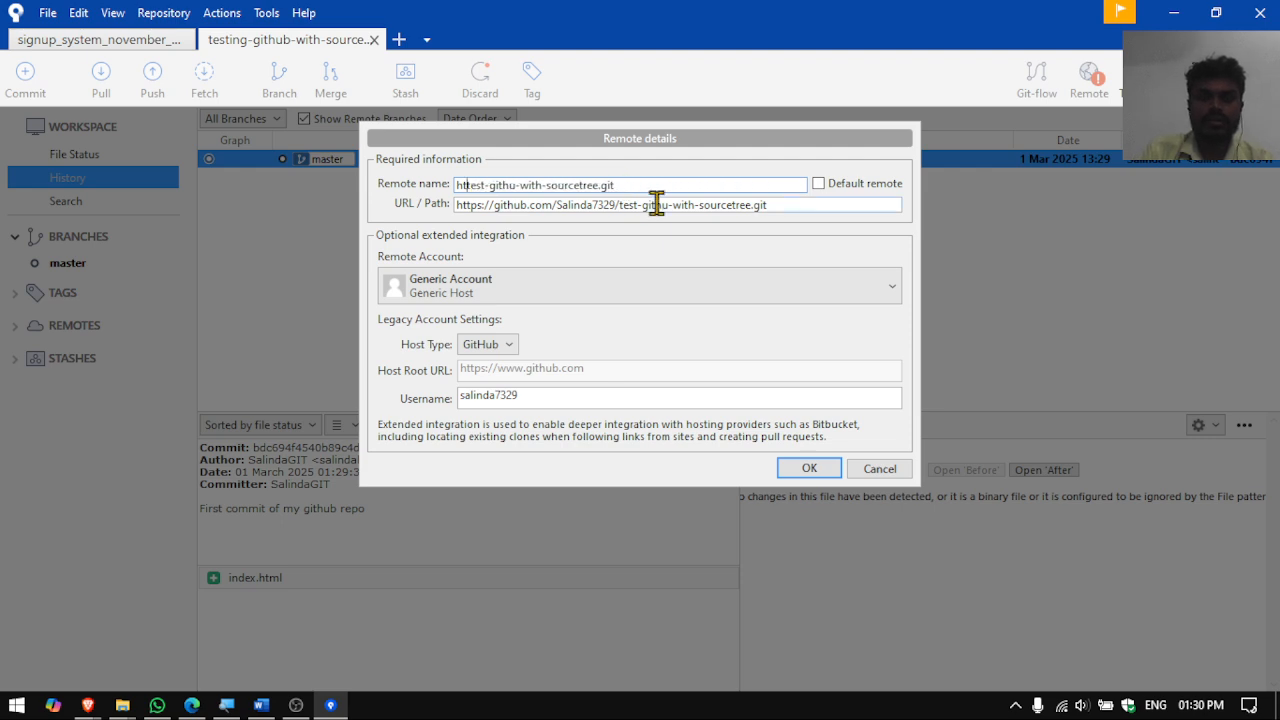
{"action": "key", "text": "BackSpace"}
{"action": "key", "text": "BackSpace"}
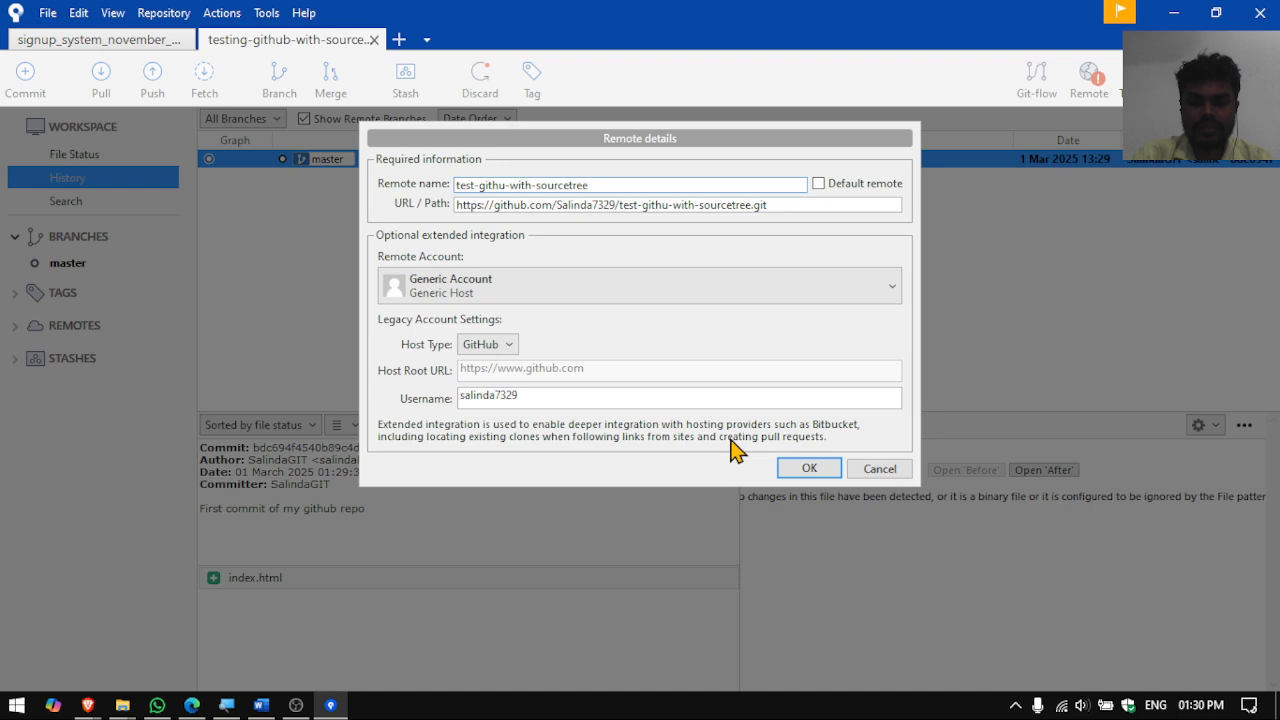
{"action": "left_click", "coordinate": [809, 472]}
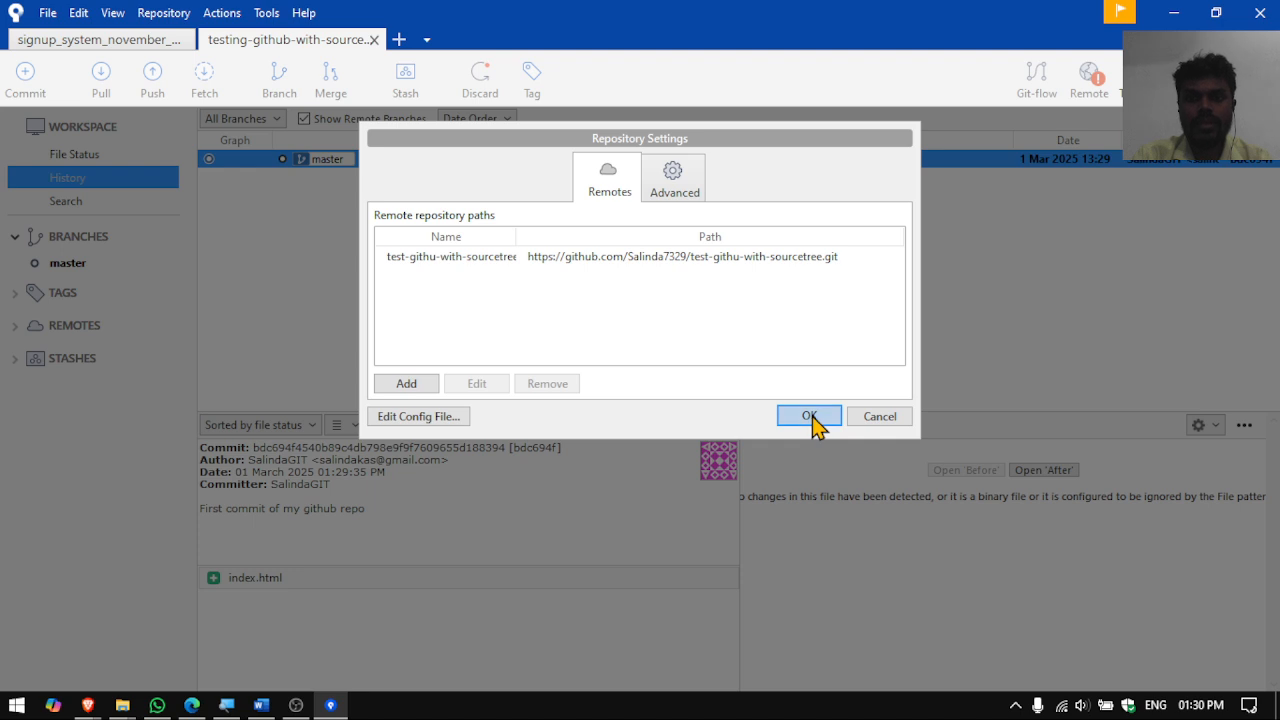
{"action": "left_click", "coordinate": [809, 416]}
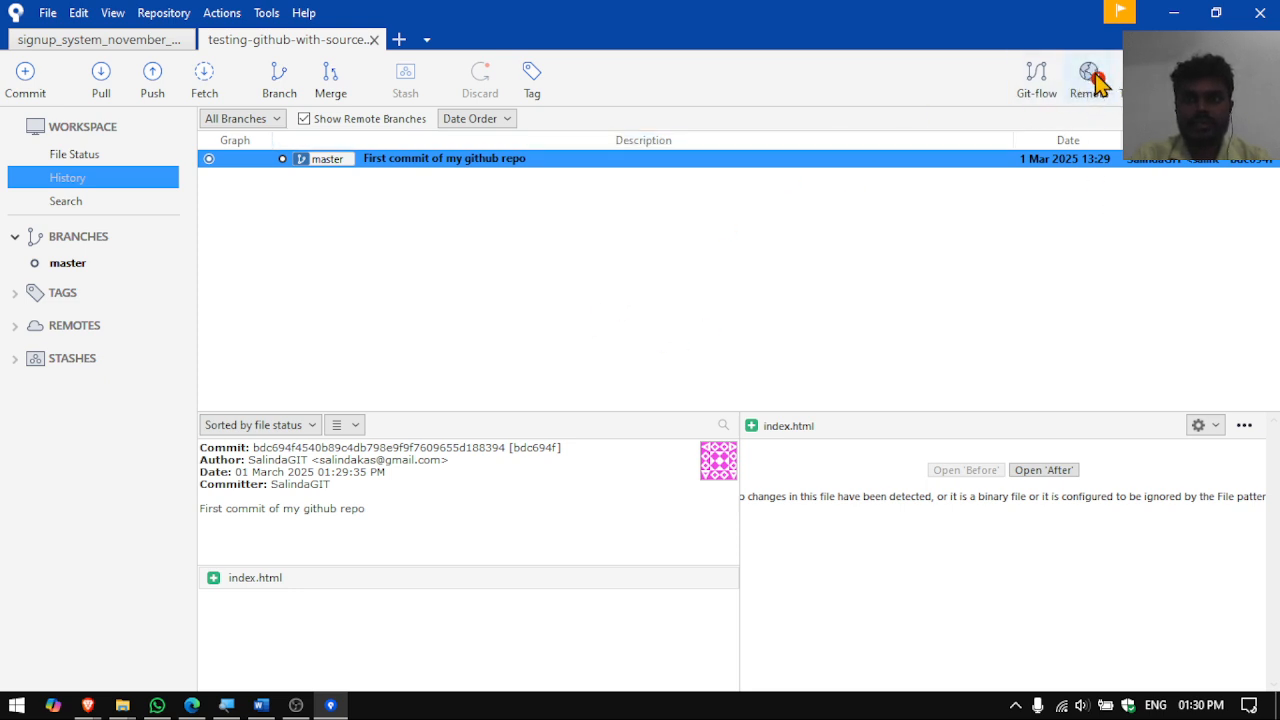
{"action": "left_click", "coordinate": [1100, 88]}
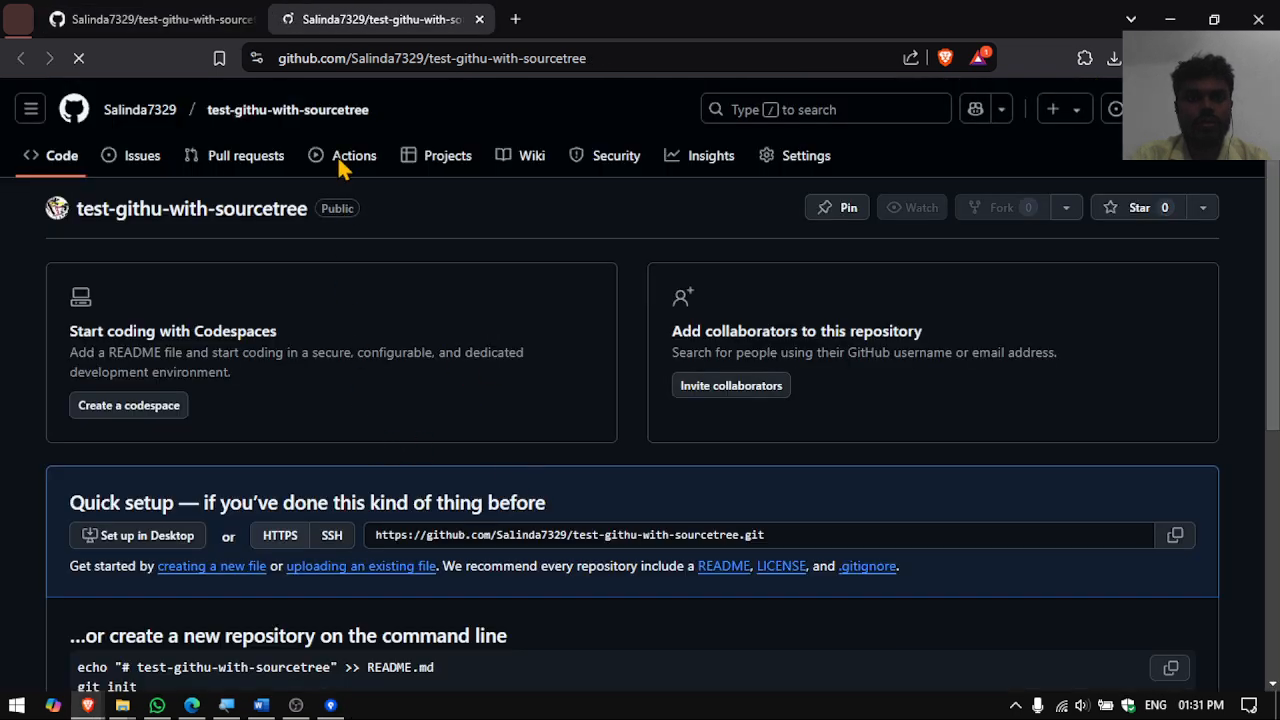
{"action": "left_click", "coordinate": [249, 19]}
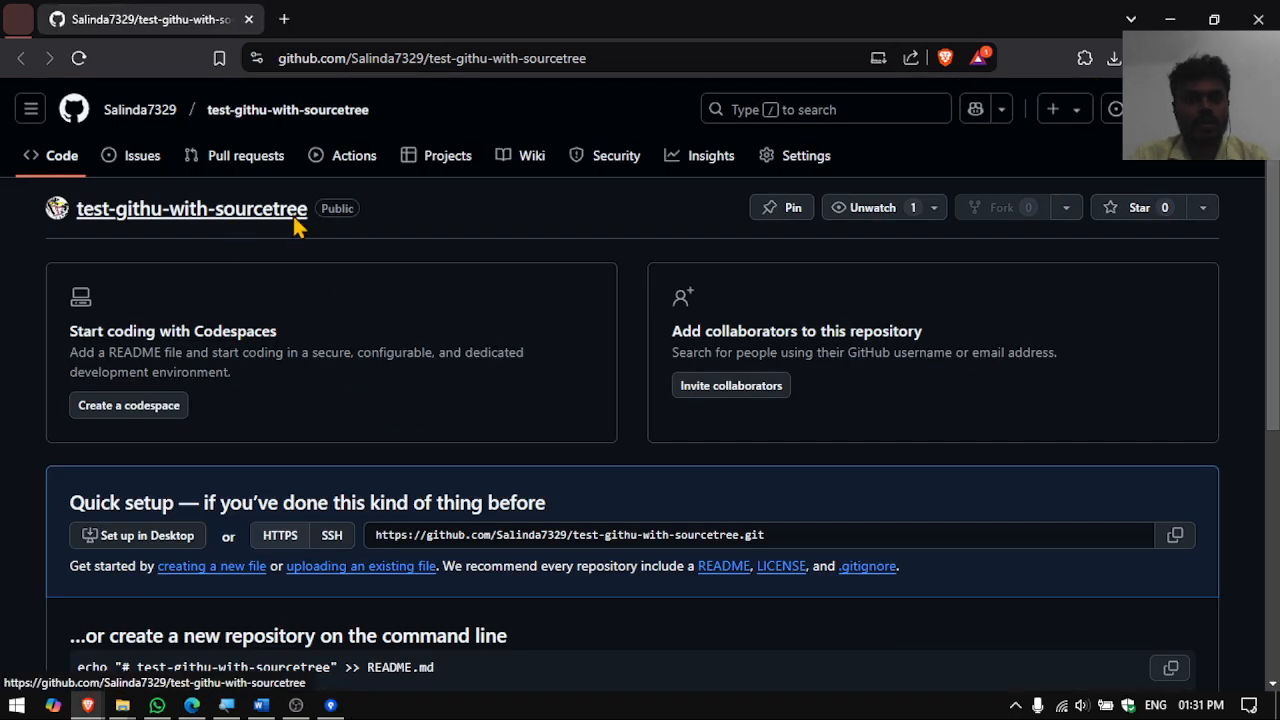
{"action": "key", "text": "alt+Tab"}
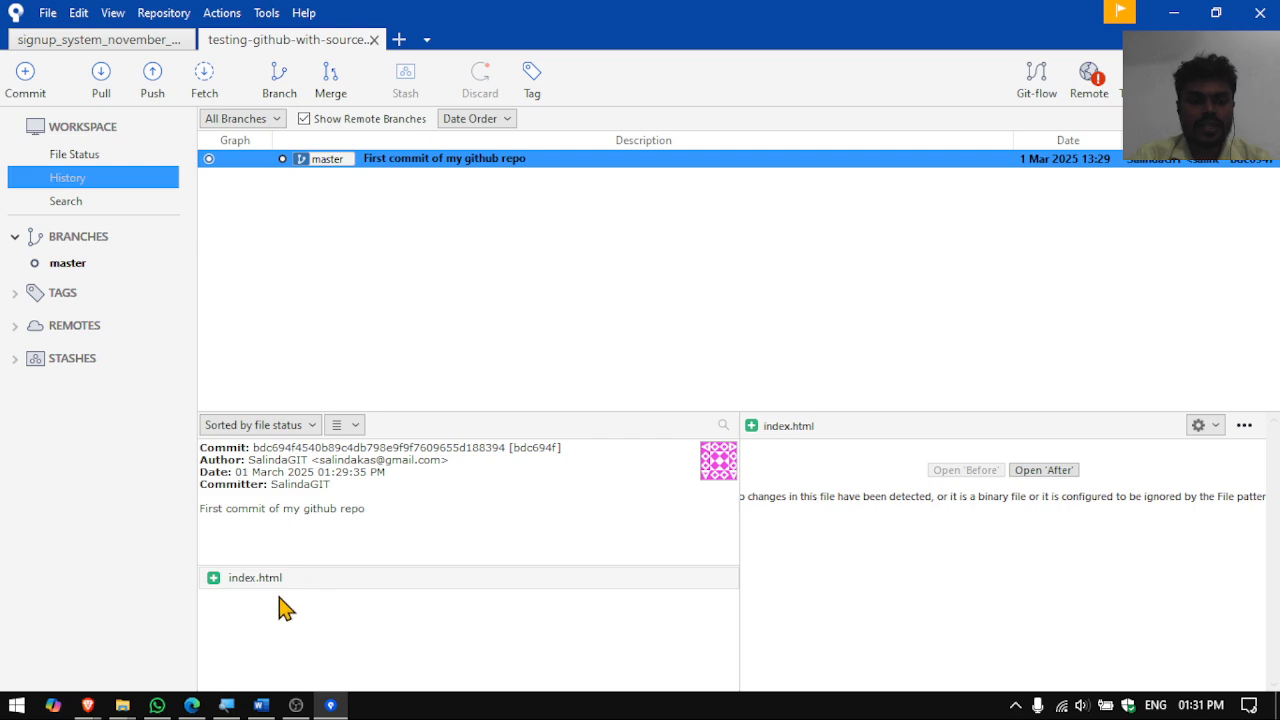
- Push the master branch to the test-githu-with-sourcetree remote's master branch
{"action": "left_click", "coordinate": [153, 85]}
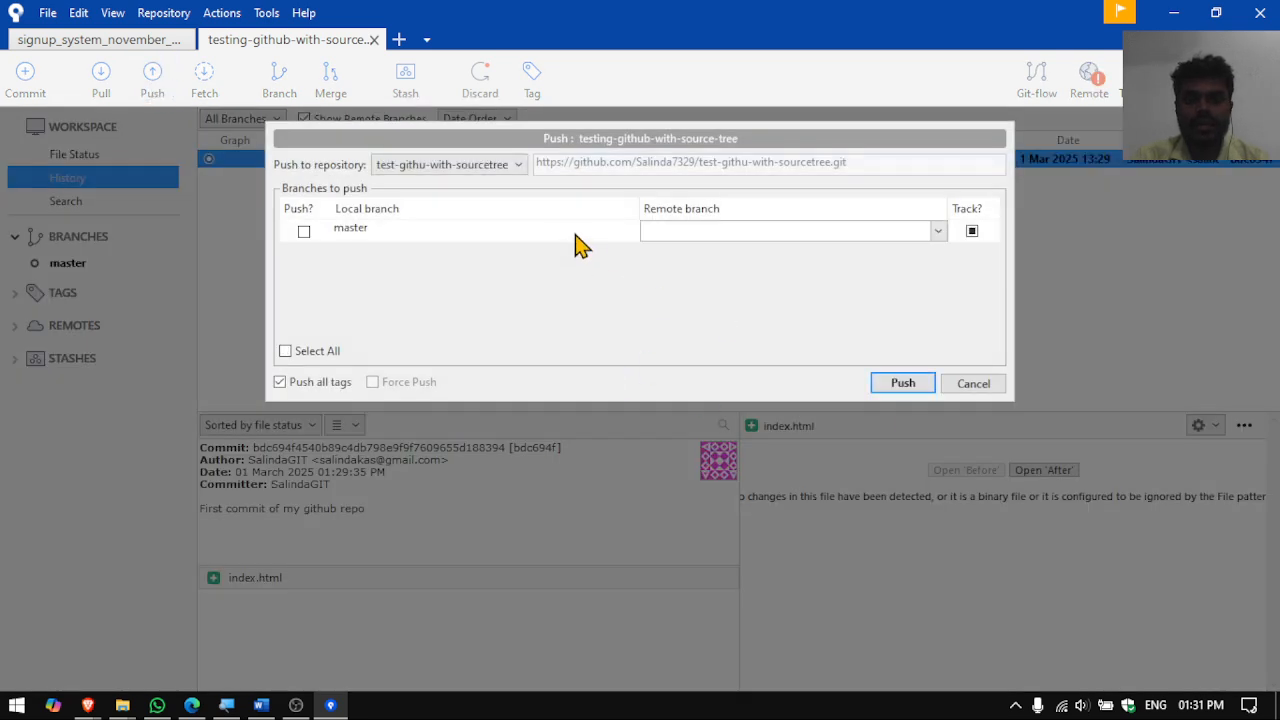
{"action": "key", "text": "alt+Tab"}
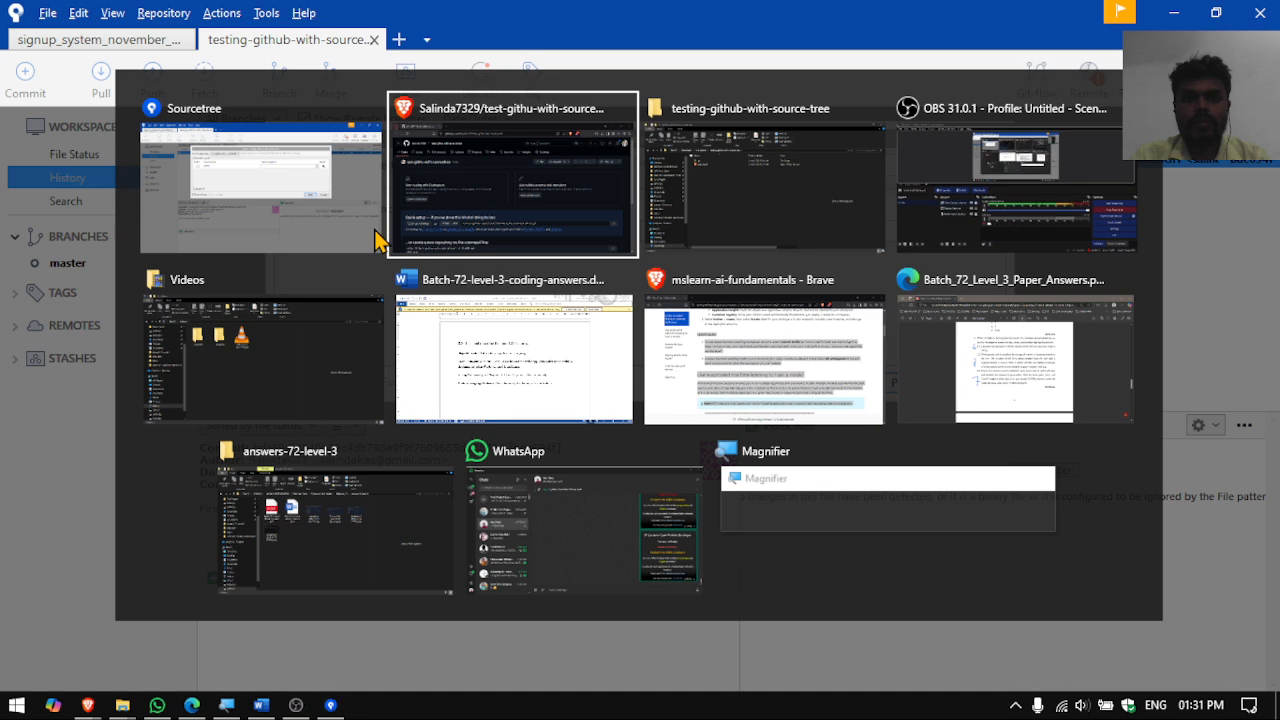
{"action": "left_click", "coordinate": [378, 240]}
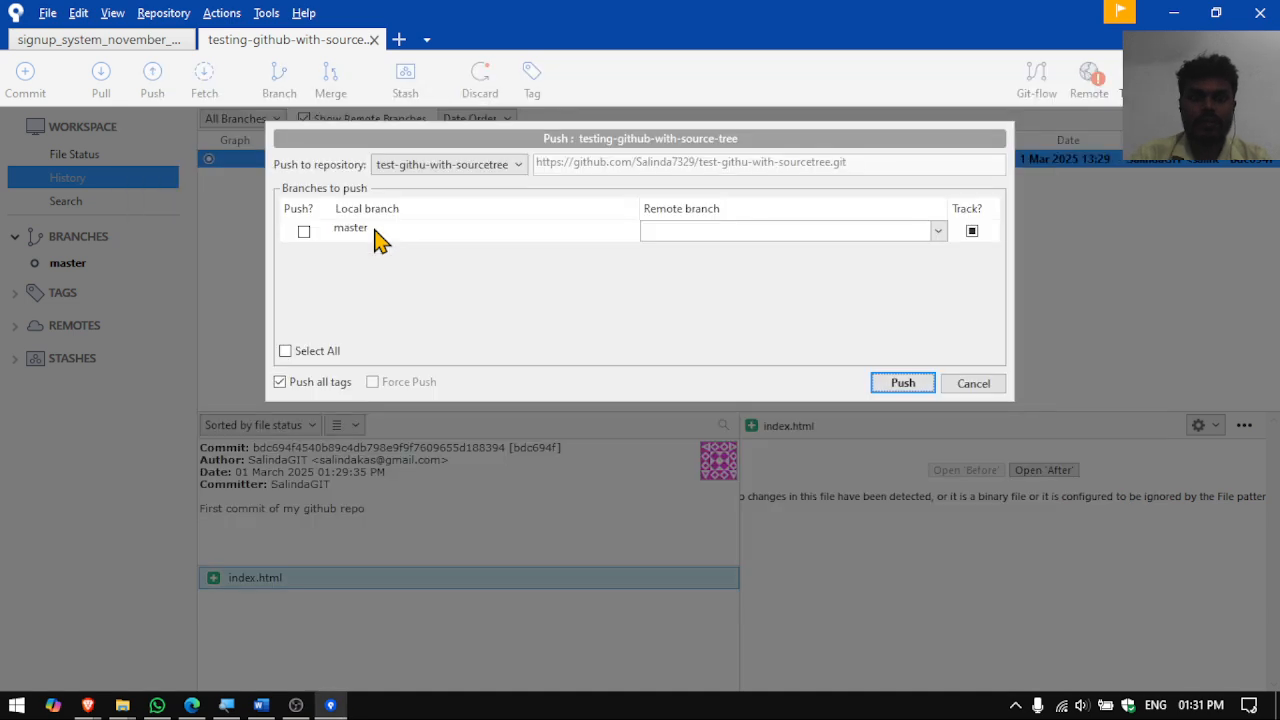
{"action": "left_click", "coordinate": [304, 231]}
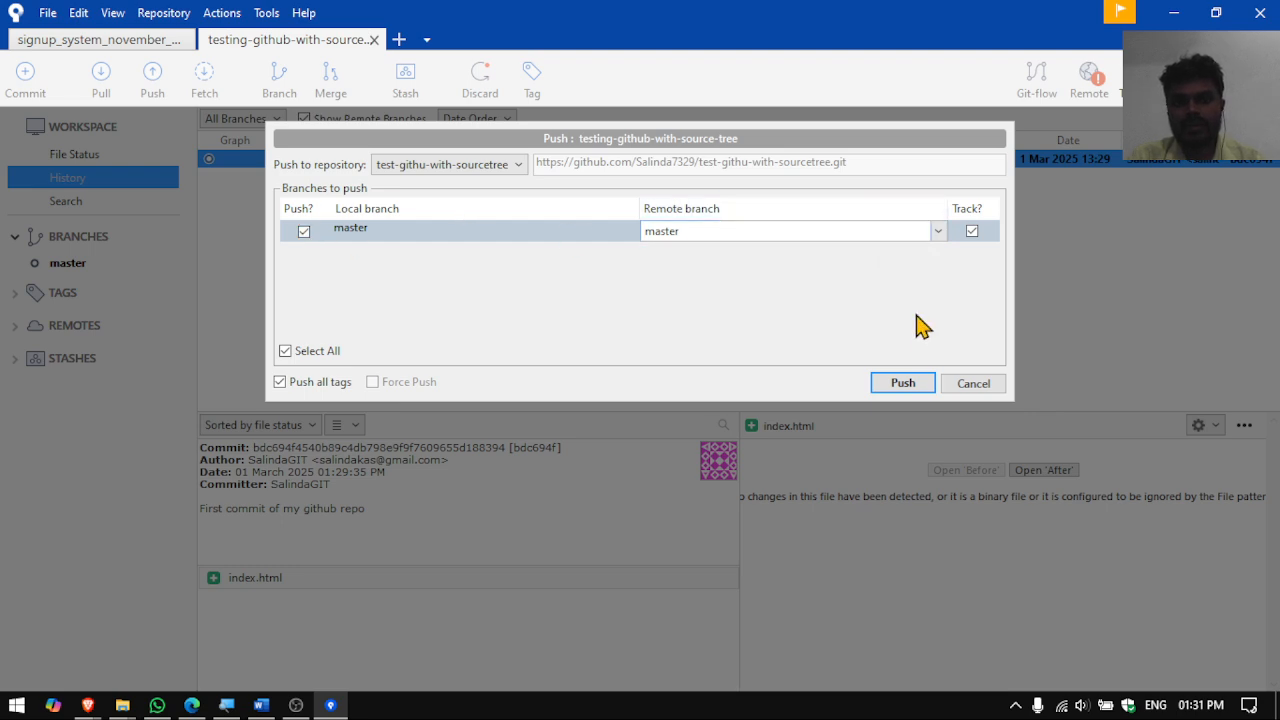
{"action": "left_click", "coordinate": [937, 234]}
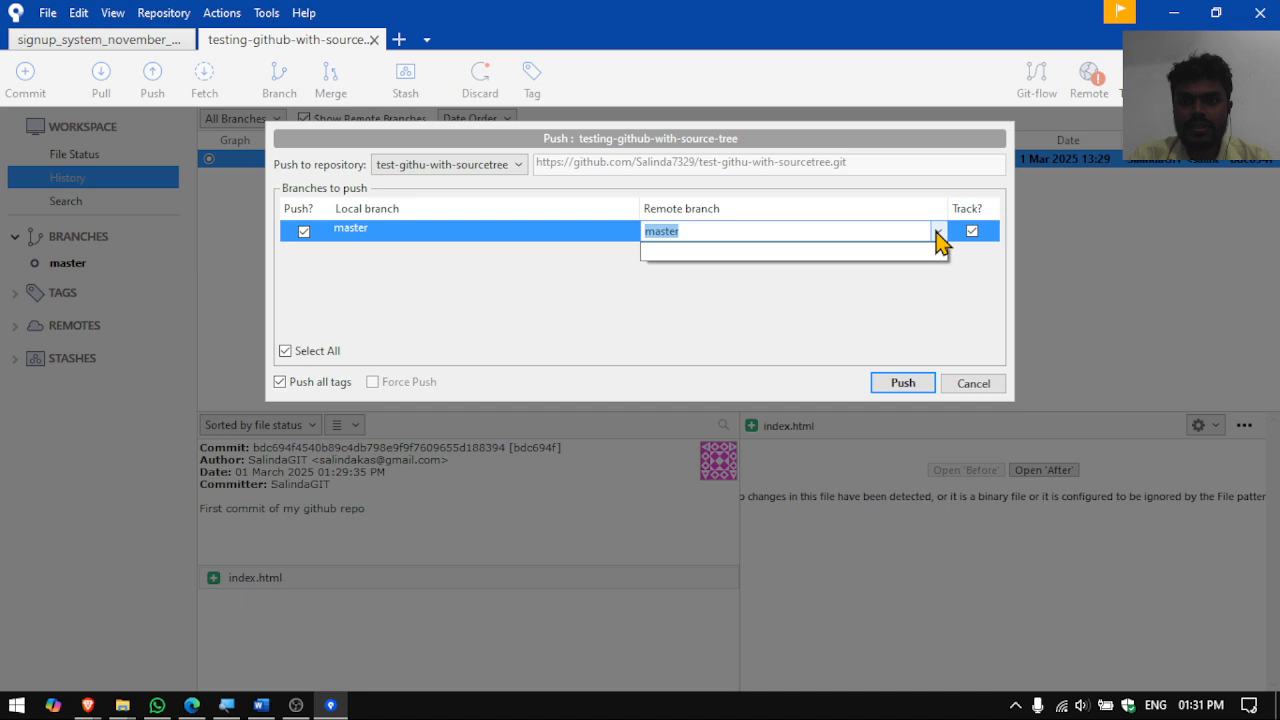
{"action": "left_click", "coordinate": [937, 236]}
{"action": "left_click", "coordinate": [905, 385]}
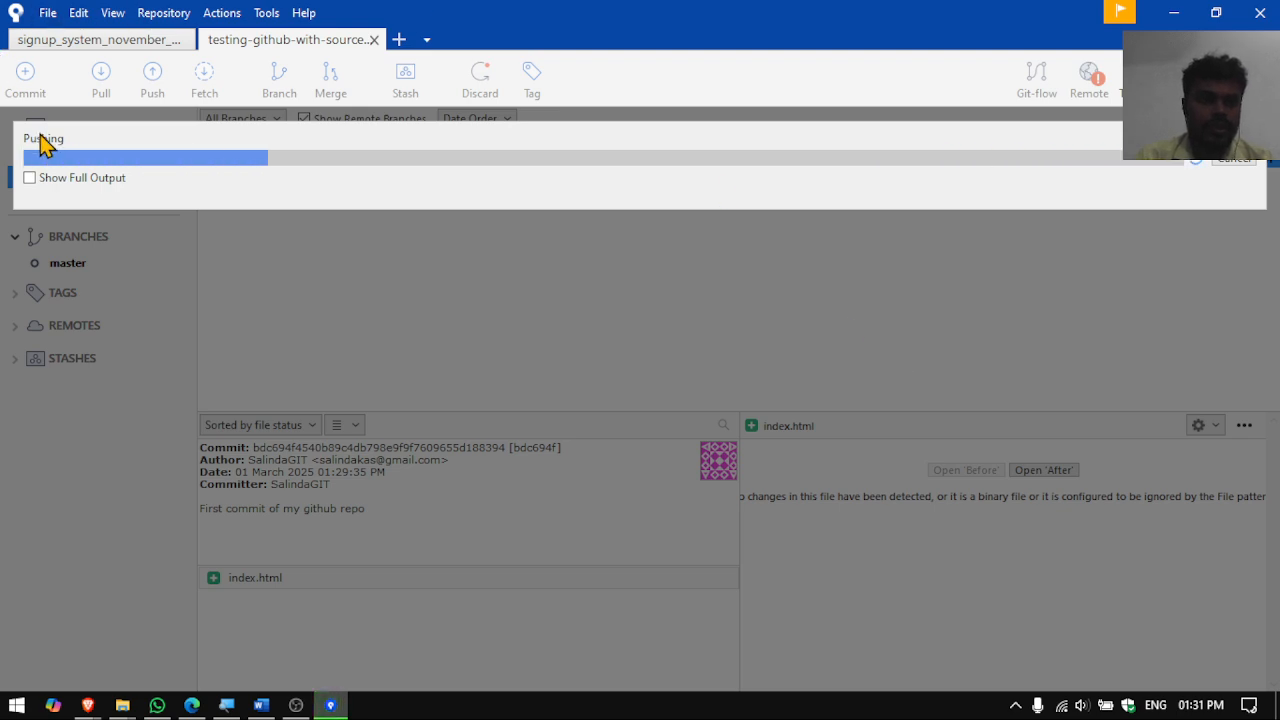
- Review the full push output, close it, and expand REMOTES in the sidebar
{"action": "left_click", "coordinate": [30, 178]}
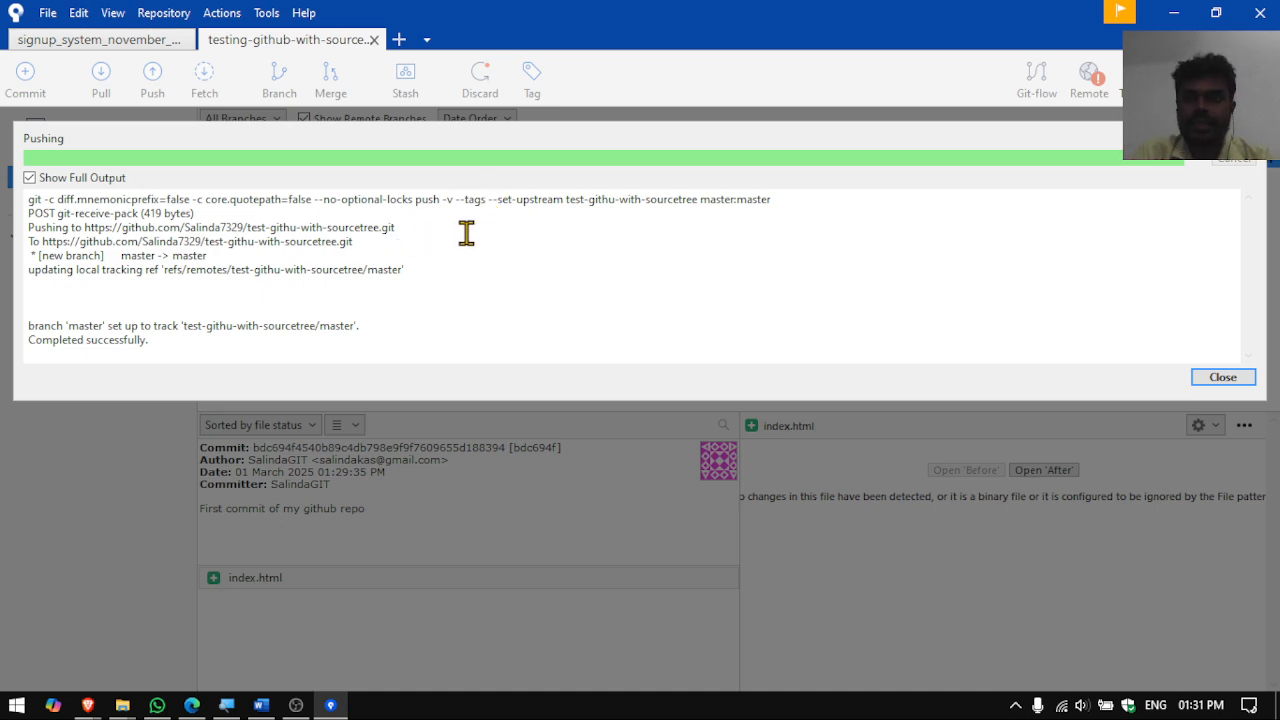
{"action": "left_click", "coordinate": [1223, 378]}
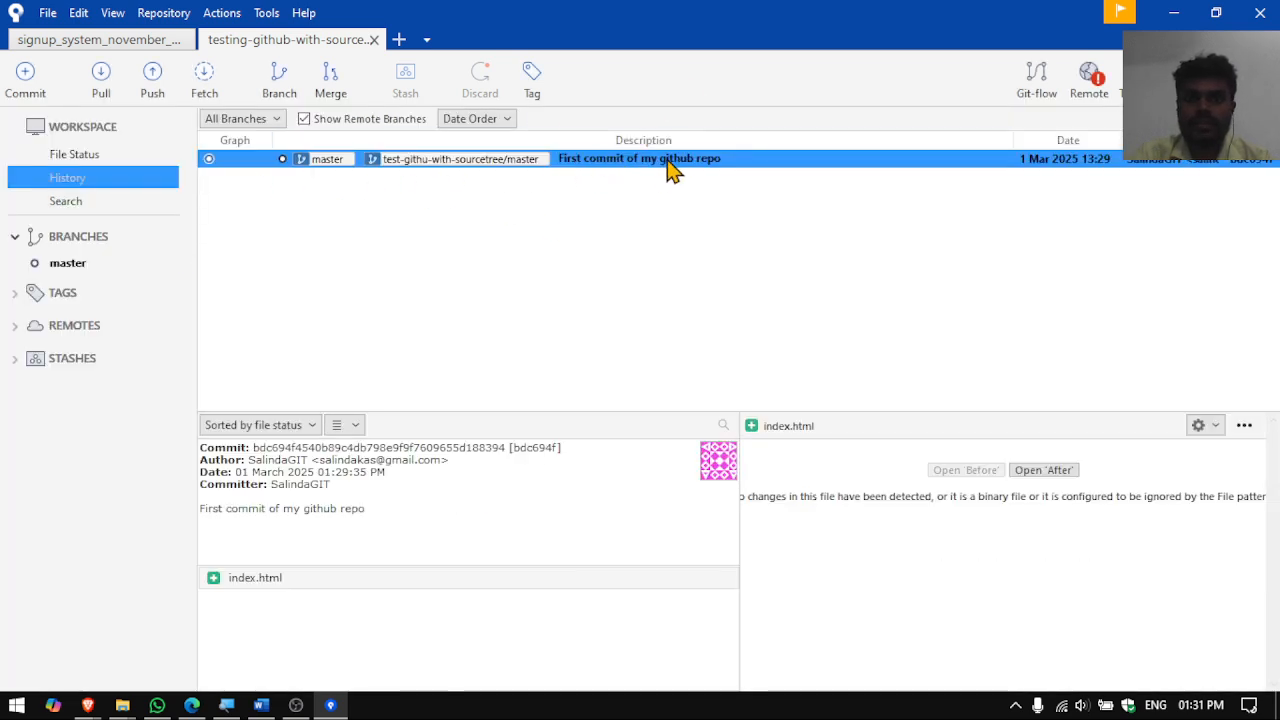
{"action": "left_click", "coordinate": [15, 327]}
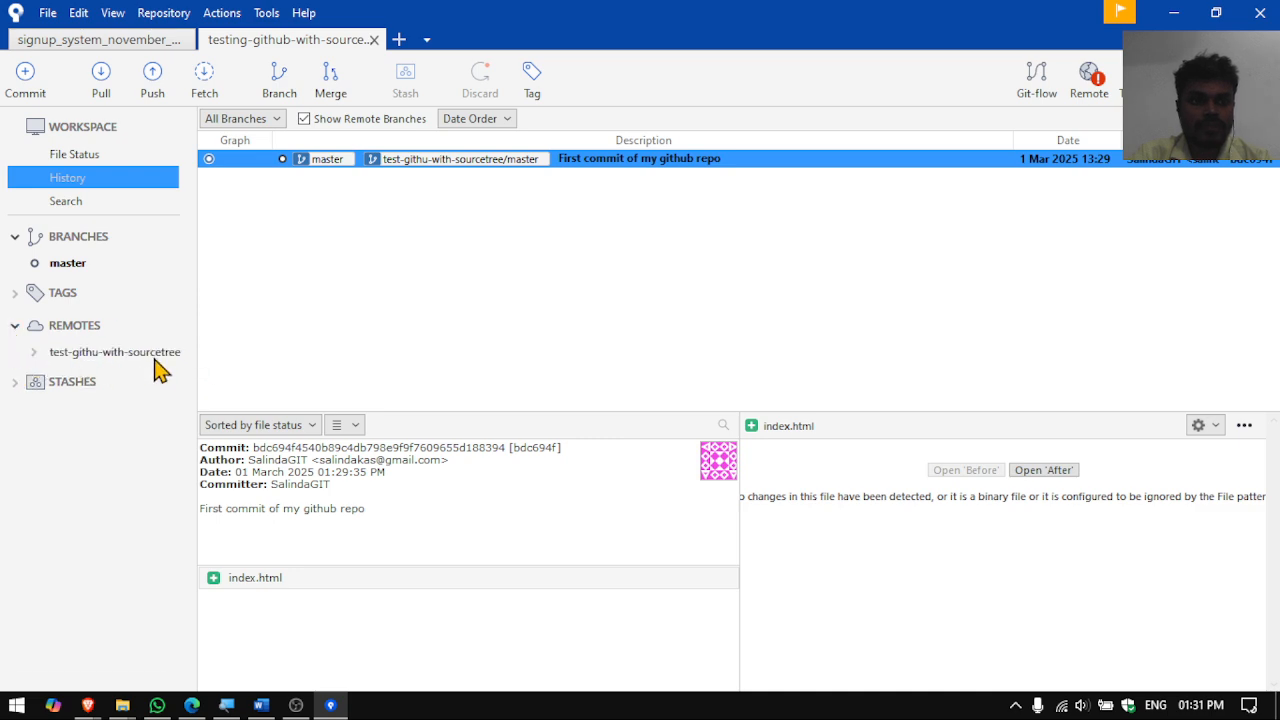
- Reload the GitHub repository to see the pushed commit, view index.html, then go back
{"action": "key", "text": "alt+Tab"}
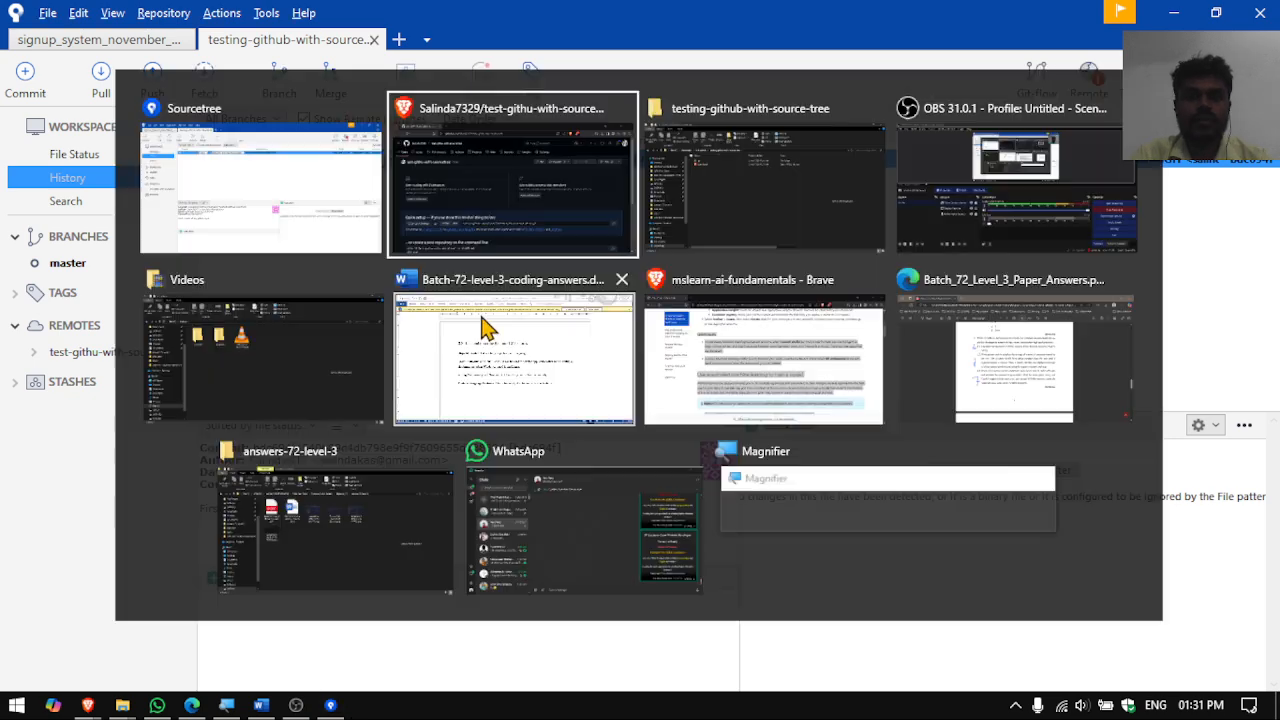
{"action": "left_click", "coordinate": [78, 58]}
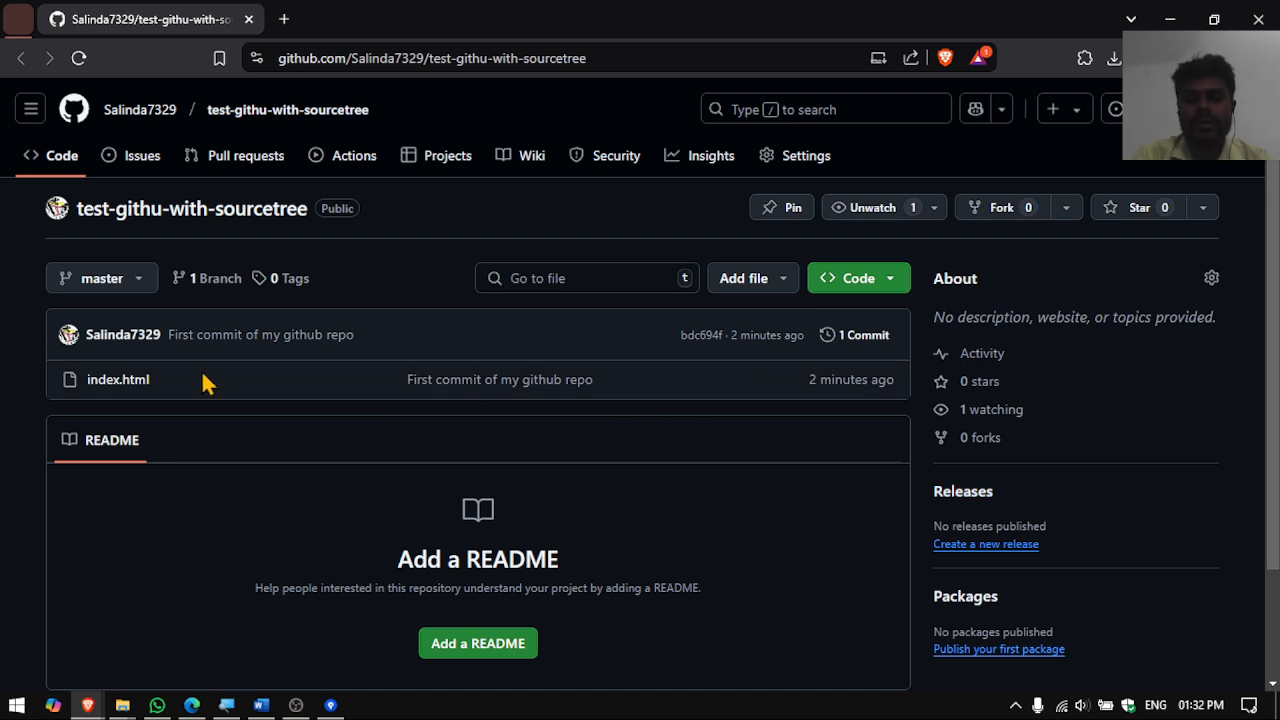
{"action": "left_click", "coordinate": [112, 390]}
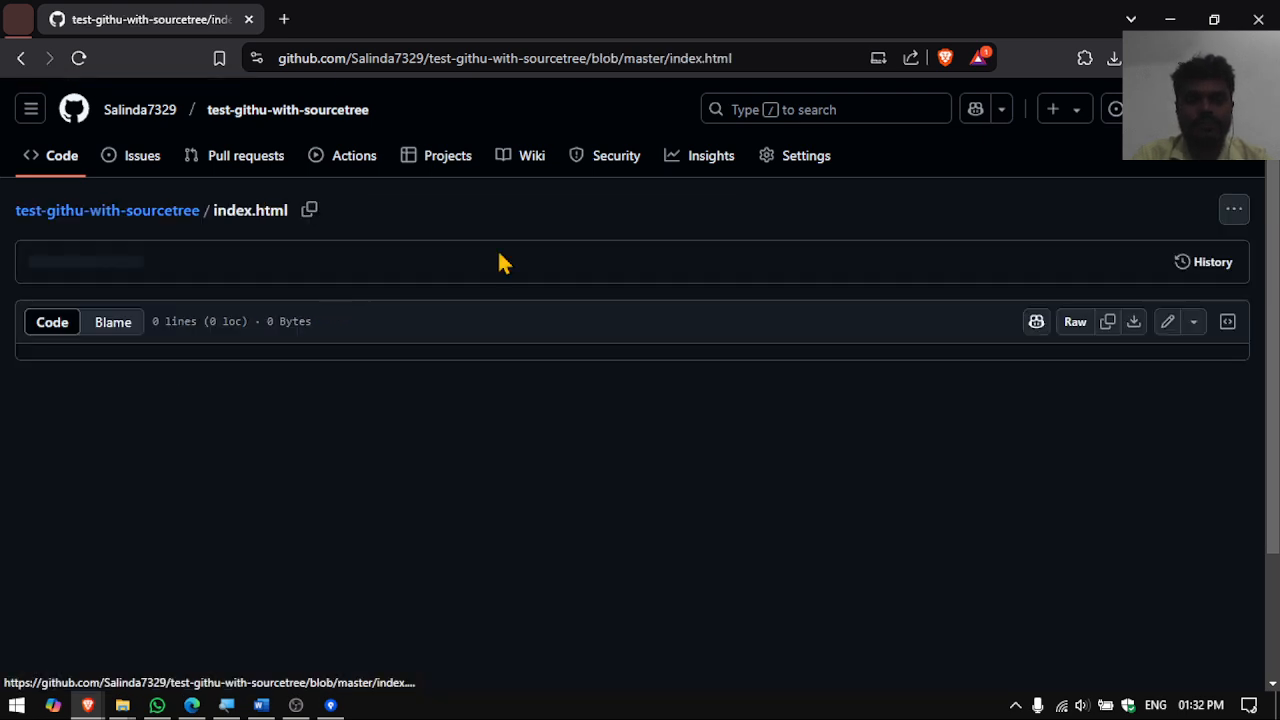
{"action": "left_click", "coordinate": [20, 58]}
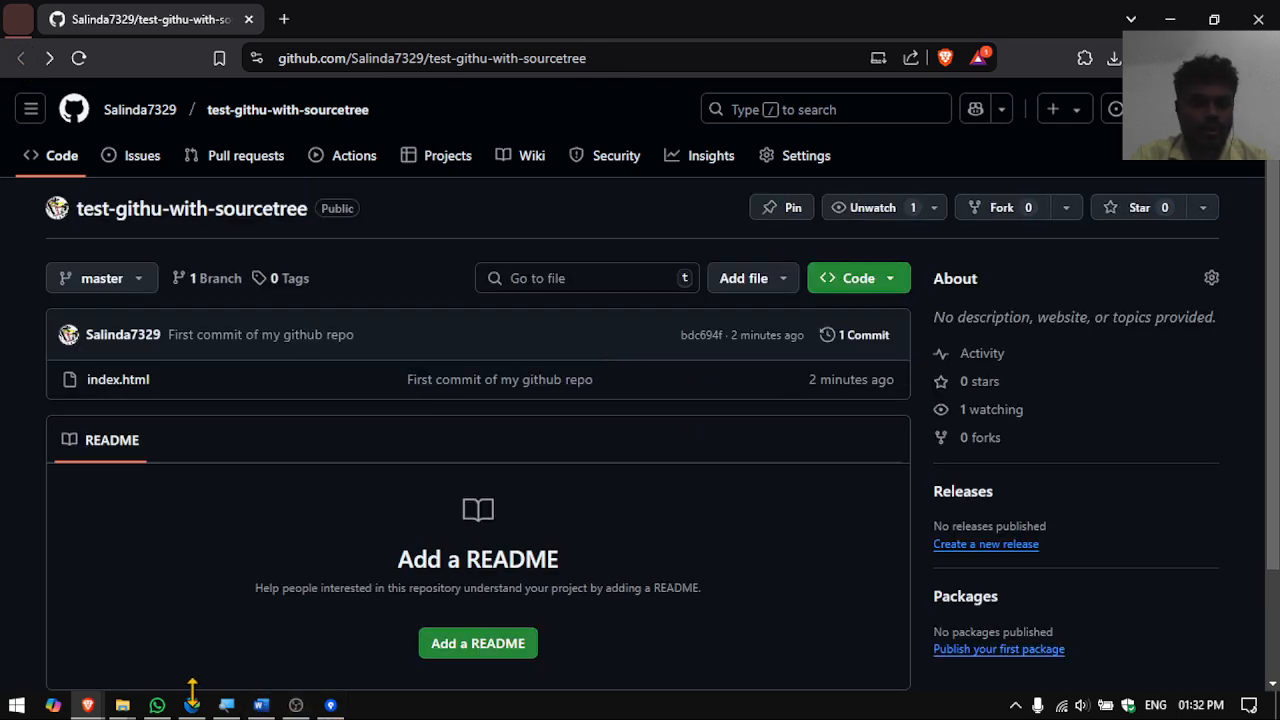
{"action": "left_click", "coordinate": [122, 705]}
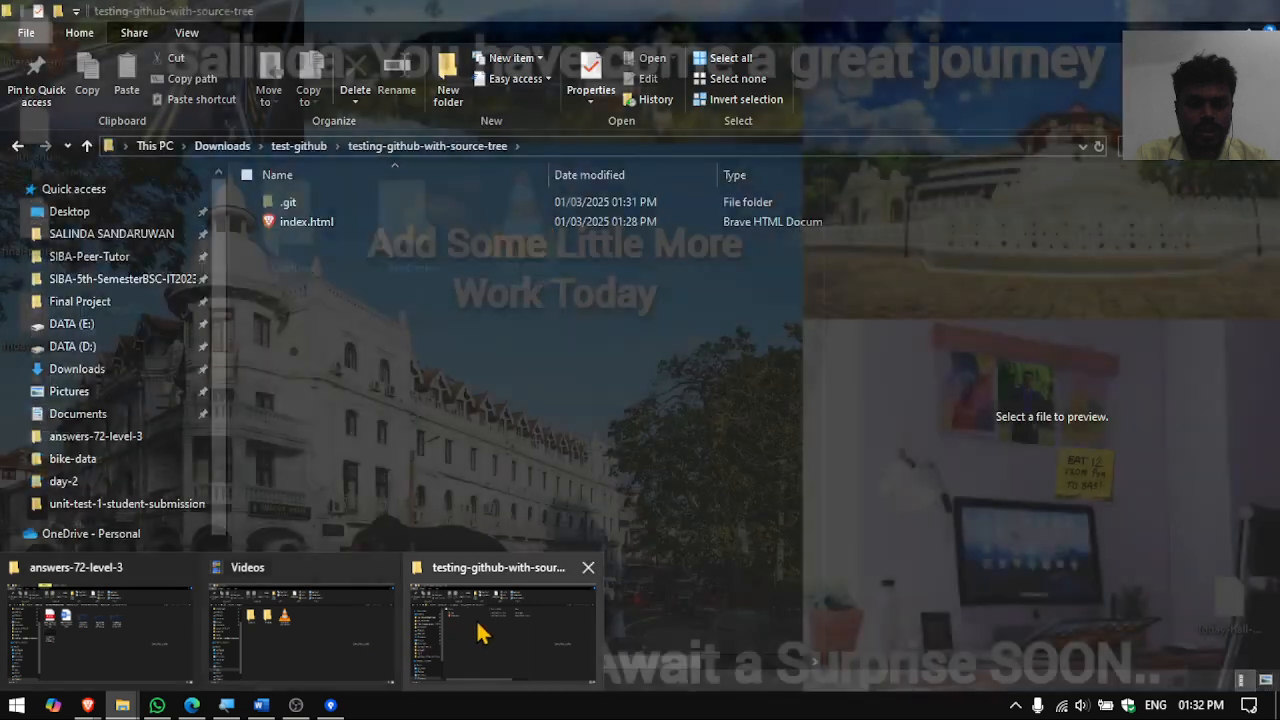
{"action": "left_click", "coordinate": [490, 634]}
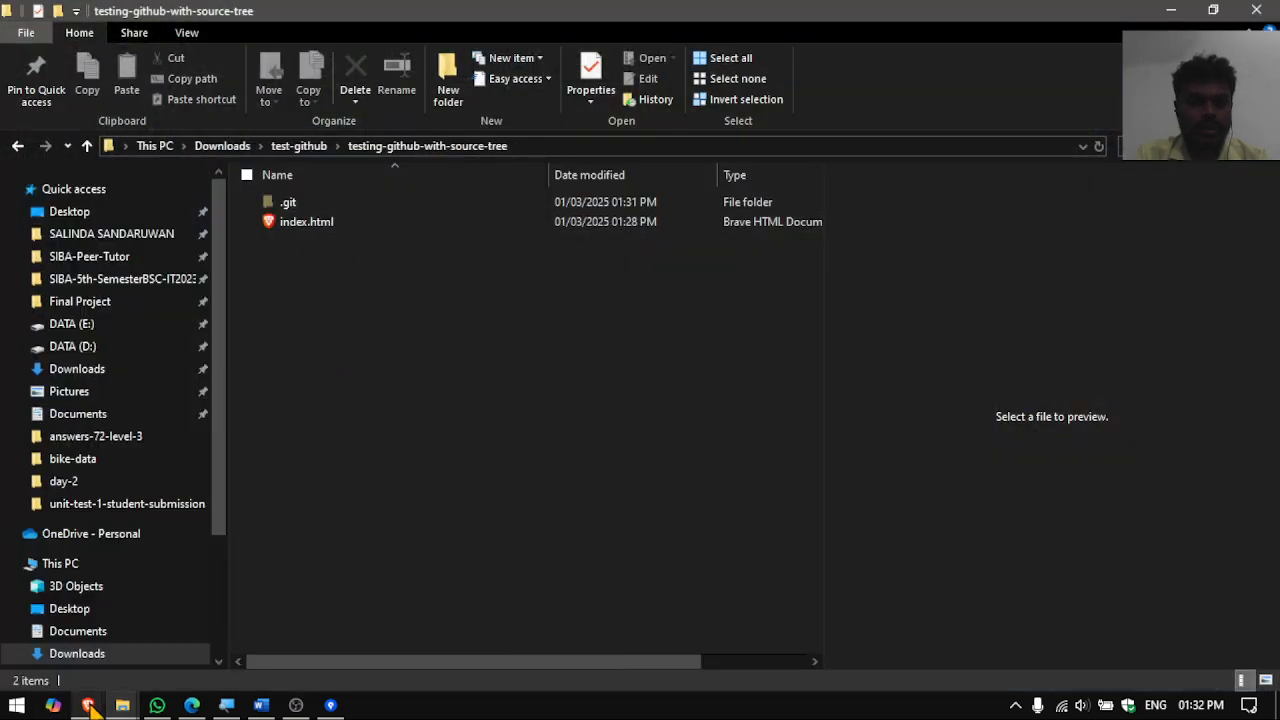
{"action": "mouse_move", "coordinate": [88, 705]}
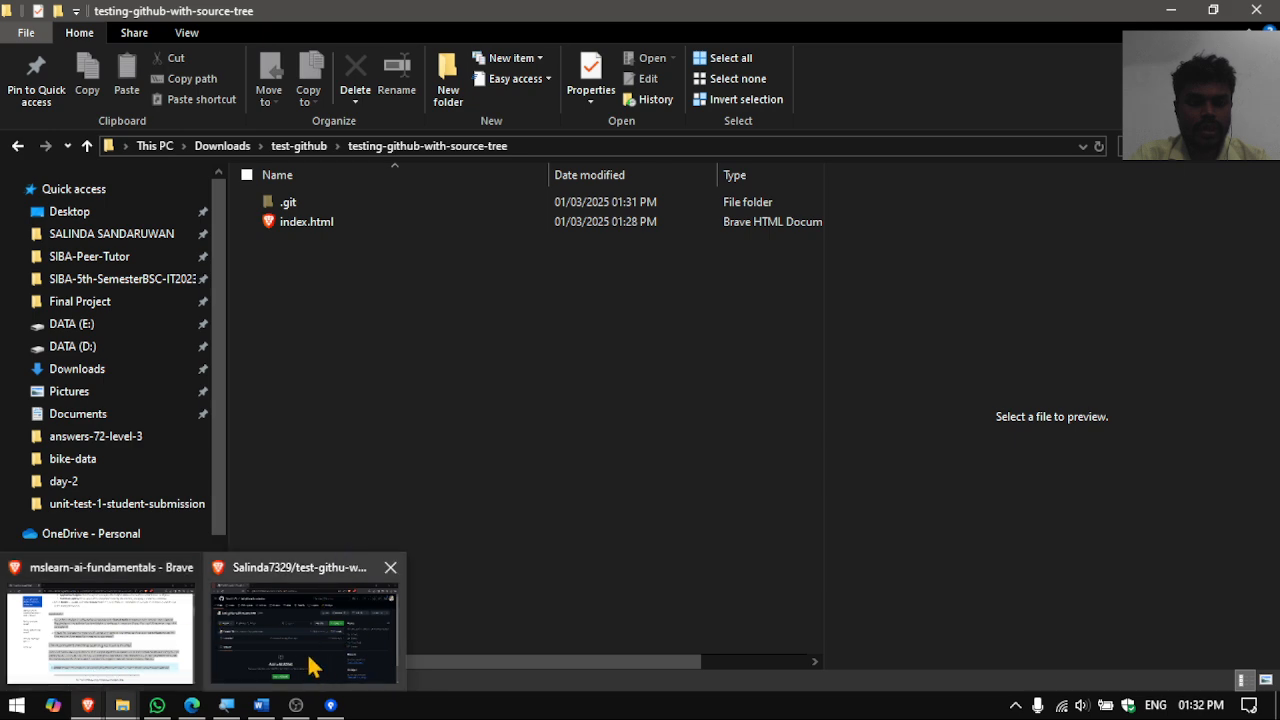
{"action": "left_click", "coordinate": [309, 224]}
{"action": "right_click", "coordinate": [313, 222]}
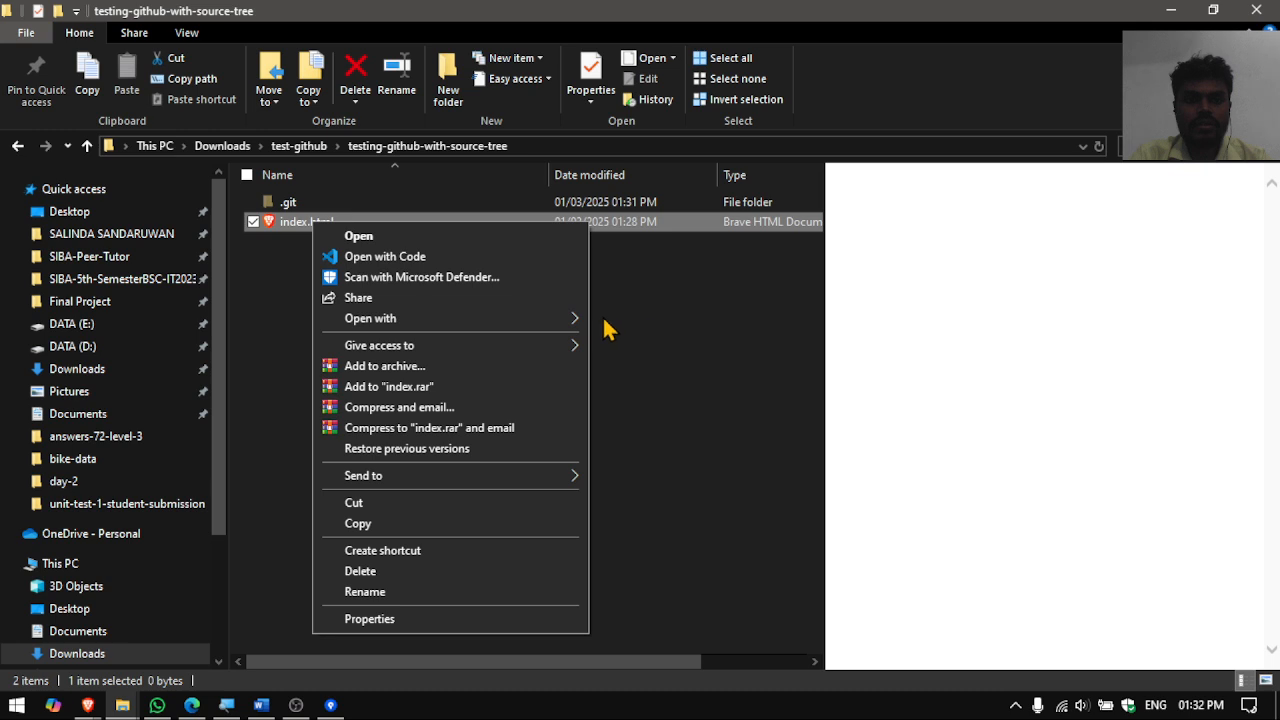
{"action": "left_click", "coordinate": [674, 430]}
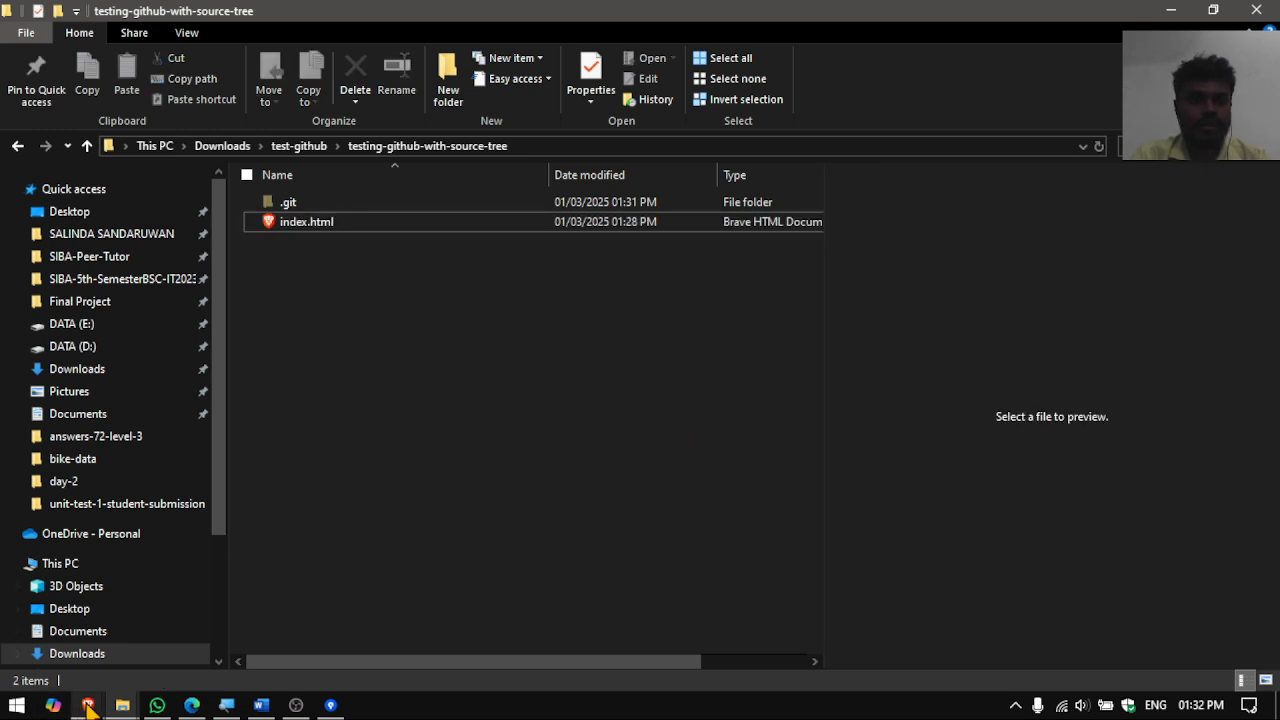
{"action": "mouse_move", "coordinate": [88, 708]}
{"action": "left_click", "coordinate": [310, 623]}
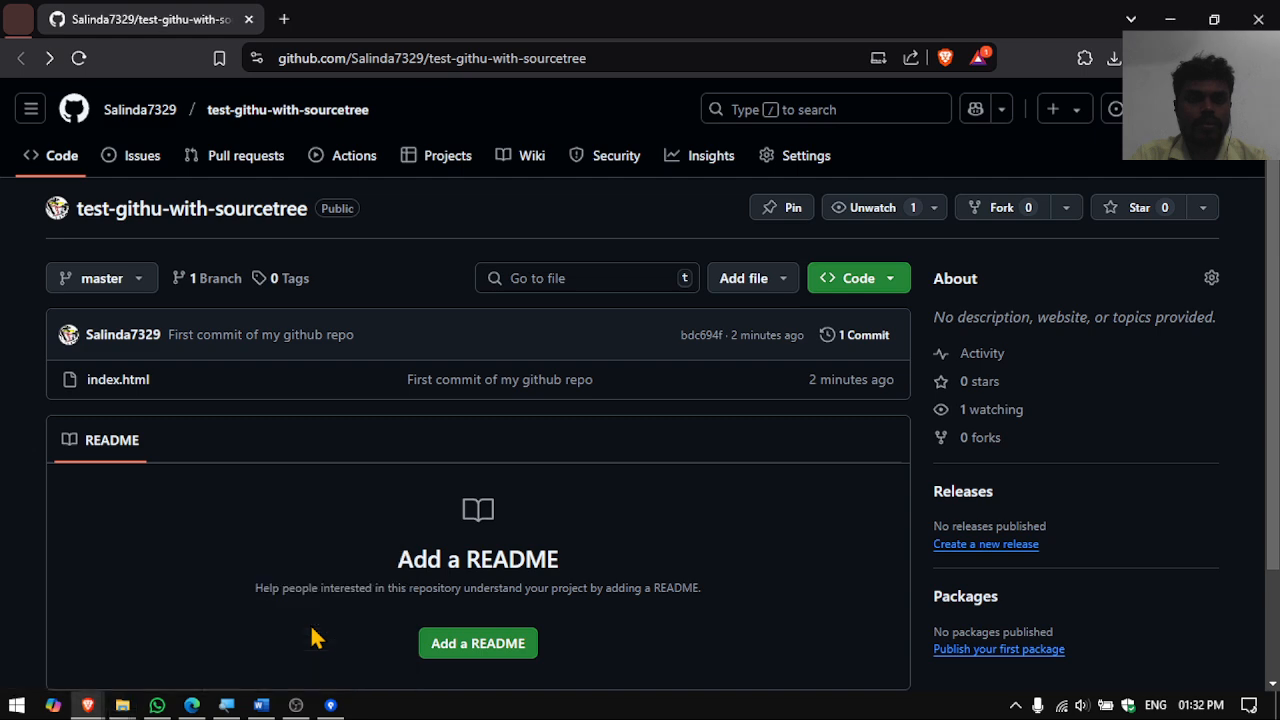
- Load claude.ai in a new browser tab
{"action": "left_click", "coordinate": [284, 19]}
{"action": "type", "text": "chat"}
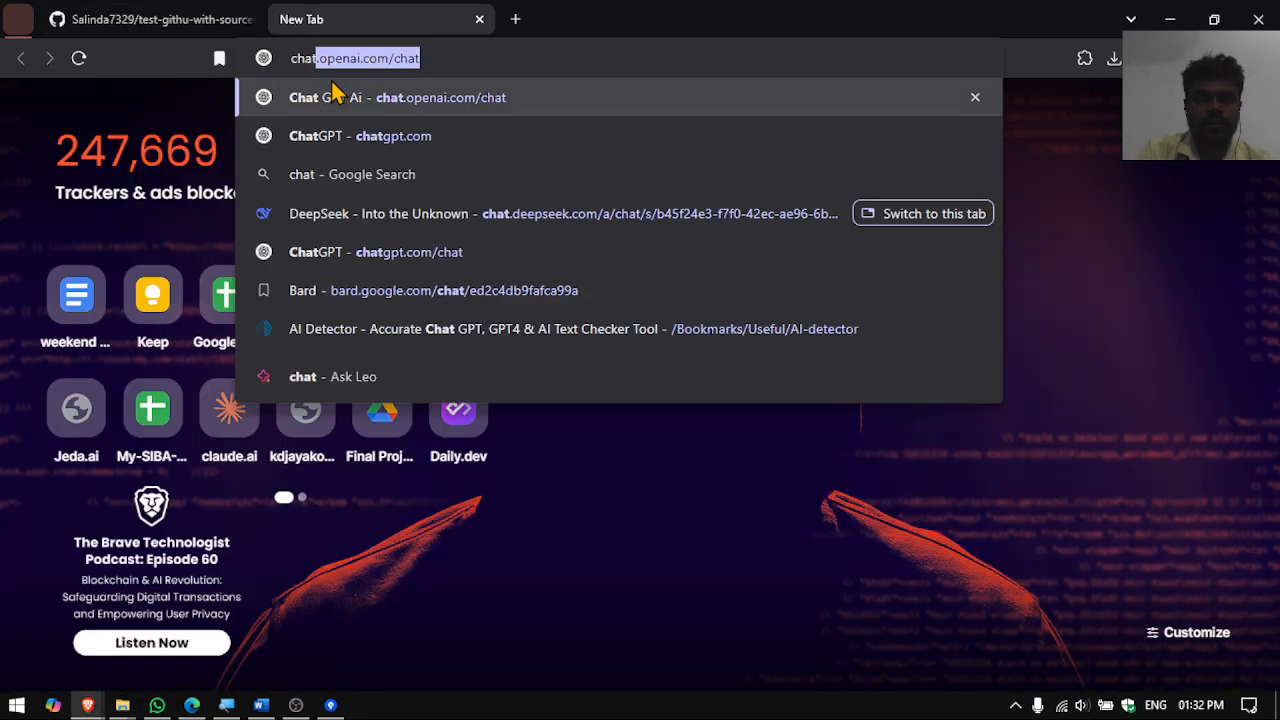
{"action": "key", "text": "BackSpace"}
{"action": "key", "text": "BackSpace"}
{"action": "key", "text": "BackSpace"}
{"action": "key", "text": "BackSpace"}
{"action": "key", "text": "BackSpace"}
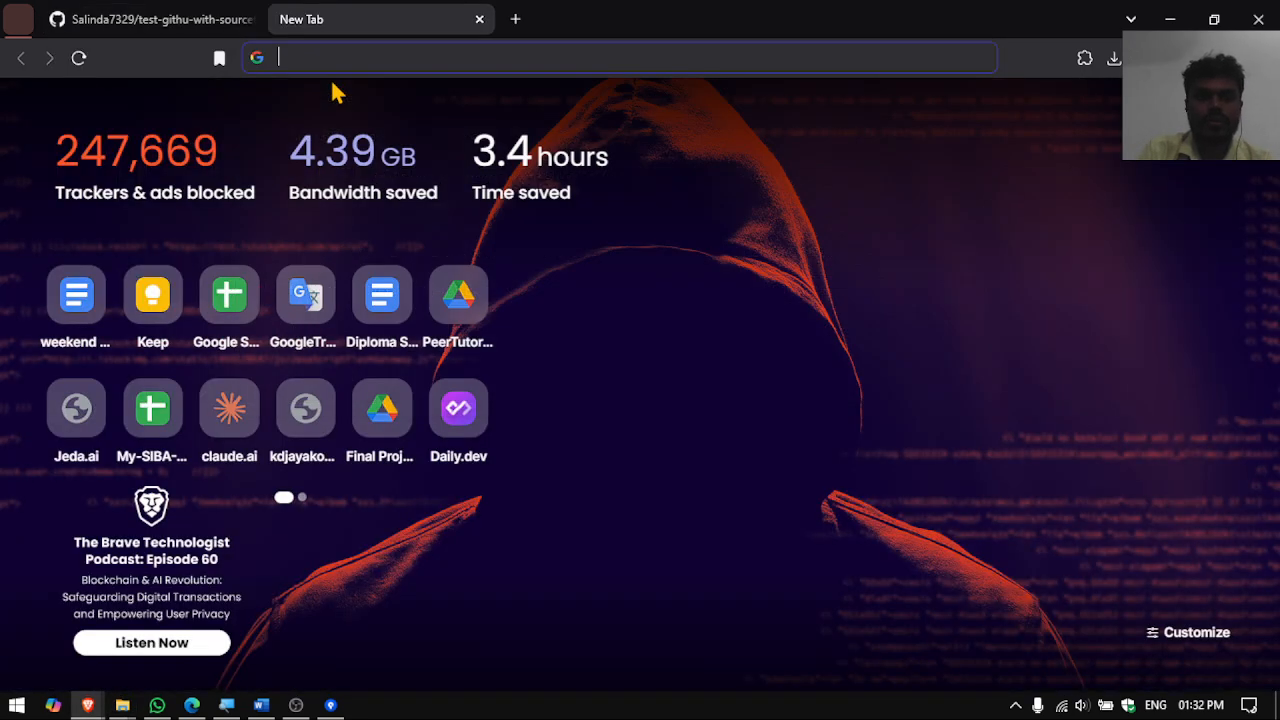
{"action": "type", "text": "claude.ai"}
{"action": "key", "text": "Return"}
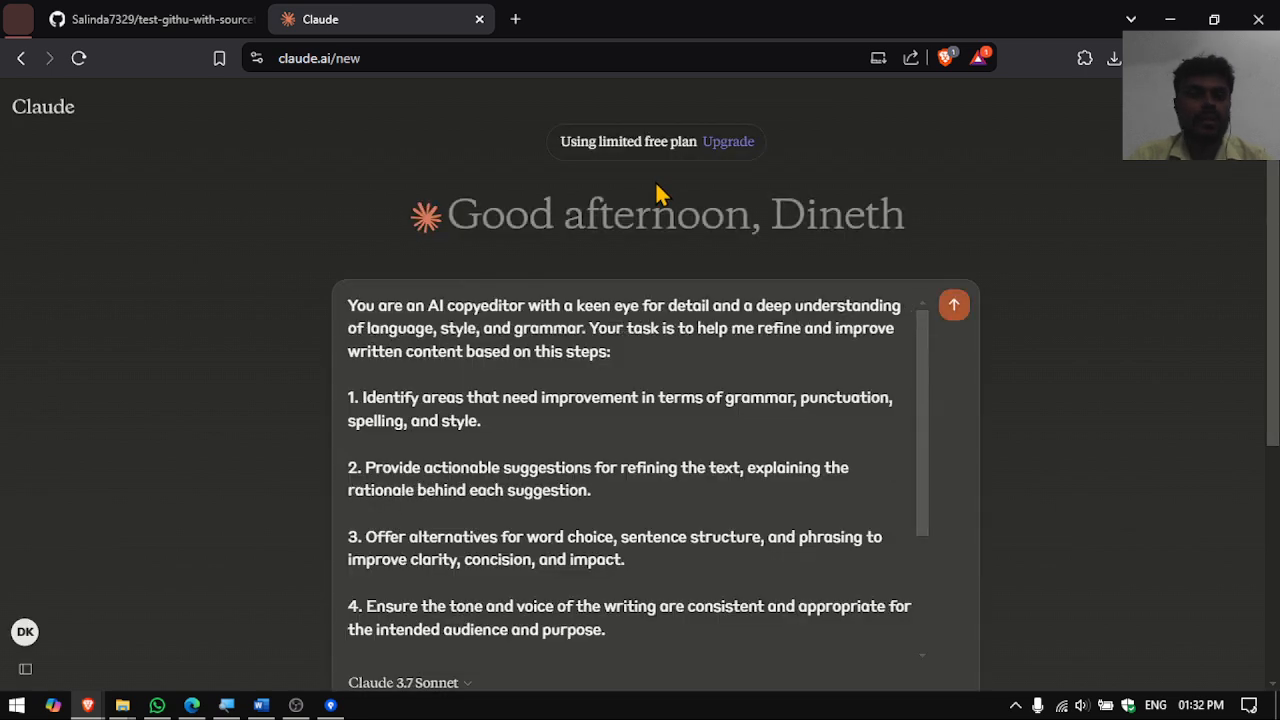
- Clear the old prompt and attachment, then ask Claude for a single-page HTML todo app
{"action": "key", "text": "ctrl+a"}
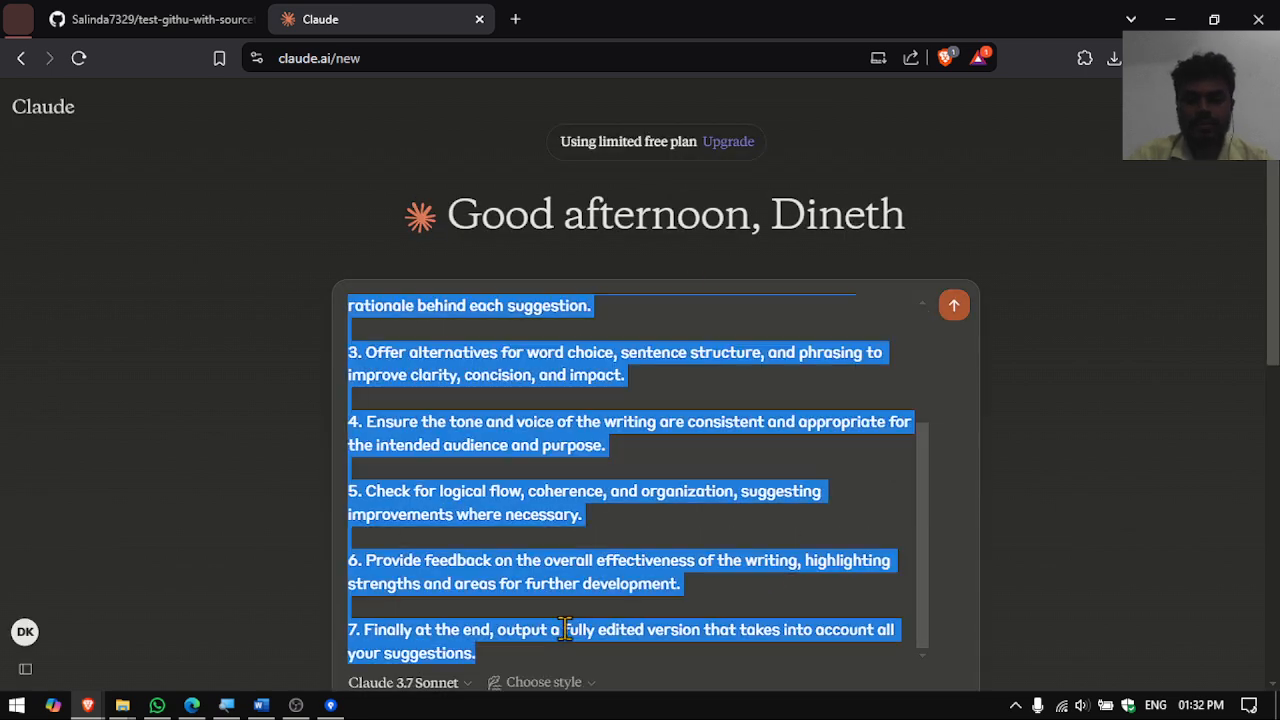
{"action": "key", "text": "ctrl+x"}
{"action": "key", "text": "ctrl+v"}
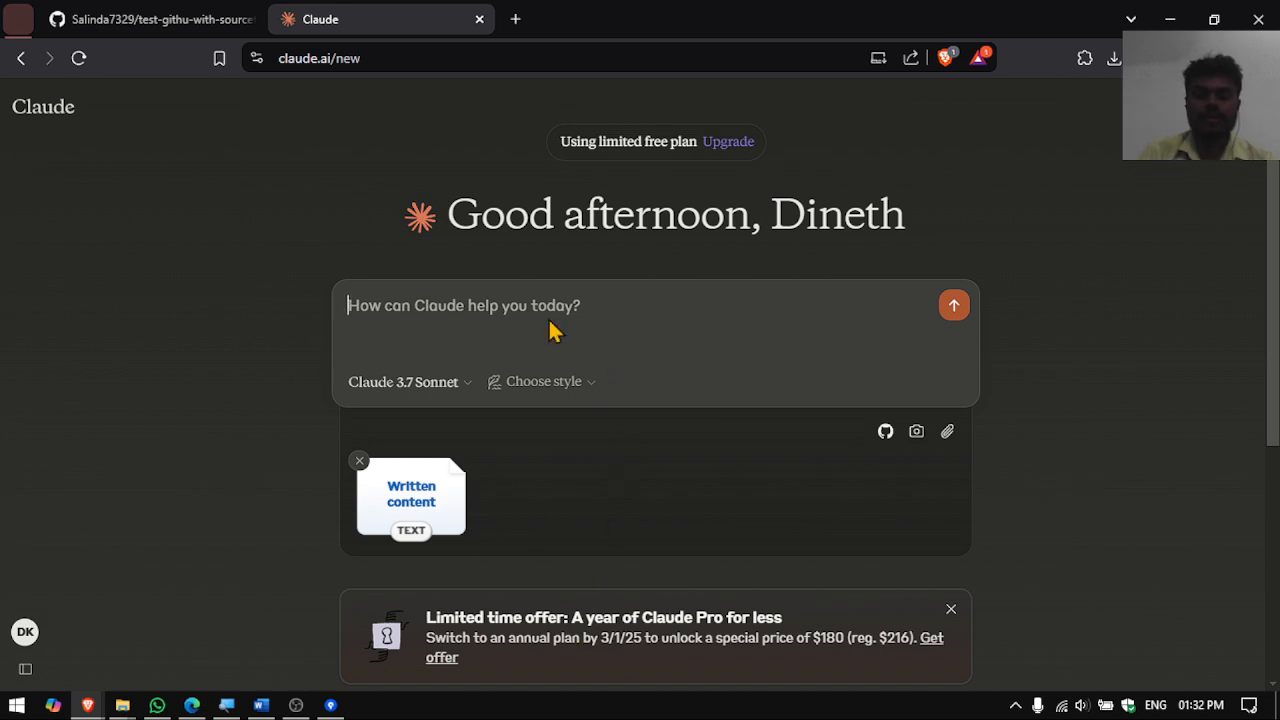
{"action": "left_click", "coordinate": [359, 461]}
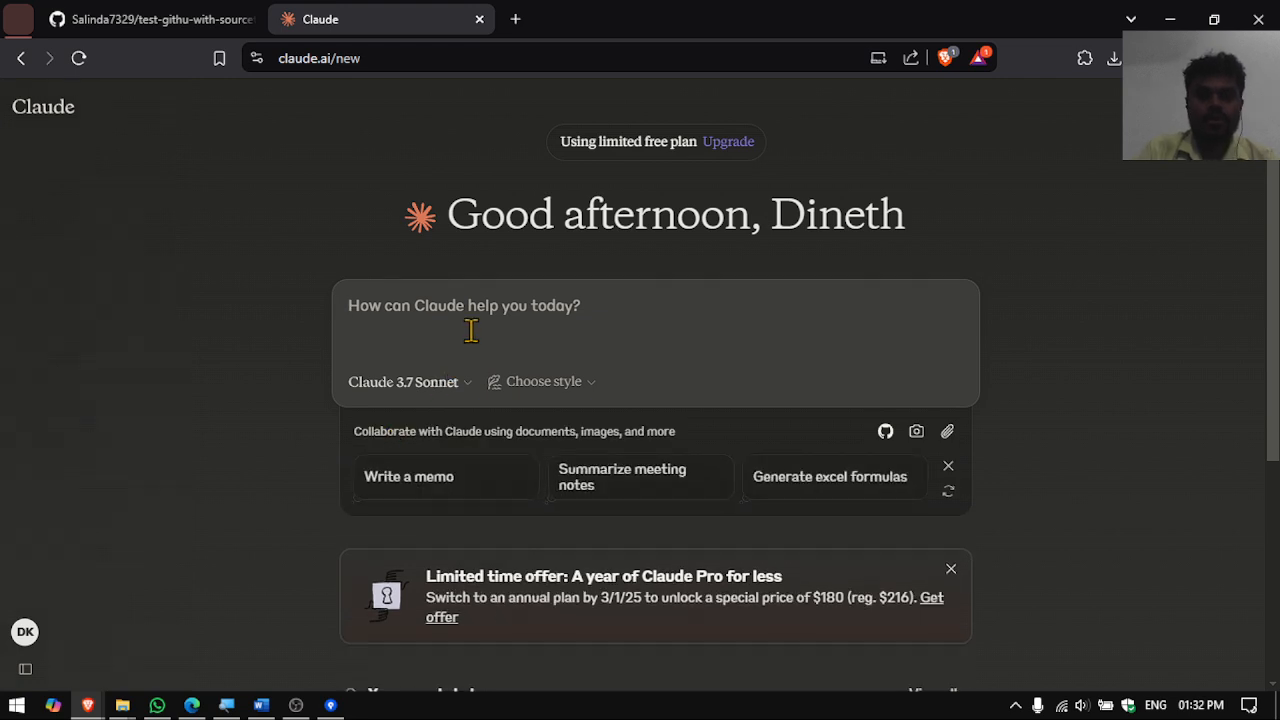
{"action": "type", "text": "Please create a single page html application for a simple todo list."}
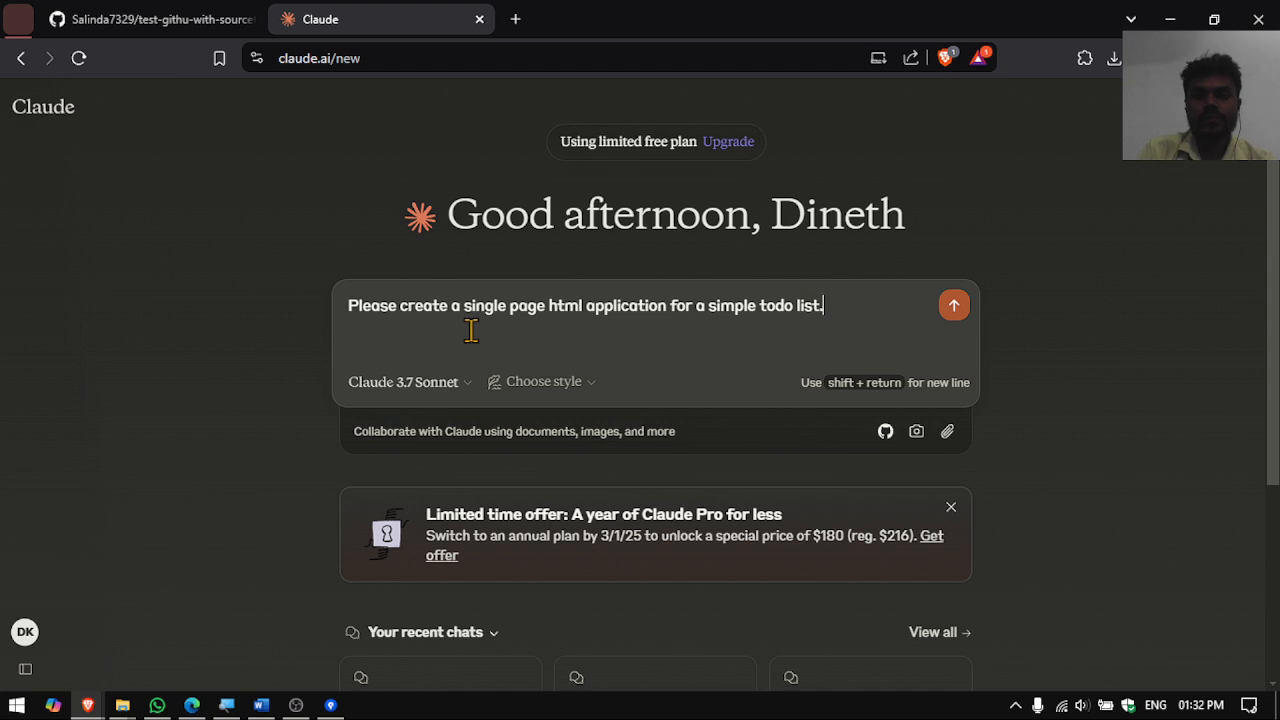
{"action": "key", "text": "Return"}
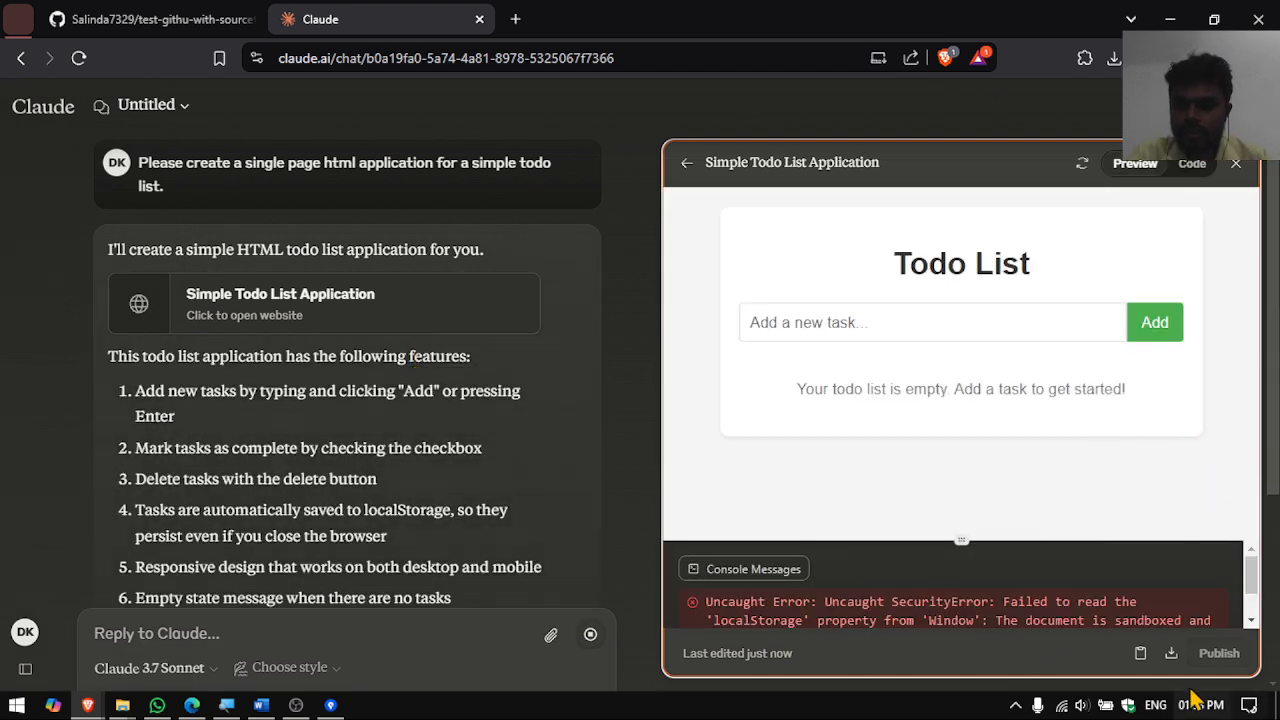
- Copy the generated todo app's full source code from the Code view
{"action": "left_click", "coordinate": [1193, 166]}
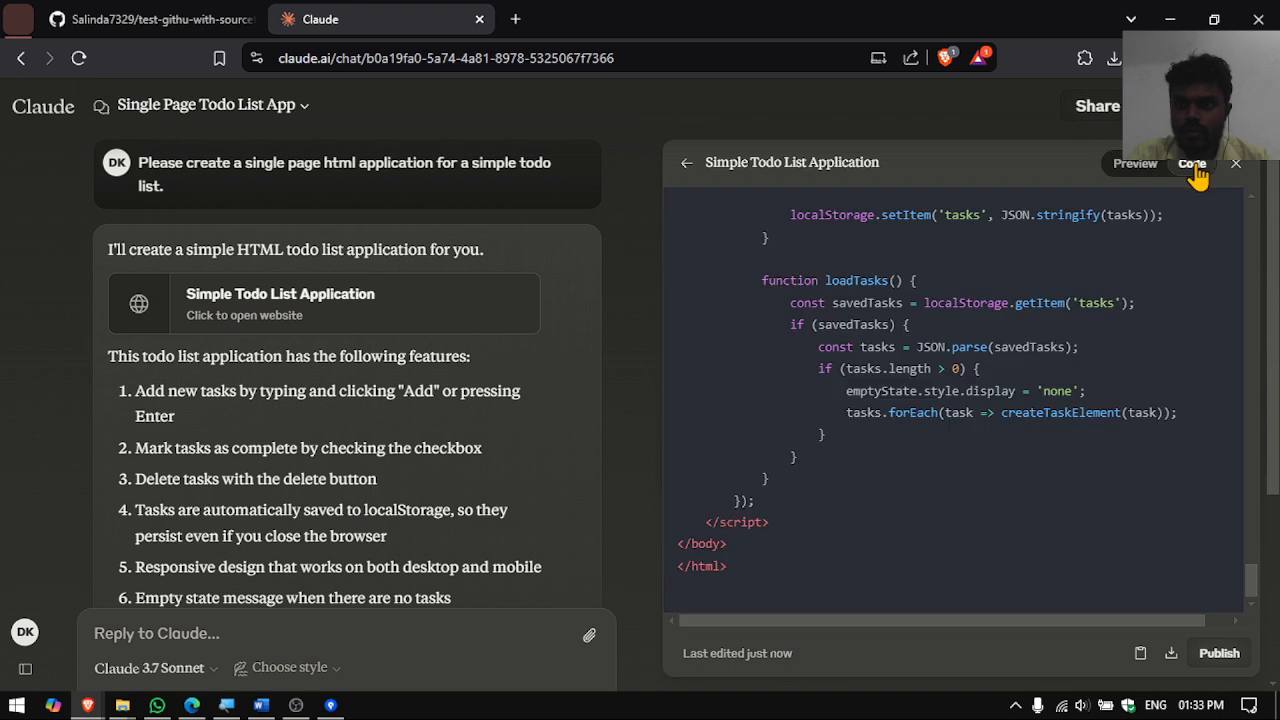
{"action": "left_click", "coordinate": [1140, 653]}
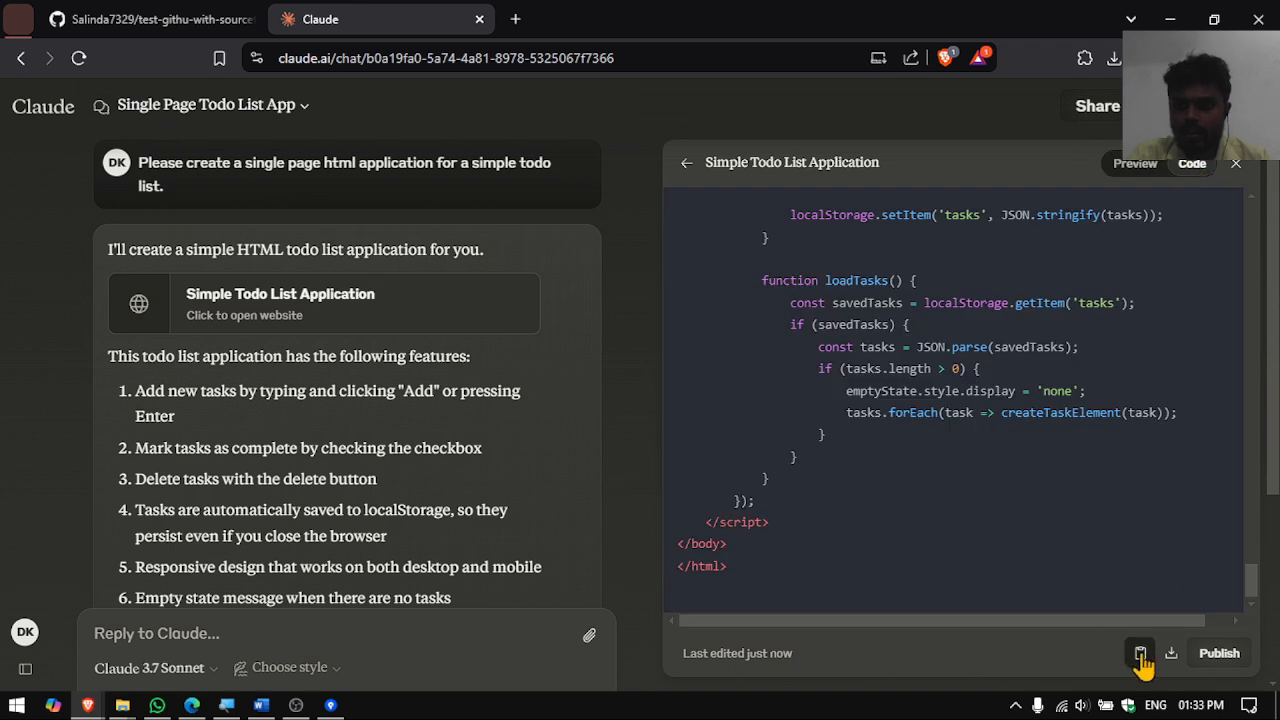
{"action": "key", "text": "alt+Tab"}
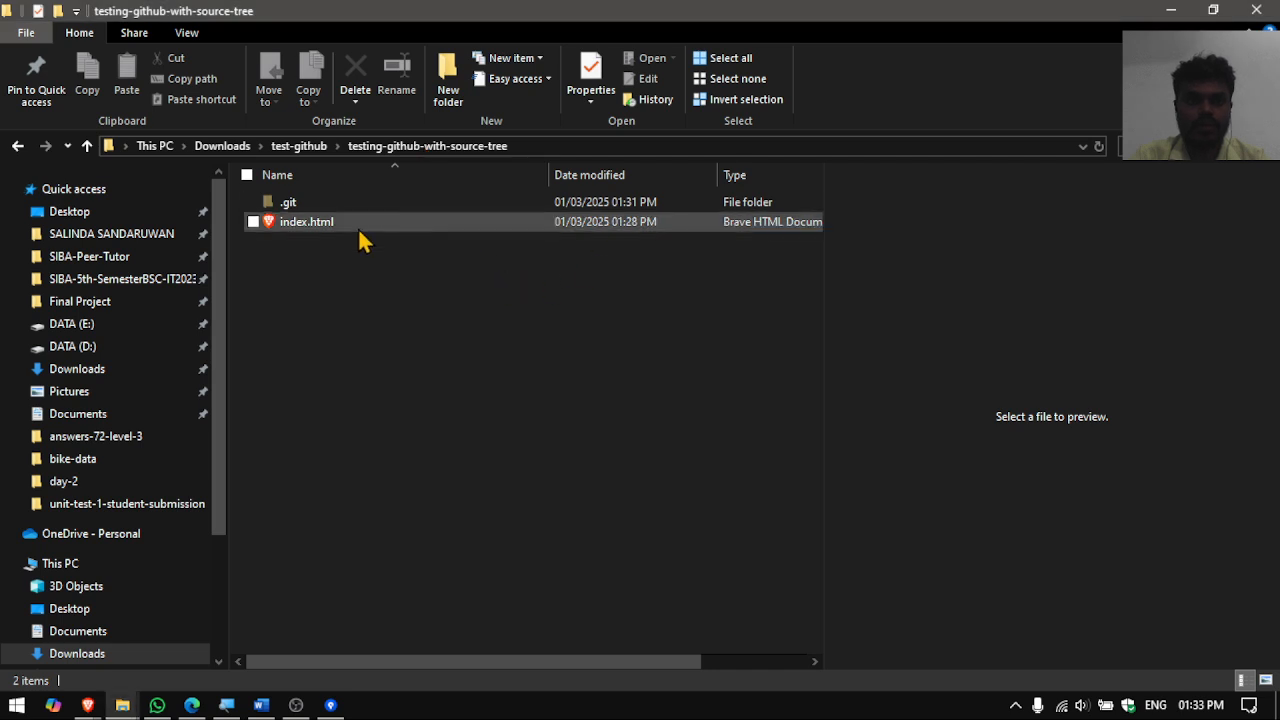
- Open index.html in Notepad, paste the generated todo app code, and save it
{"action": "right_click", "coordinate": [358, 227]}
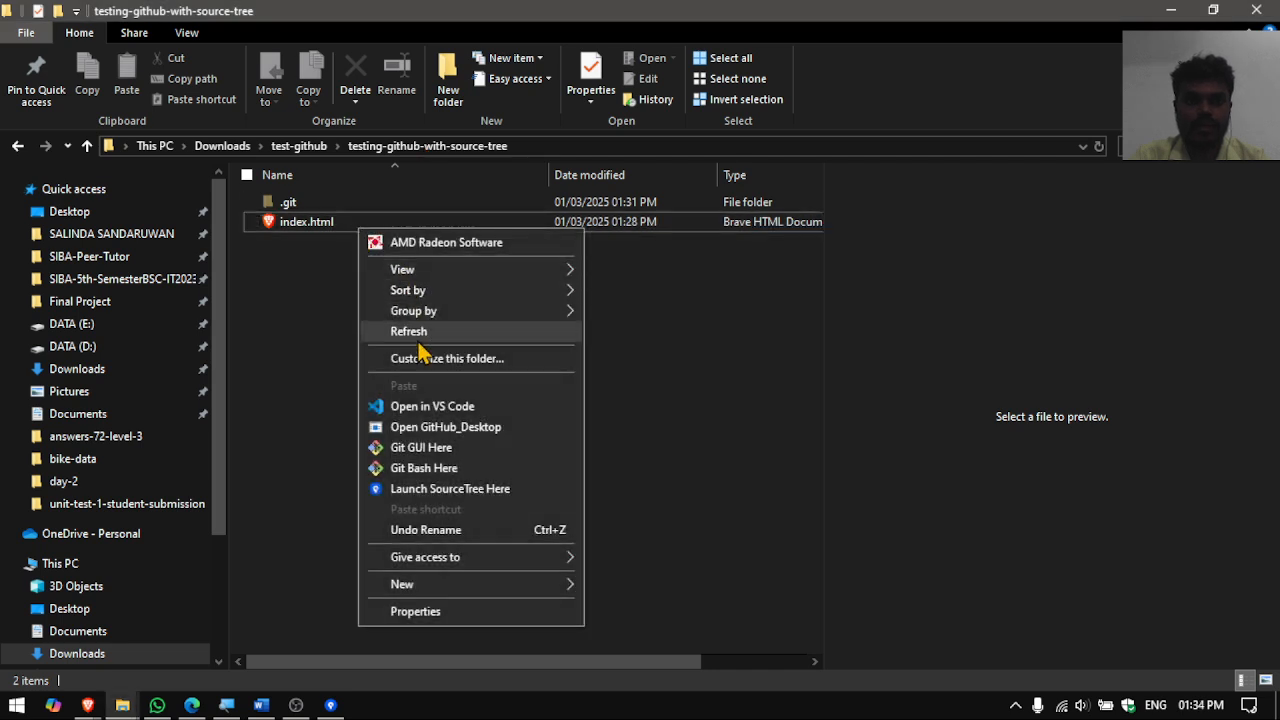
{"action": "left_click", "coordinate": [327, 360]}
{"action": "right_click", "coordinate": [340, 228]}
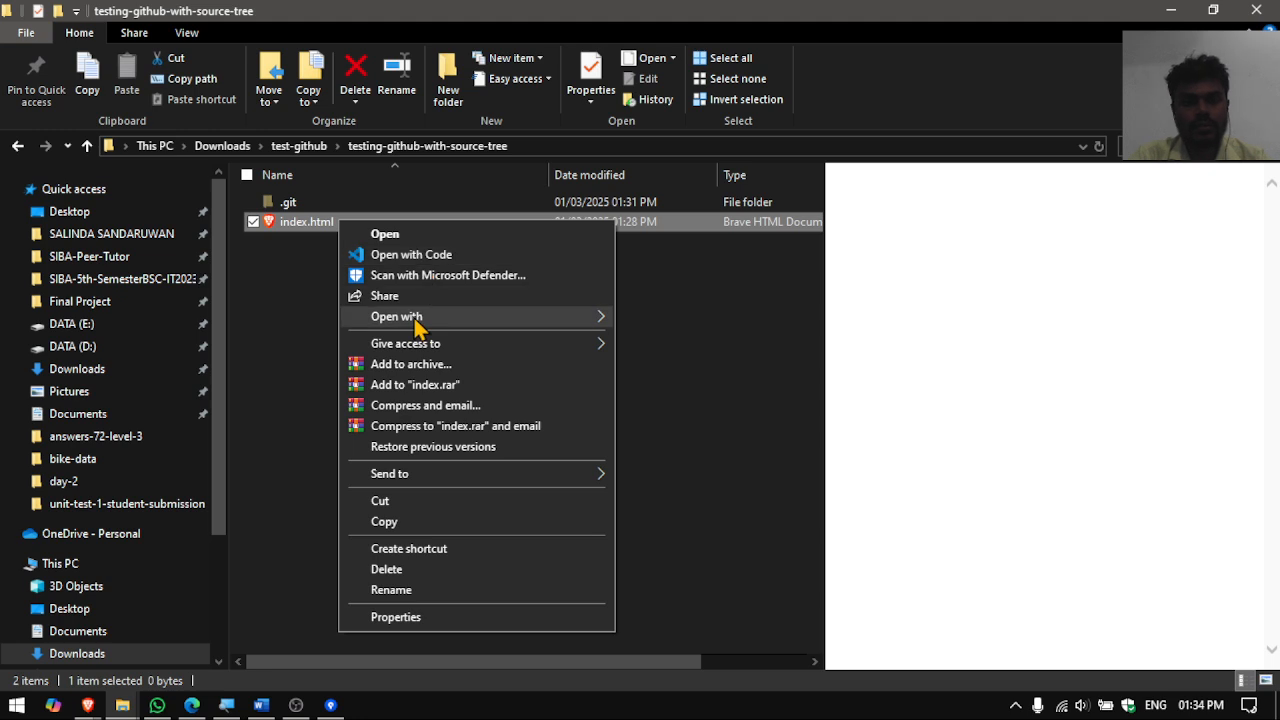
{"action": "mouse_move", "coordinate": [598, 325]}
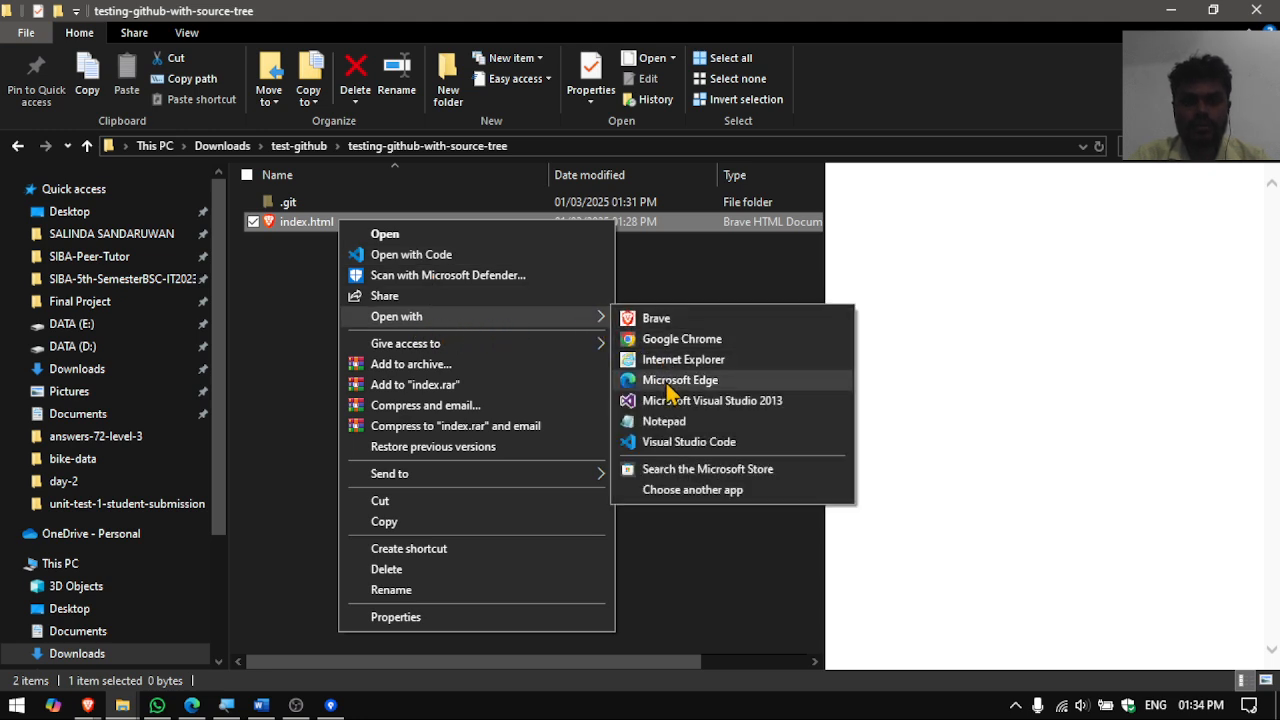
{"action": "left_click", "coordinate": [664, 421]}
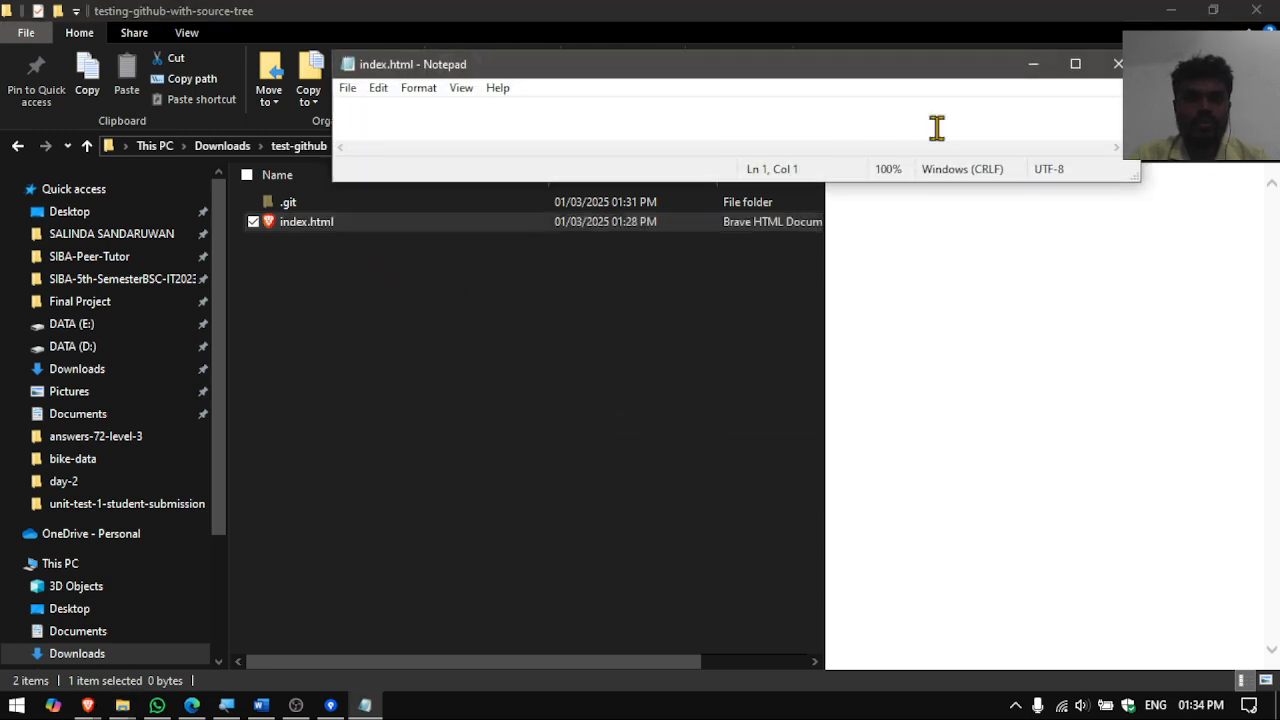
{"action": "left_click", "coordinate": [1075, 63]}
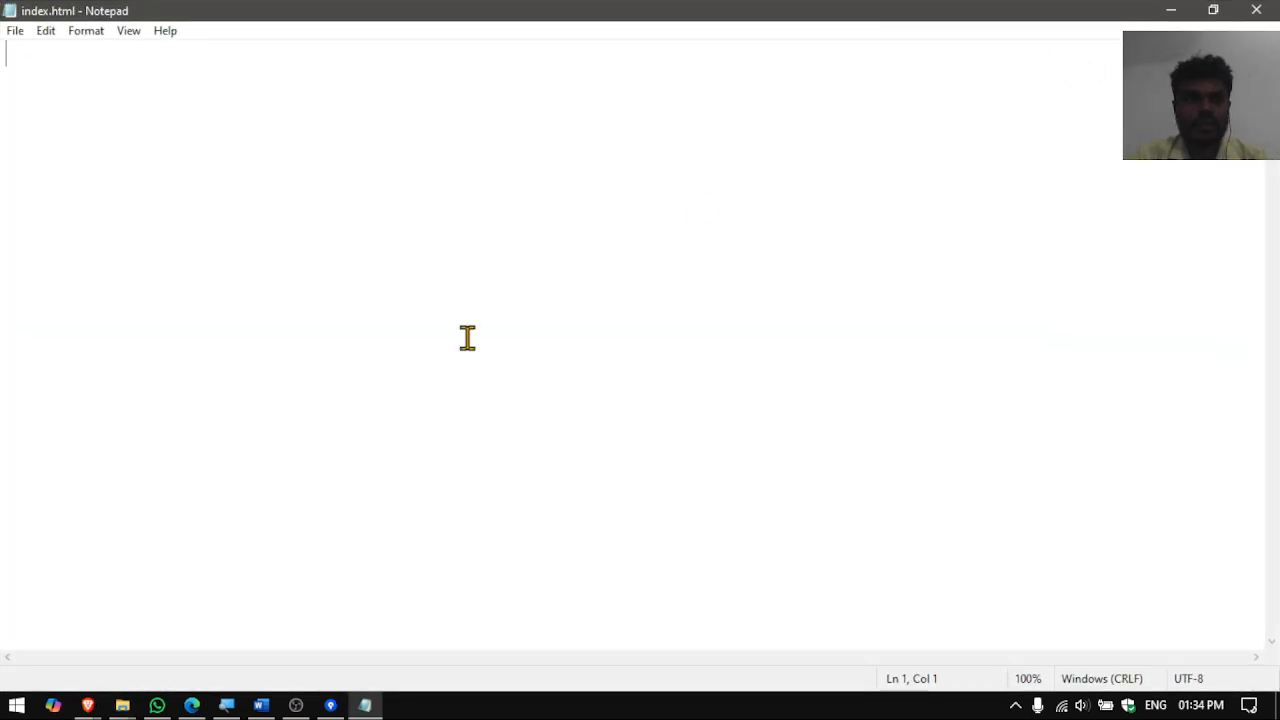
{"action": "key", "text": "ctrl+v"}
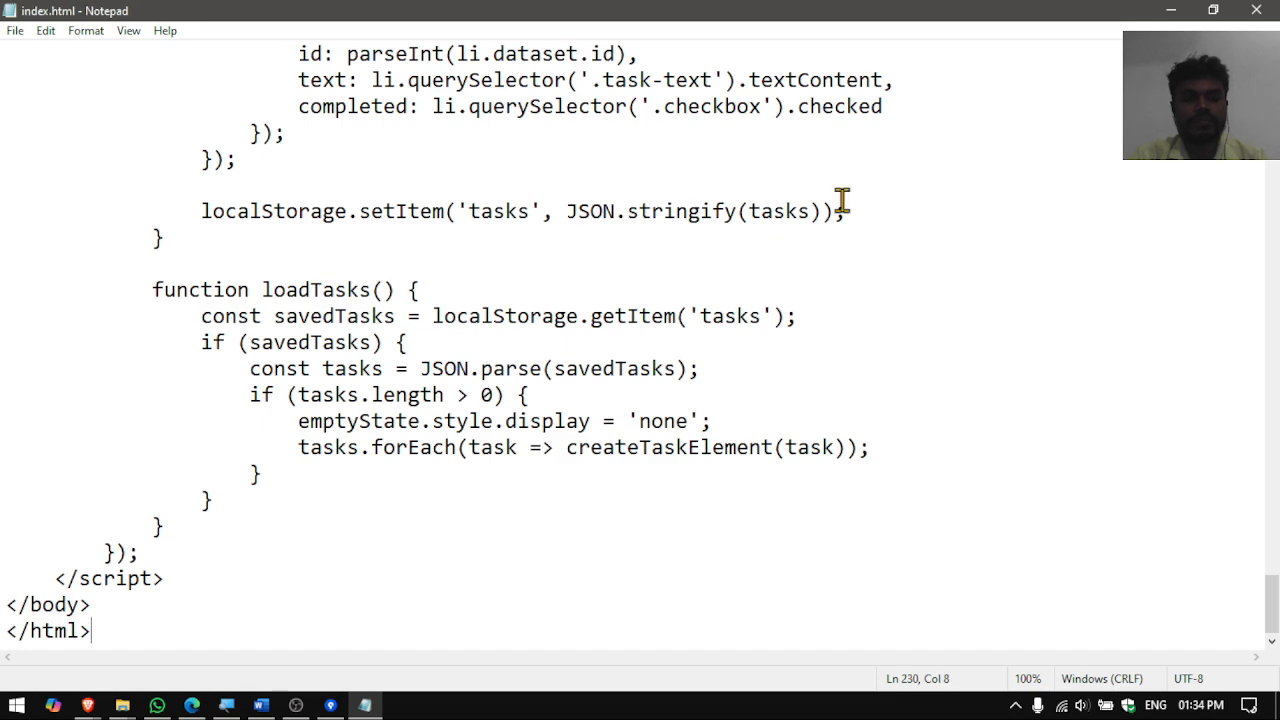
{"action": "left_click", "coordinate": [1252, 12]}
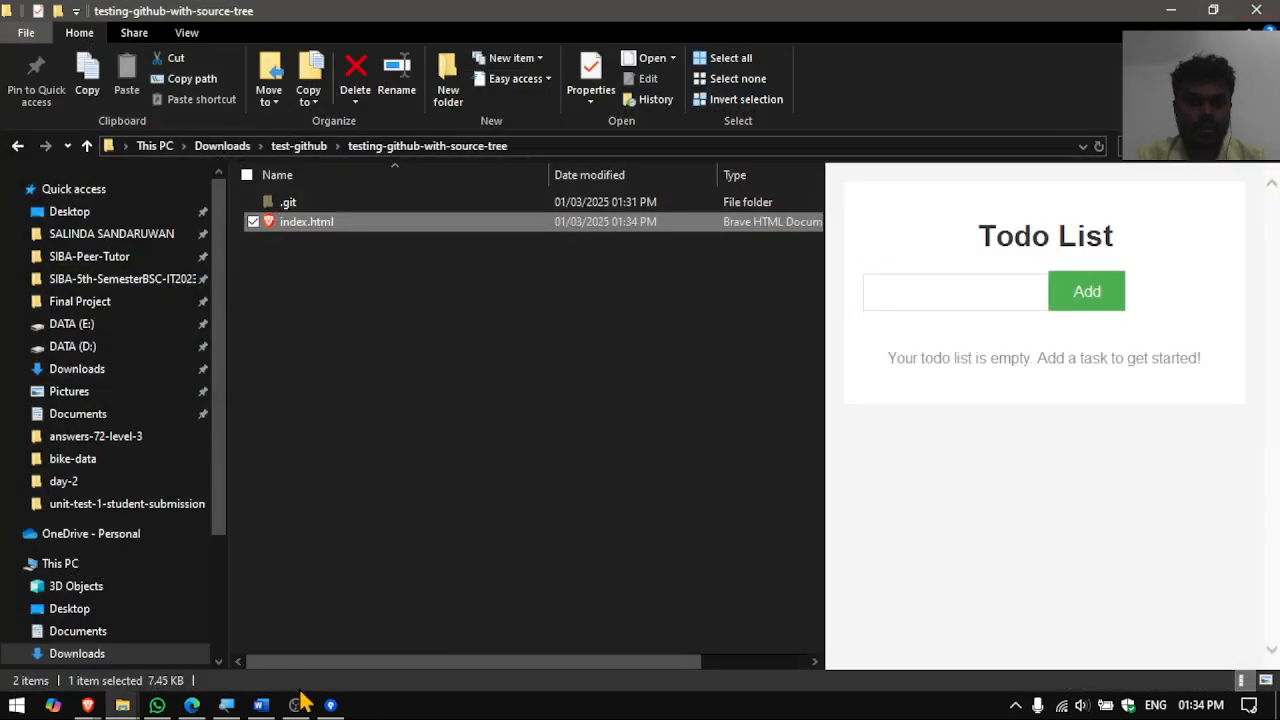
{"action": "left_click", "coordinate": [330, 705]}
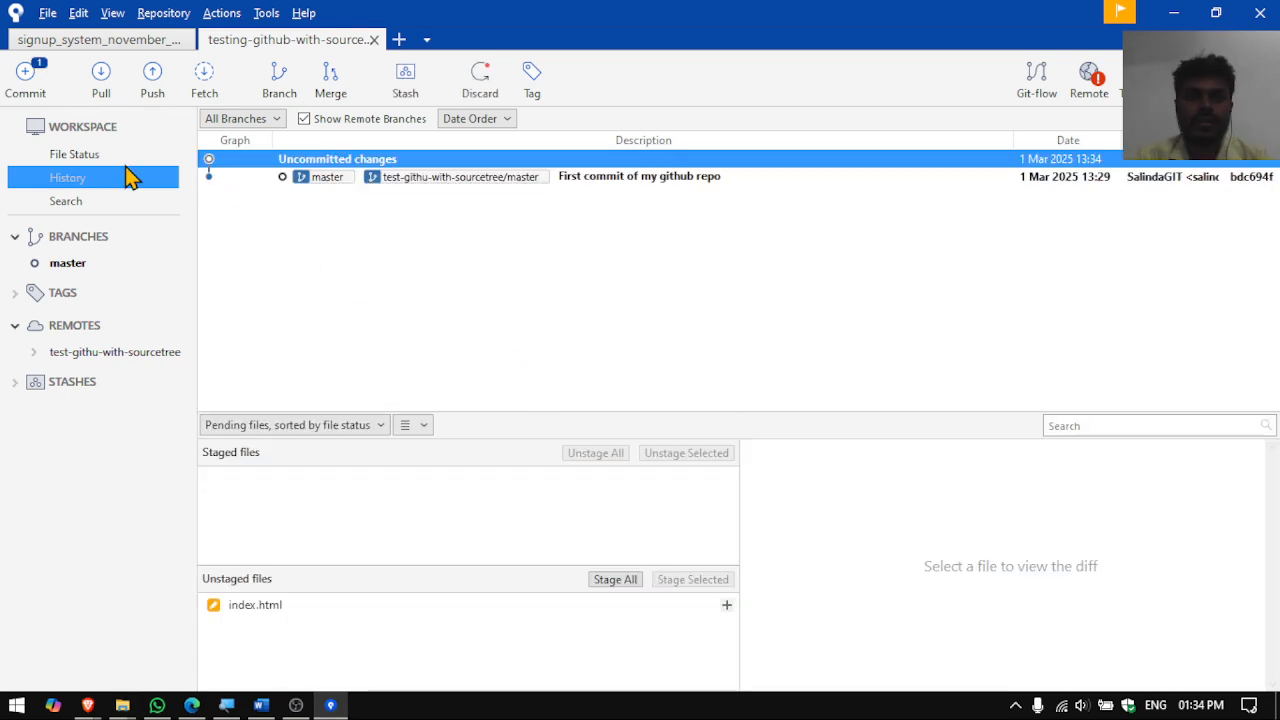
- Stage index.html and commit it with the message 'my second commit with the todo app'
{"action": "left_click", "coordinate": [100, 156]}
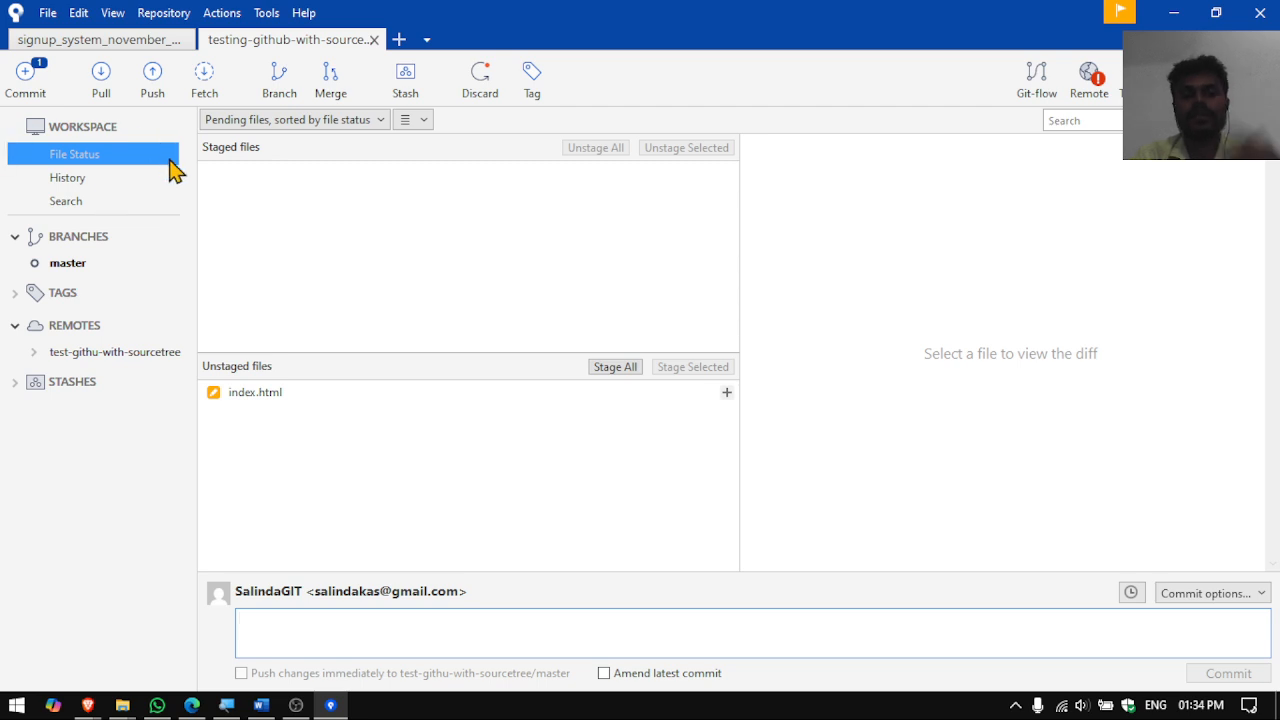
{"action": "left_click", "coordinate": [620, 373]}
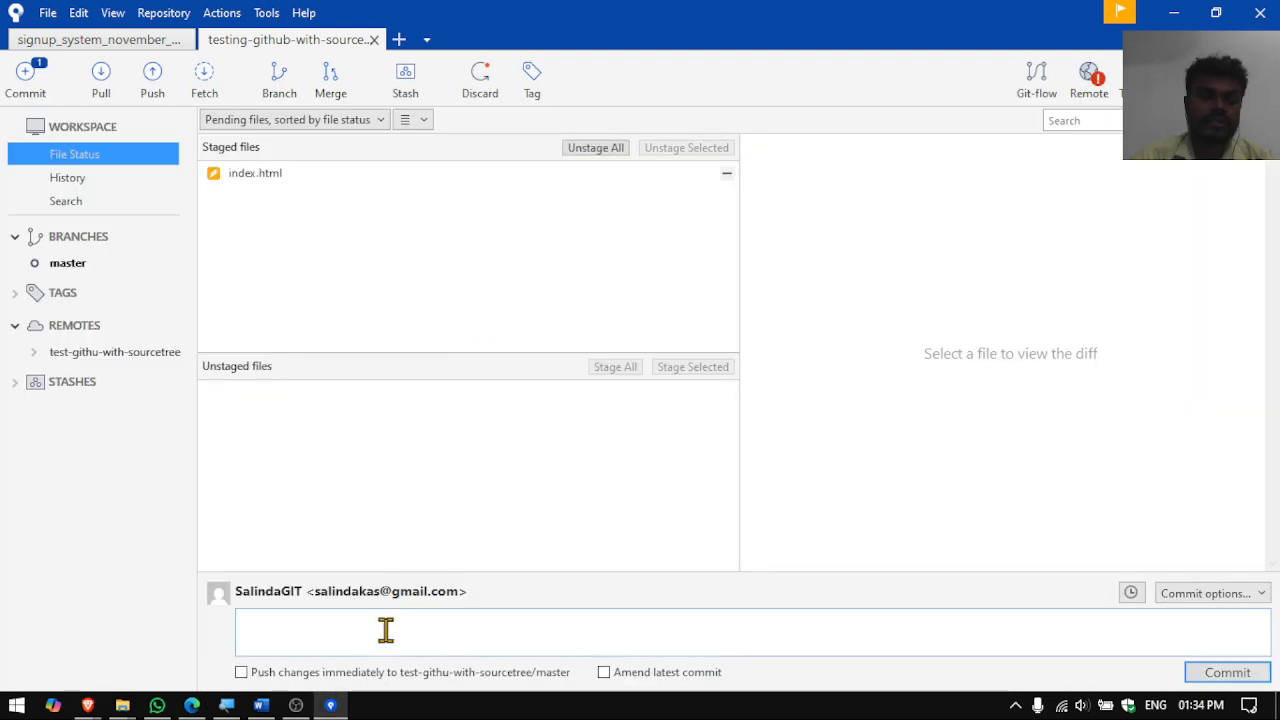
{"action": "left_click", "coordinate": [388, 630]}
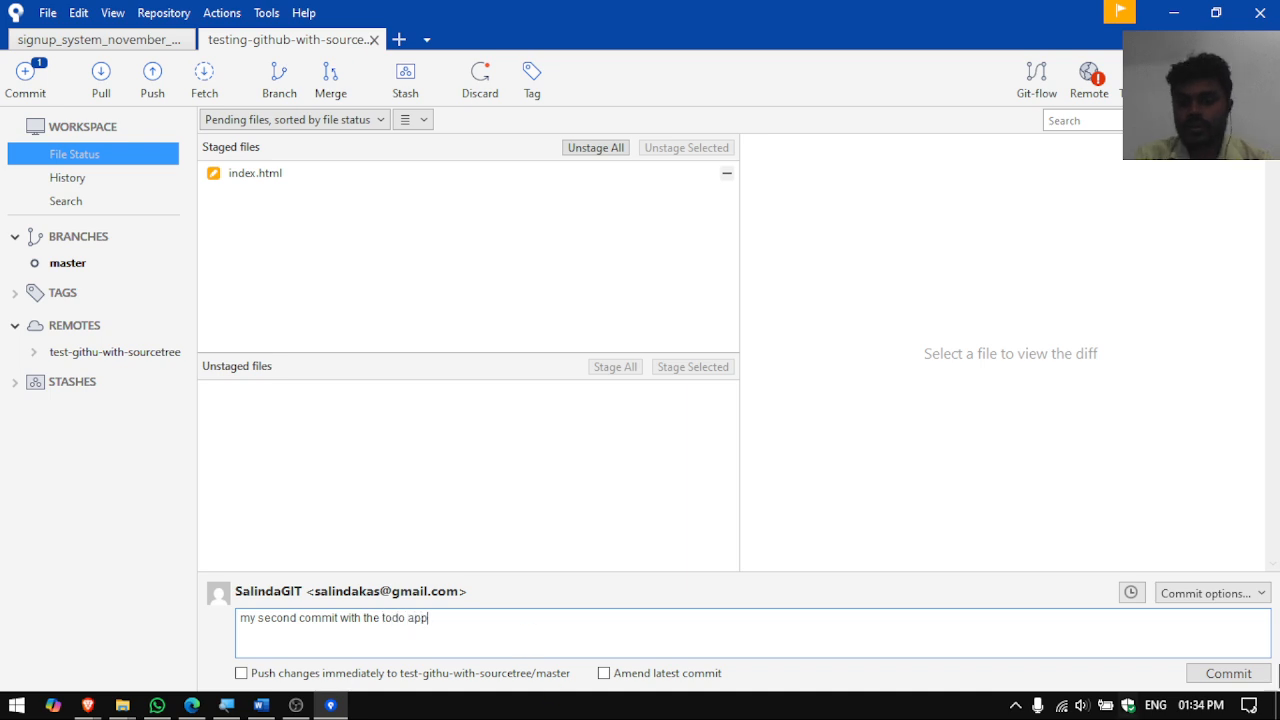
{"action": "left_click", "coordinate": [1228, 673]}
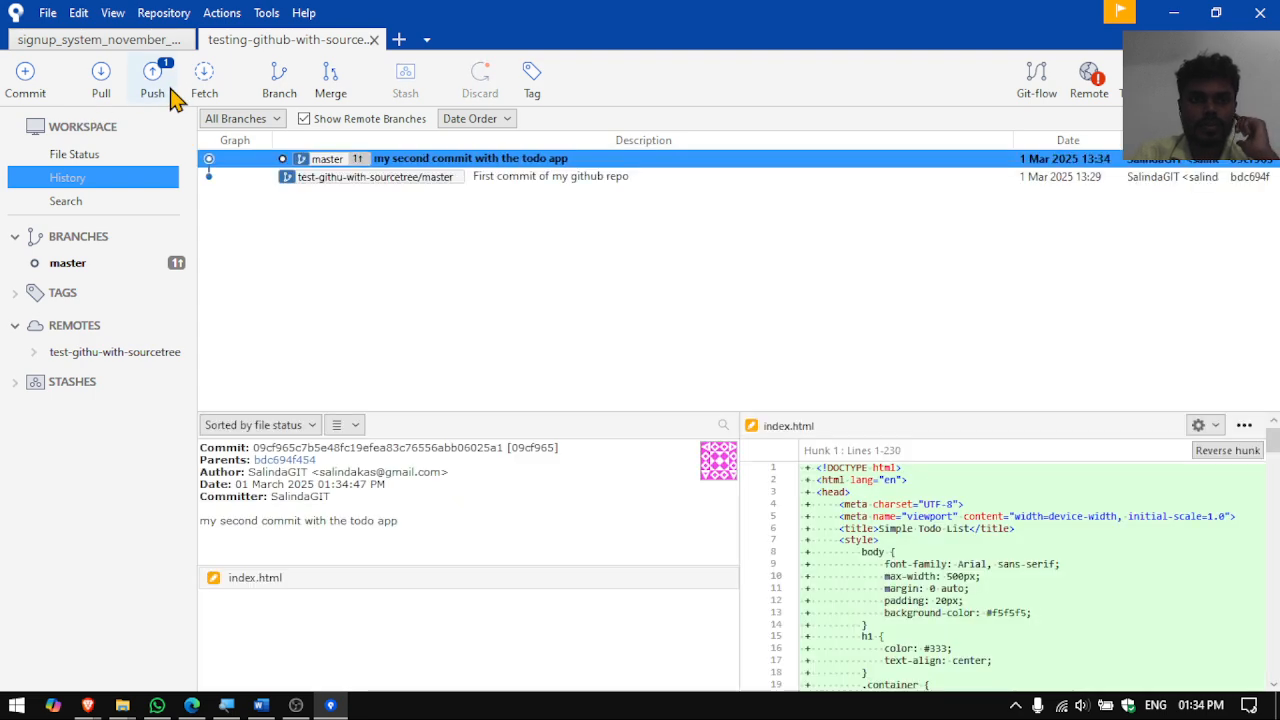
- Push the master branch with the todo app commit to the GitHub remote
{"action": "key", "text": "alt+Tab"}
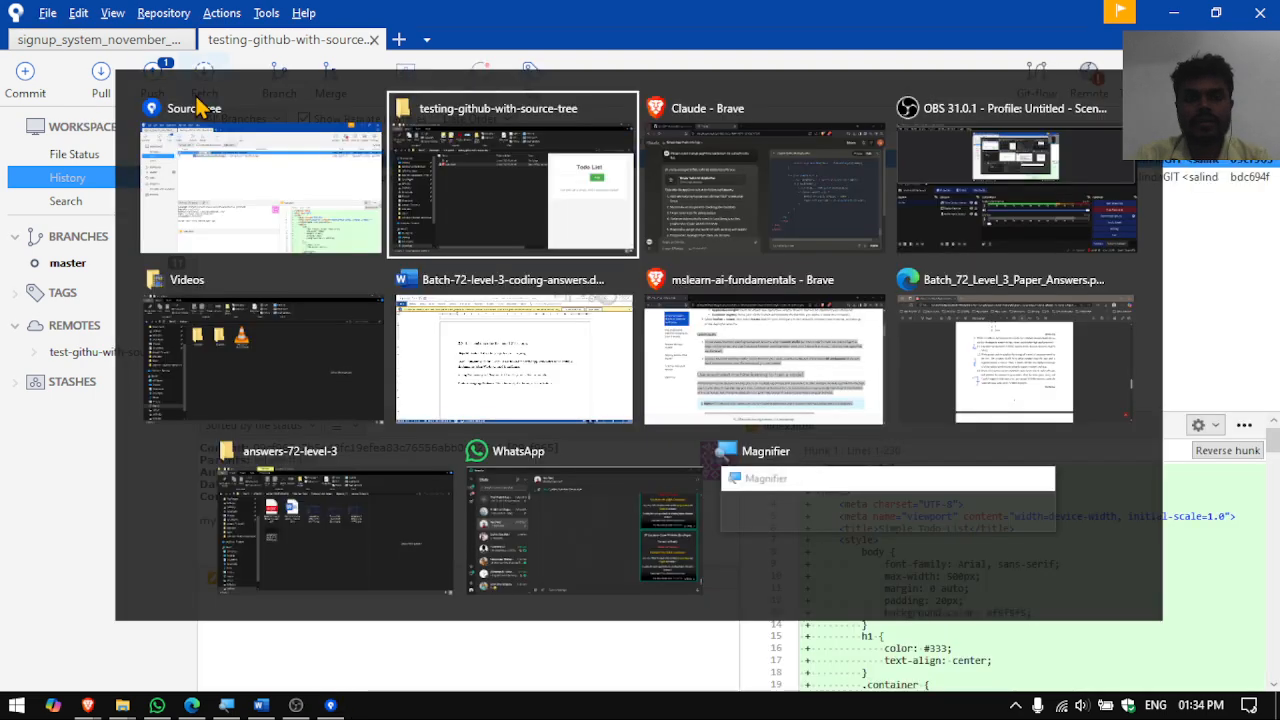
{"action": "key", "text": "alt+Tab"}
{"action": "left_click", "coordinate": [170, 20]}
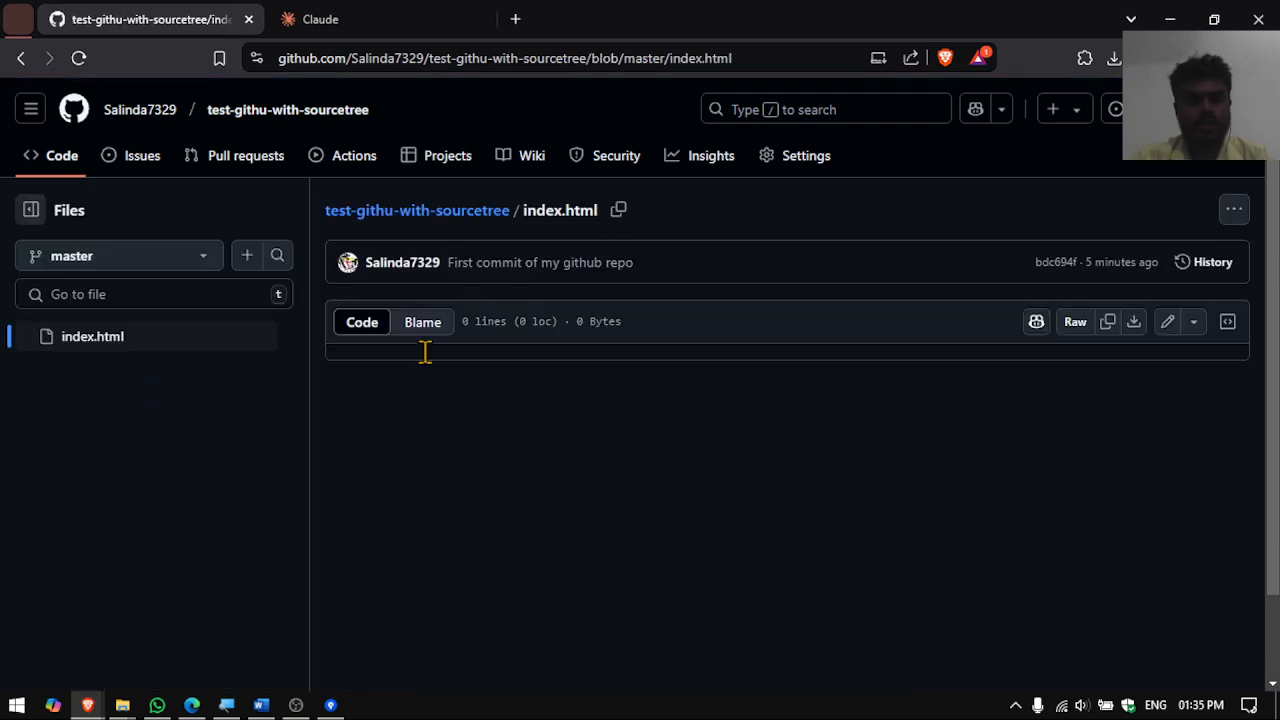
{"action": "key", "text": "alt+Tab"}
{"action": "left_click", "coordinate": [160, 92]}
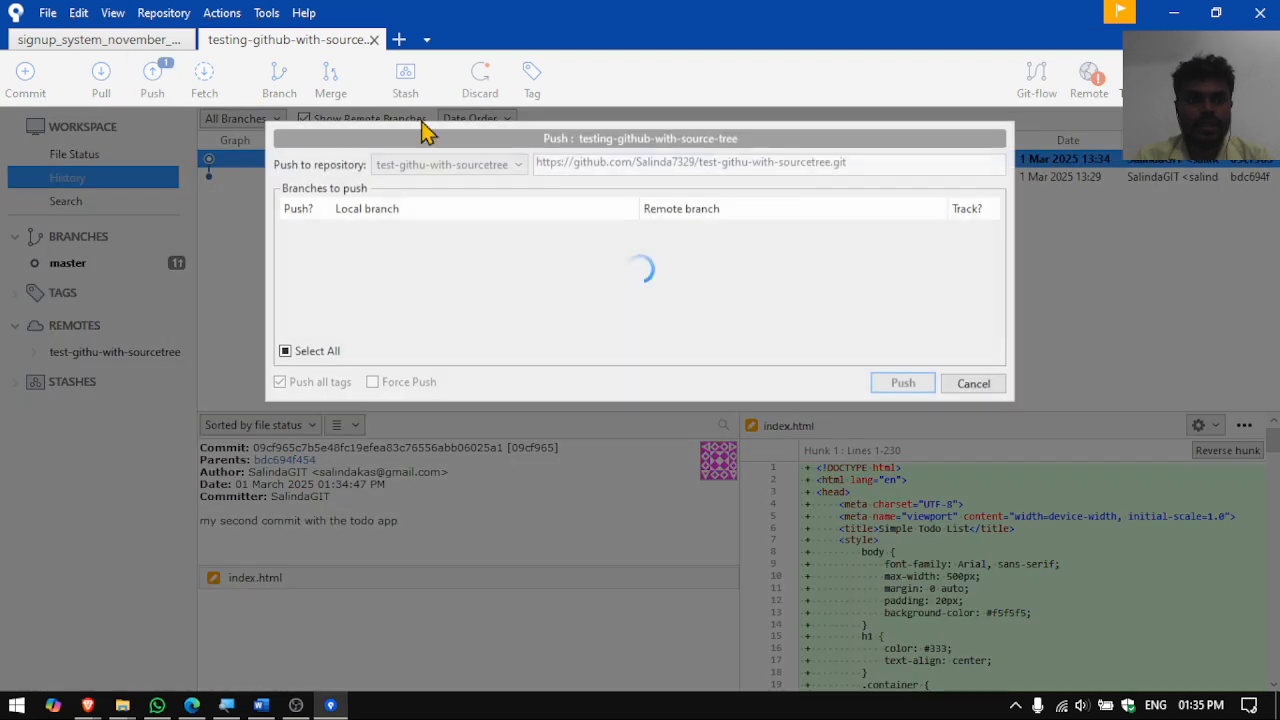
{"action": "left_click", "coordinate": [890, 385]}
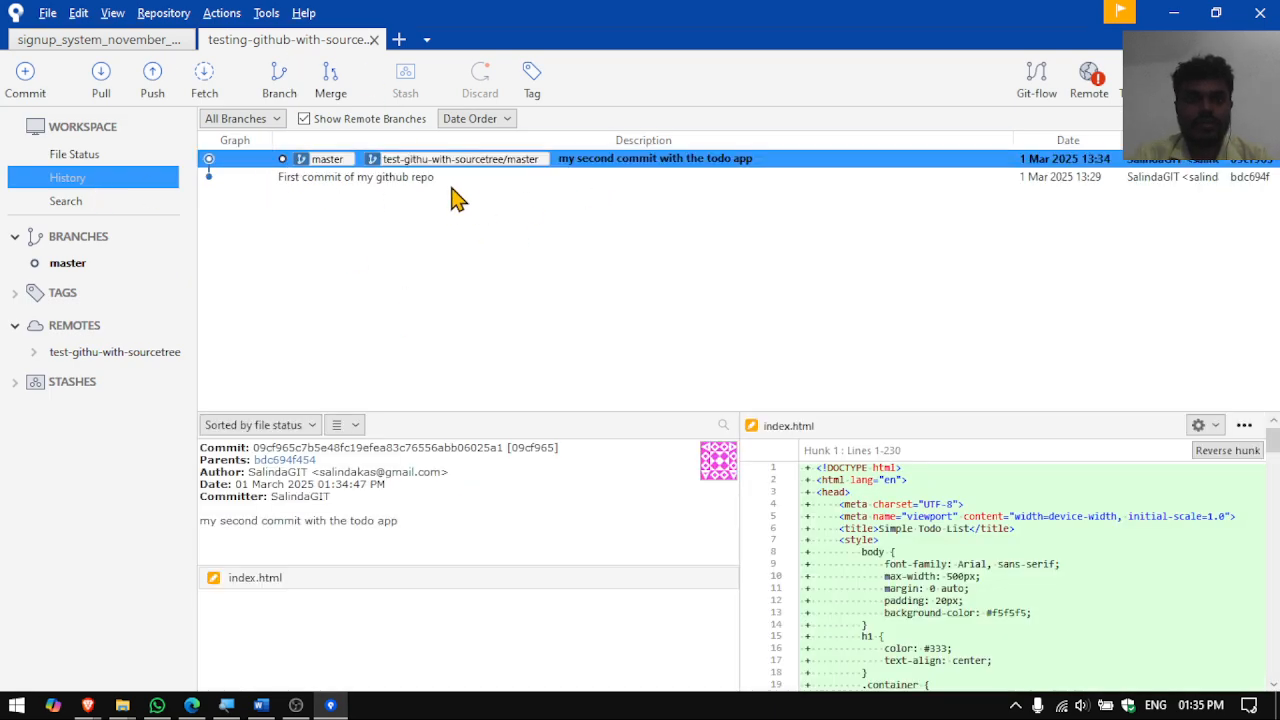
- Check that GitHub's index.html now shows 'my second commit with the todo app'
{"action": "key", "text": "alt+Tab"}
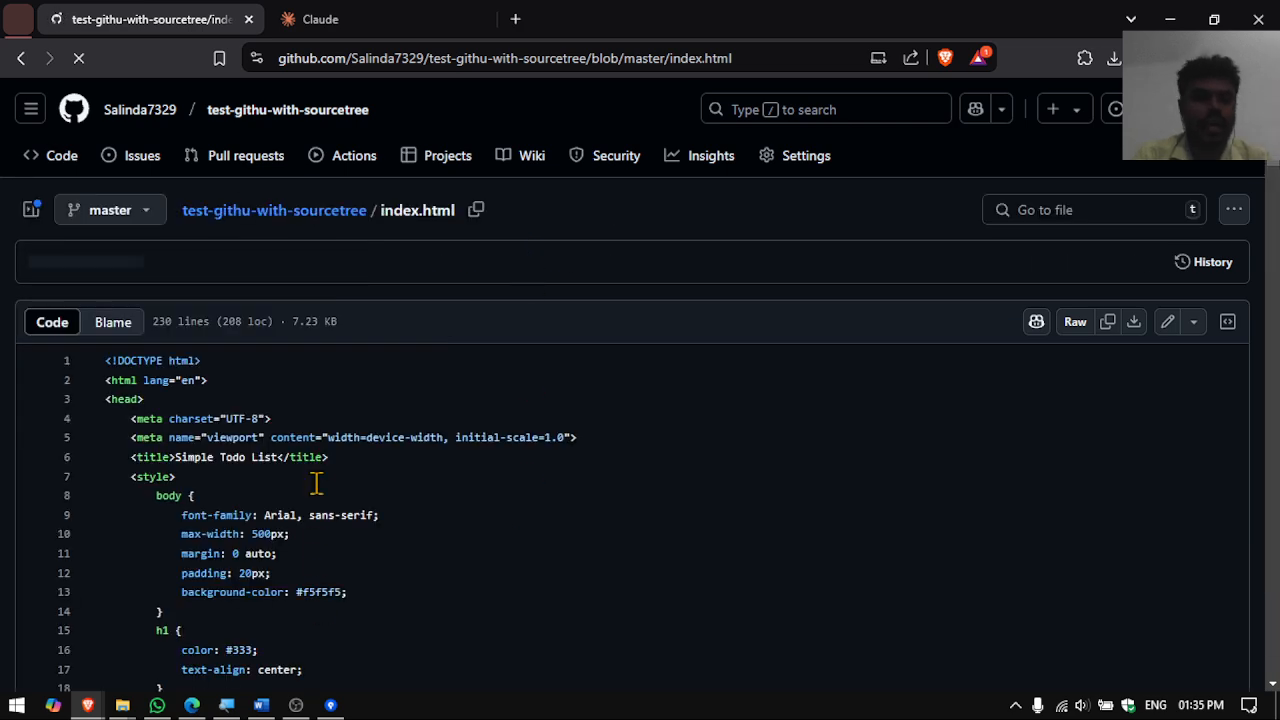
{"action": "scroll", "coordinate": [369, 372], "scroll_direction": "down", "scroll_amount": 2}
{"action": "scroll", "coordinate": [369, 372], "scroll_direction": "up", "scroll_amount": 3}
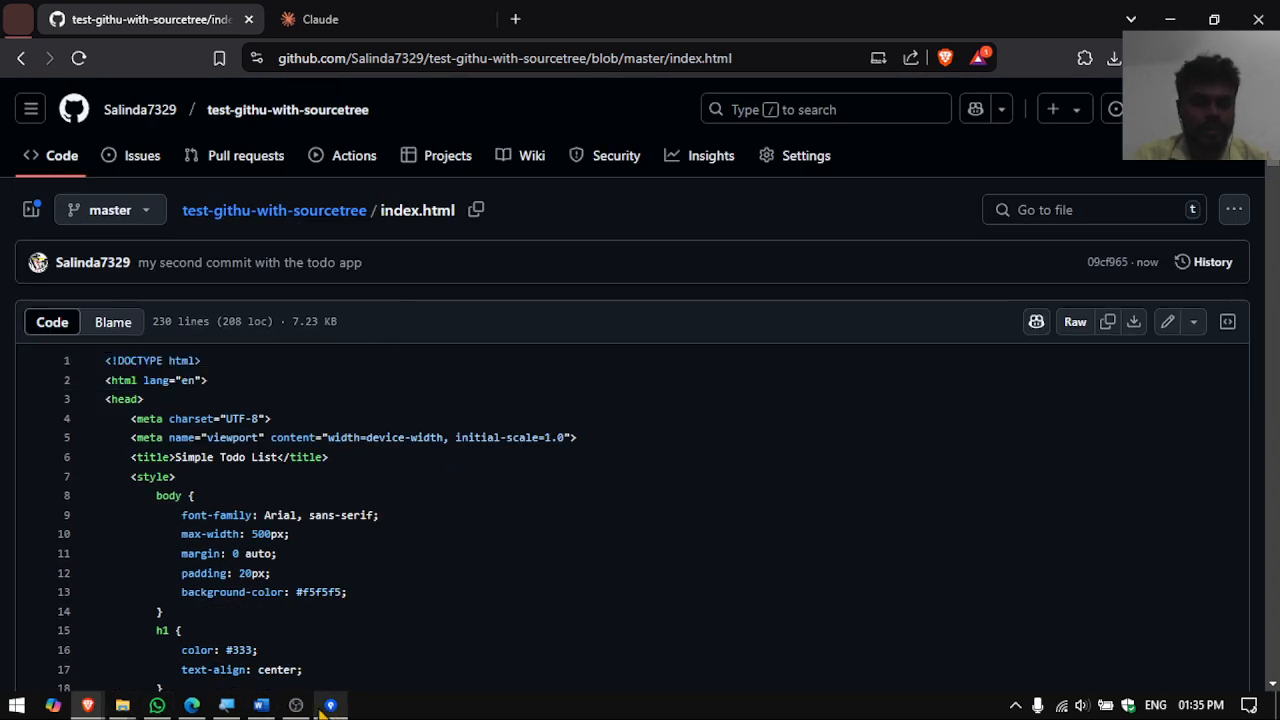
{"action": "left_click", "coordinate": [122, 705]}
- Open the local index.html in Brave
{"action": "left_click", "coordinate": [313, 643]}
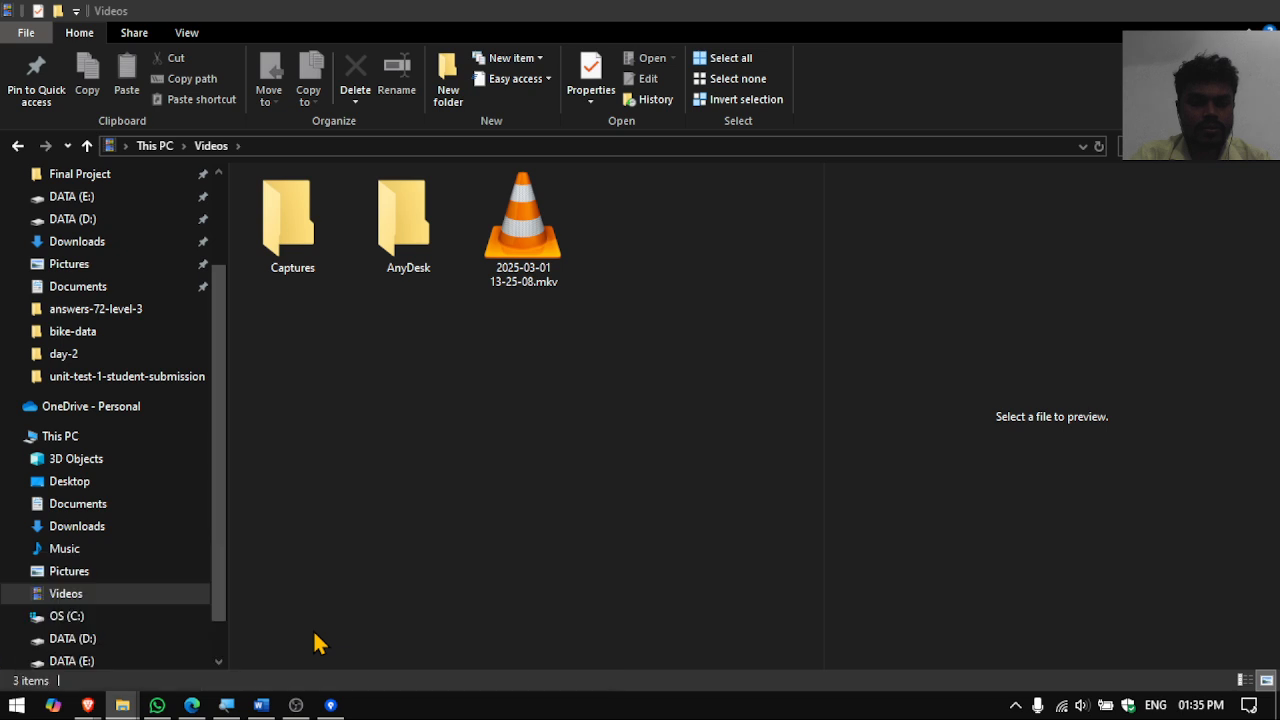
{"action": "left_click", "coordinate": [122, 705]}
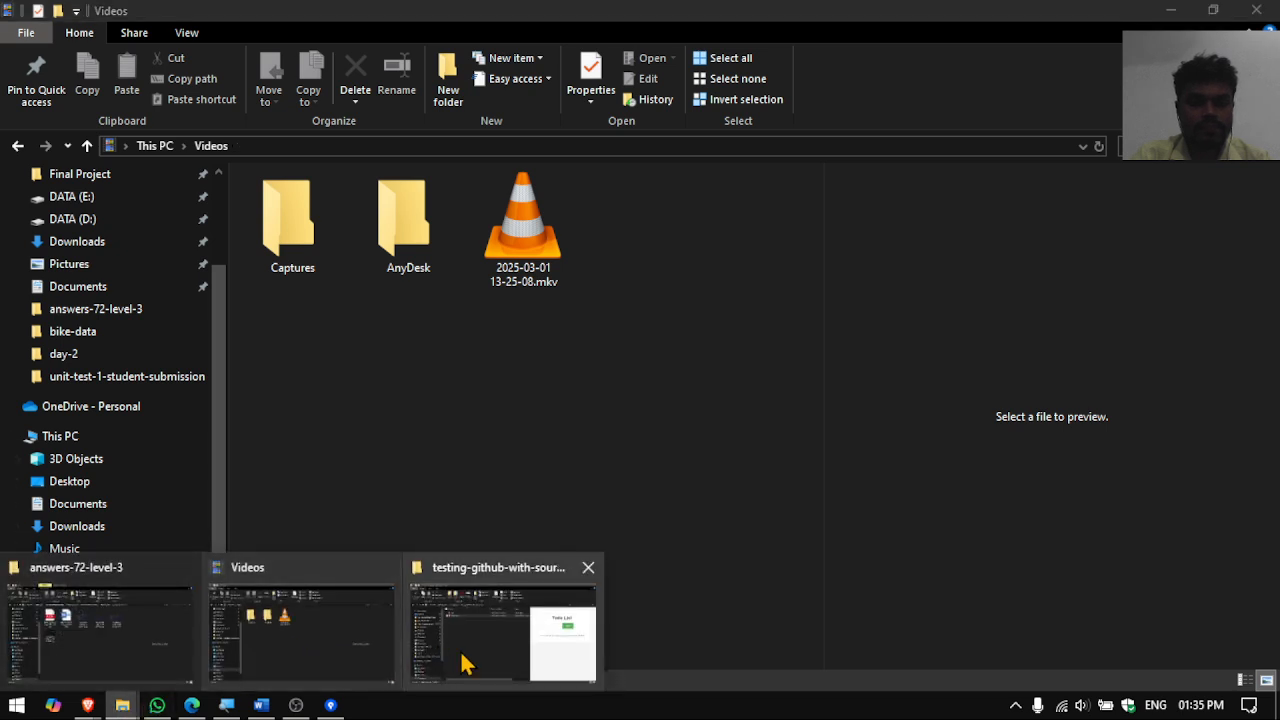
{"action": "left_click", "coordinate": [463, 663]}
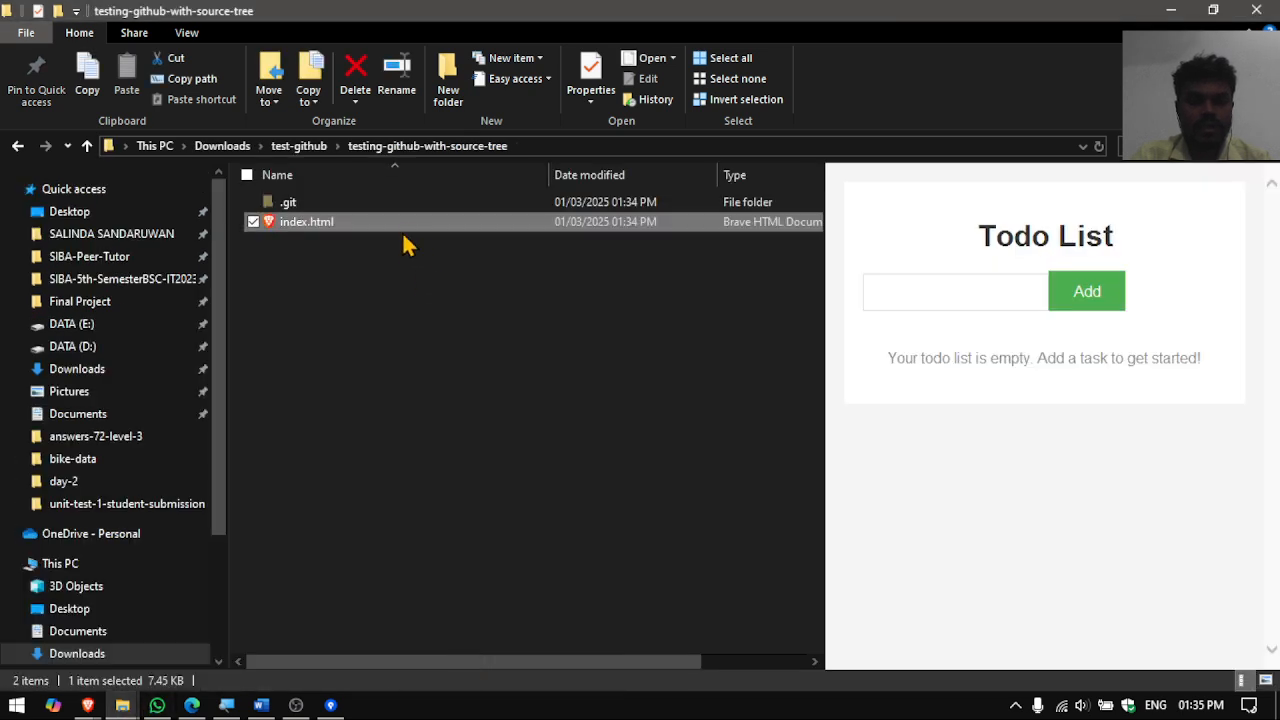
{"action": "double_click", "coordinate": [306, 221]}
{"action": "key", "text": "Return"}
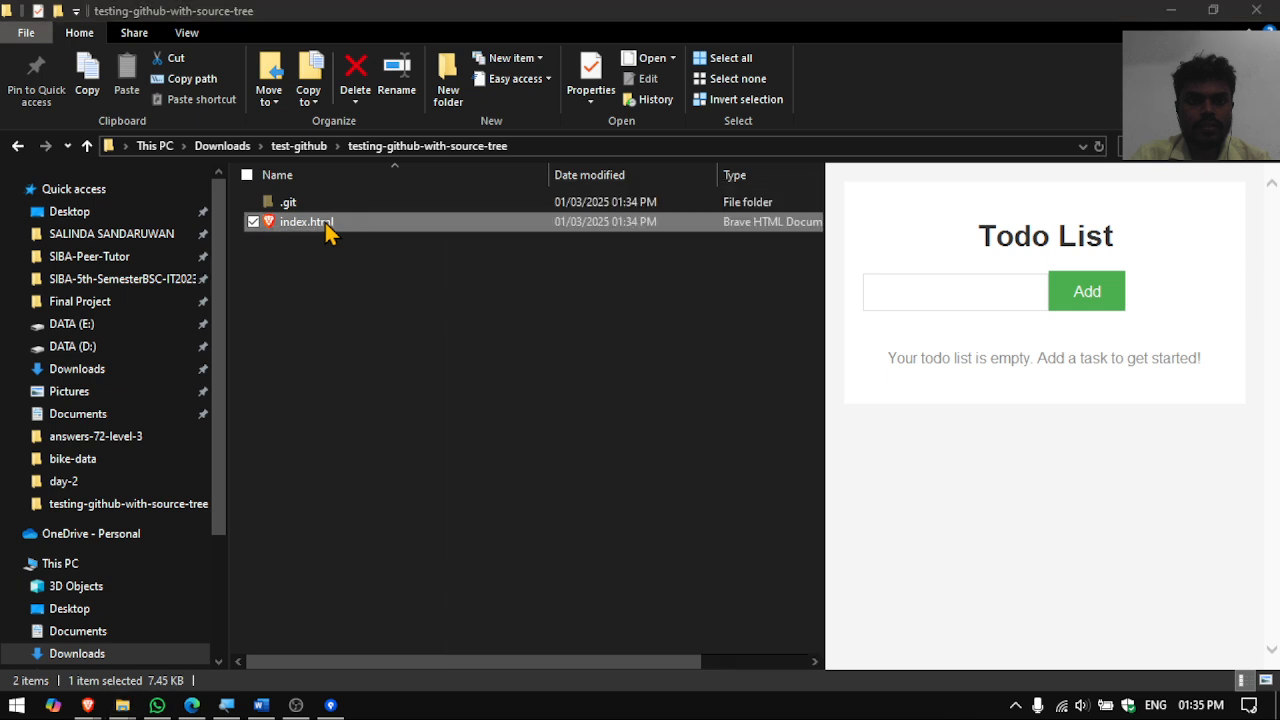
{"action": "double_click", "coordinate": [330, 229]}
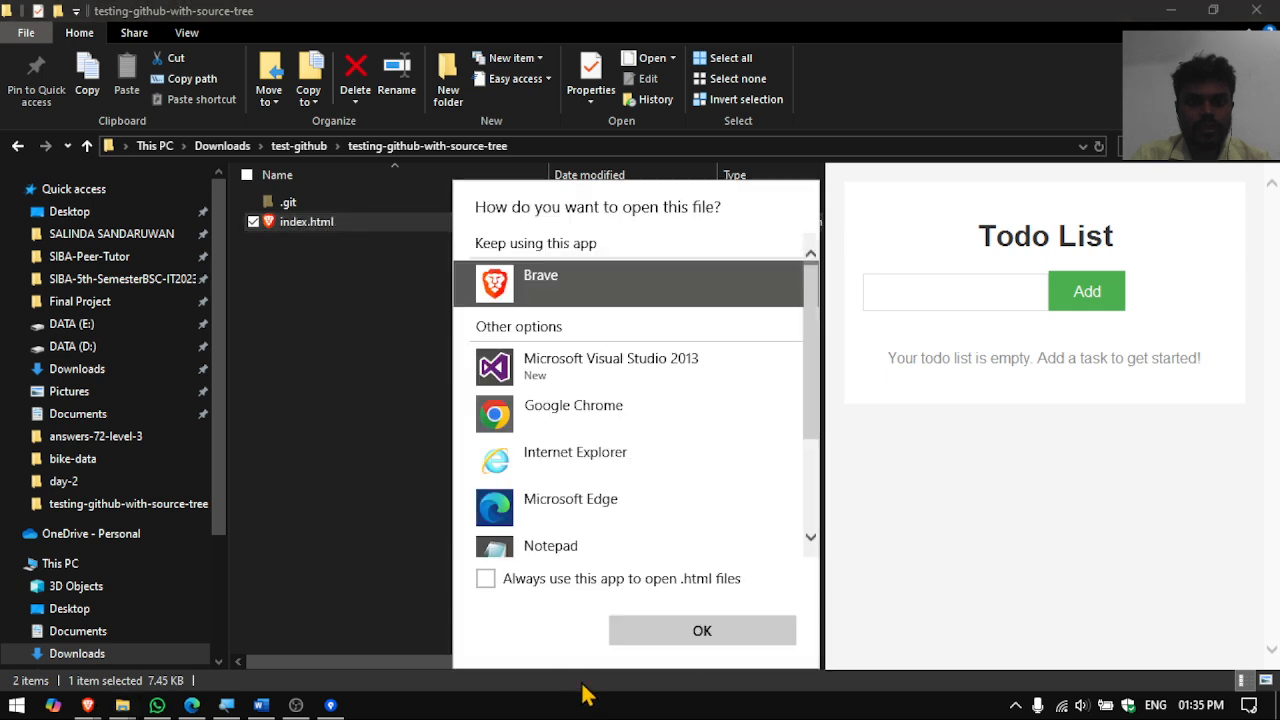
{"action": "left_click", "coordinate": [674, 648]}
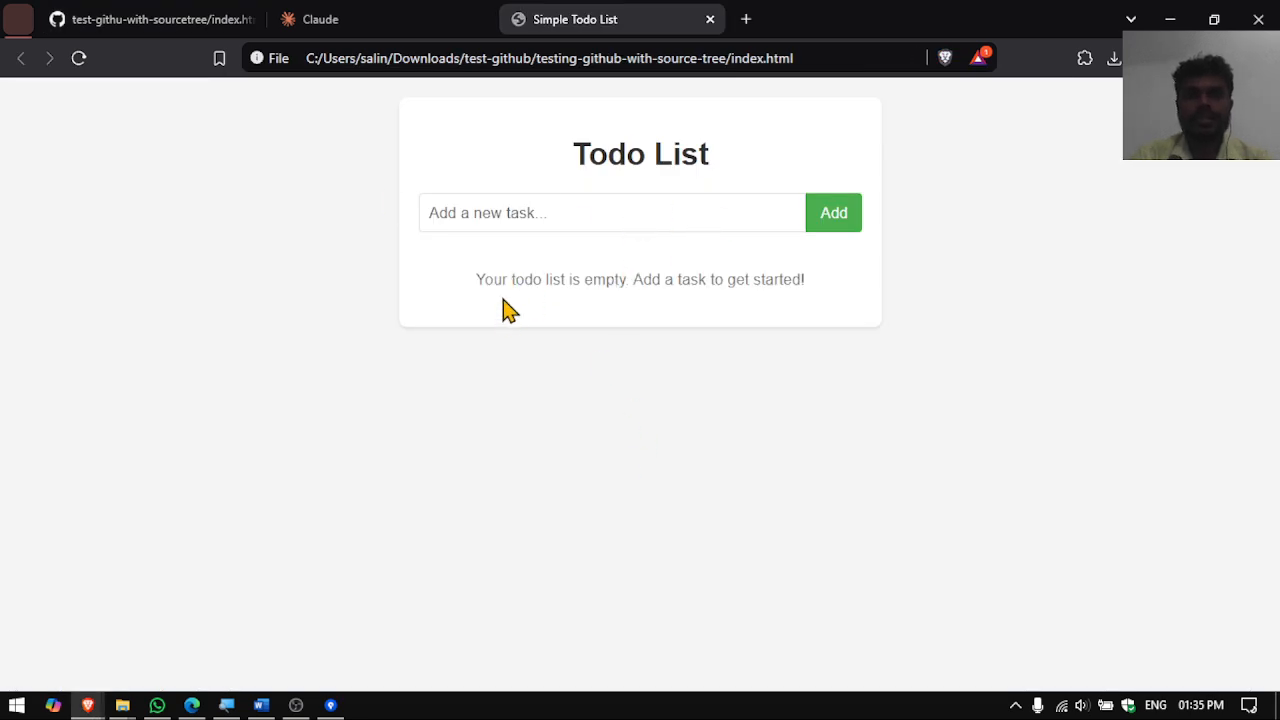
- Add tasks 'Upload the files to Github' and 'Check my youtube channel', then reload the page
{"action": "left_click", "coordinate": [679, 208]}
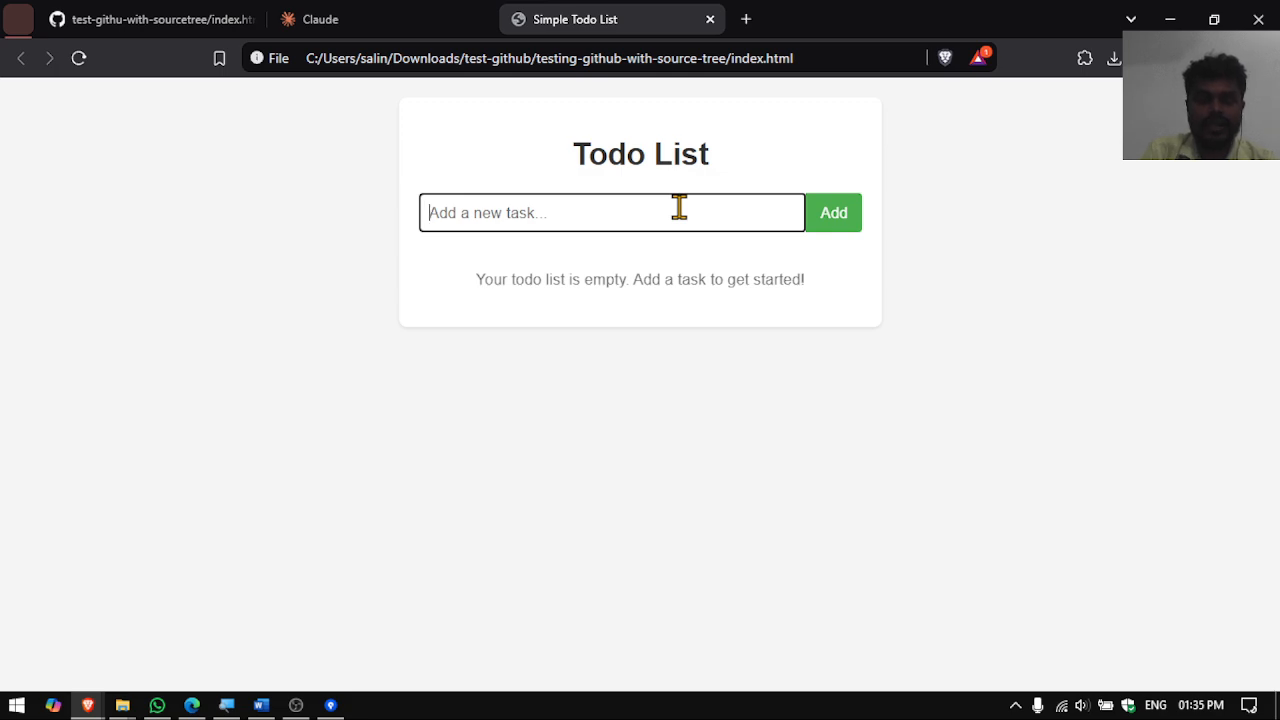
{"action": "type", "text": "Upload the files to Github"}
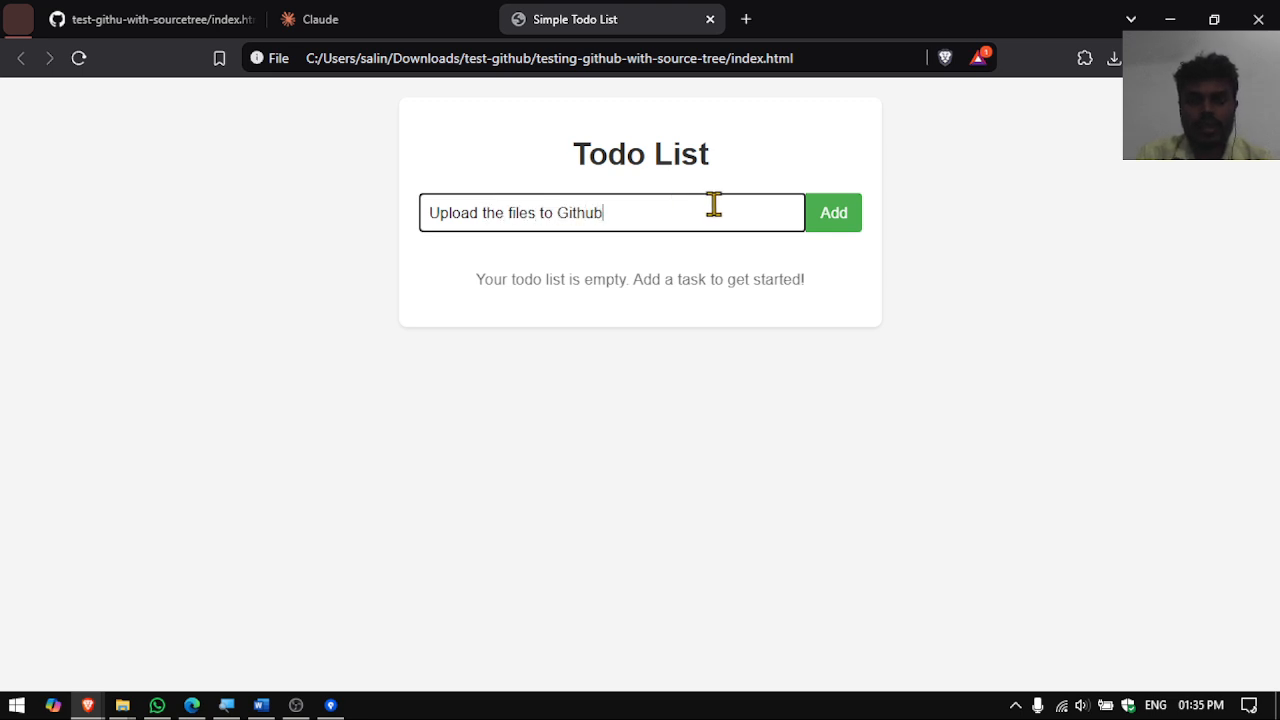
{"action": "left_click", "coordinate": [832, 222]}
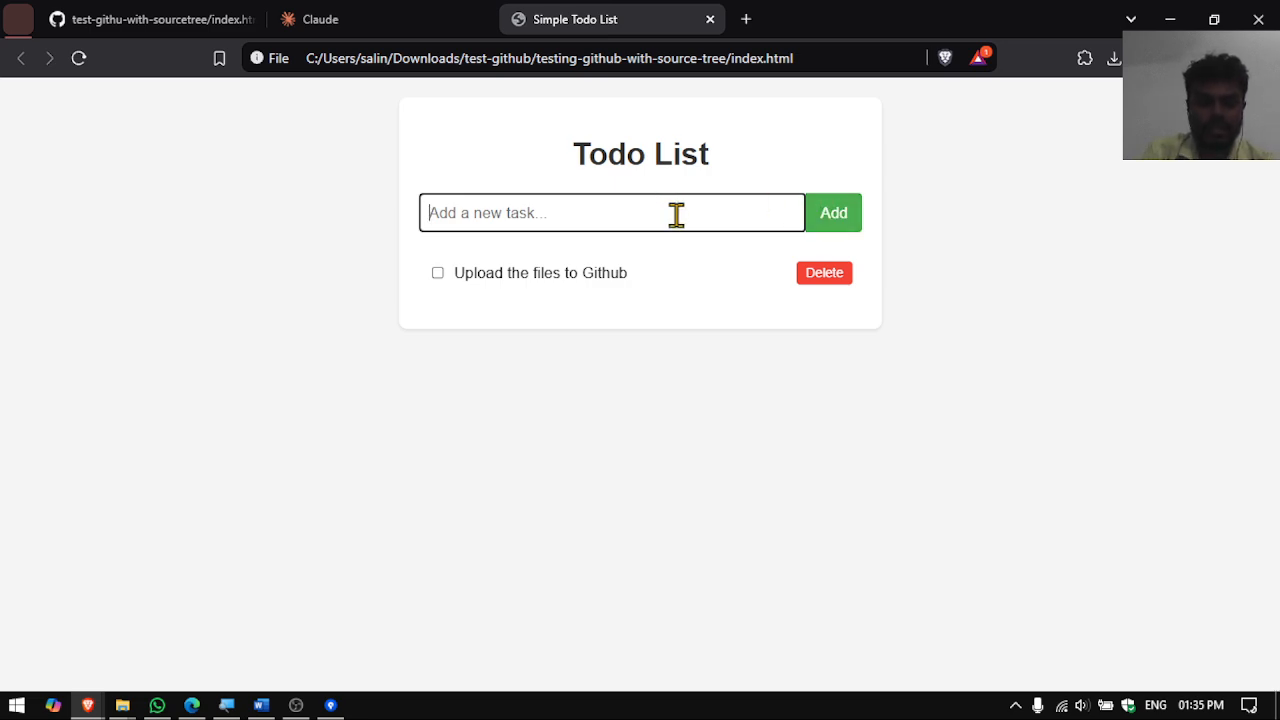
{"action": "type", "text": "Check my youtube channel"}
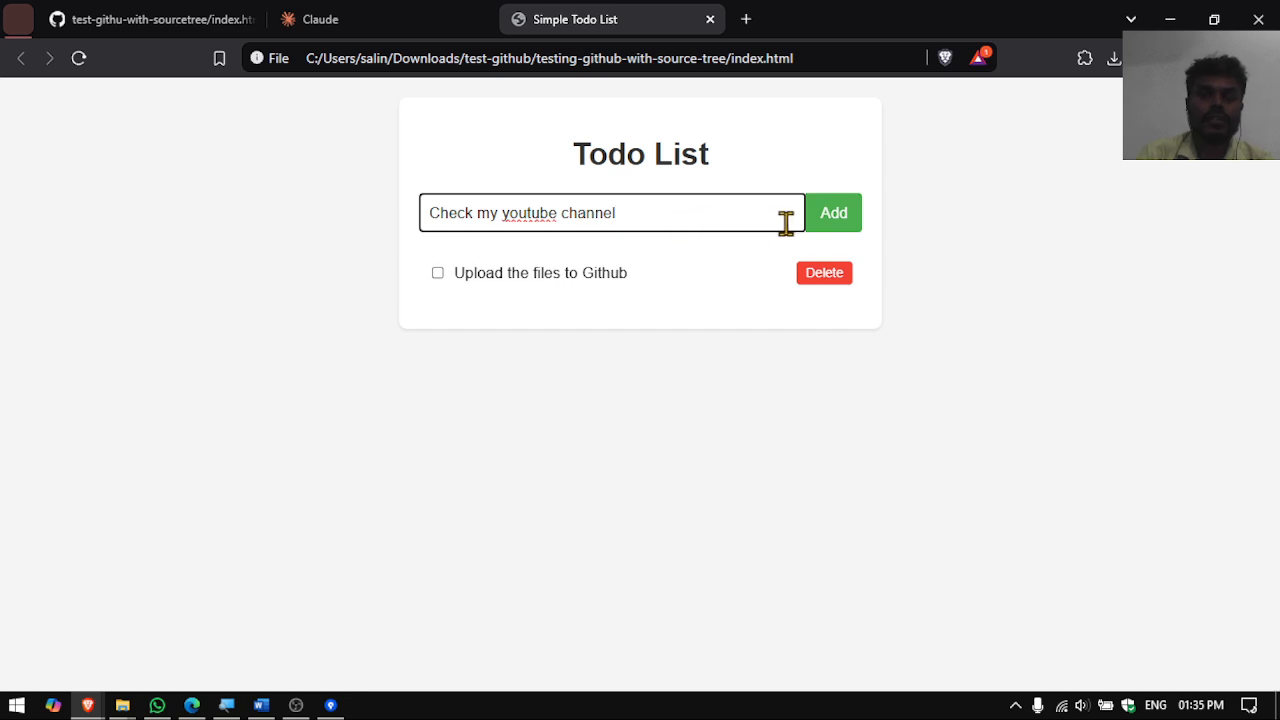
{"action": "left_click", "coordinate": [826, 218]}
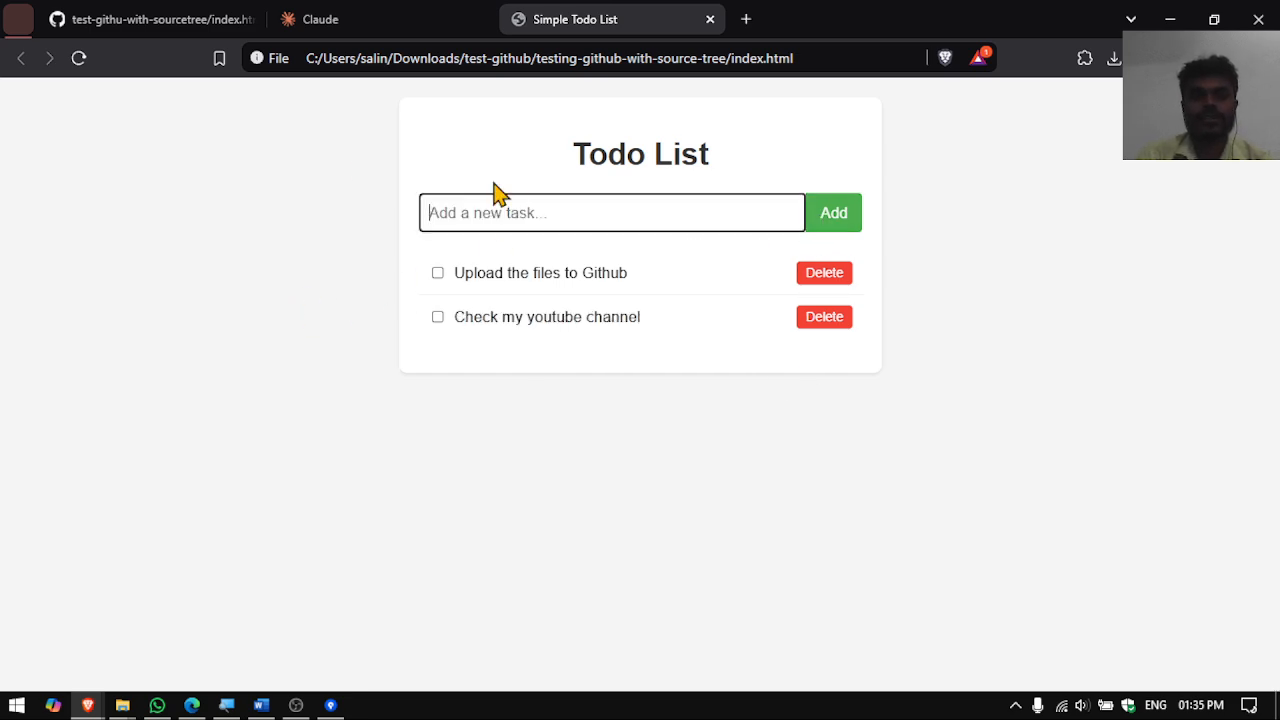
{"action": "left_click", "coordinate": [78, 60]}
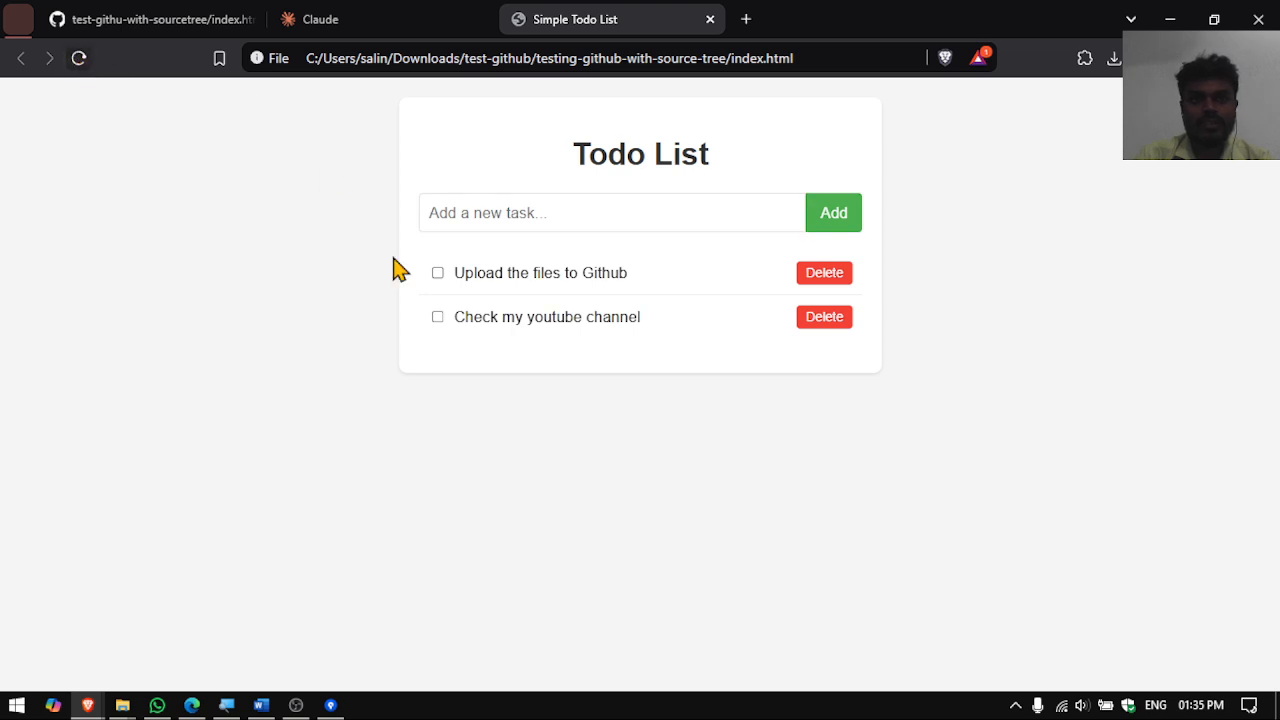
- Close the tab and reopen index.html to confirm the tasks were saved
{"action": "left_click", "coordinate": [710, 20]}
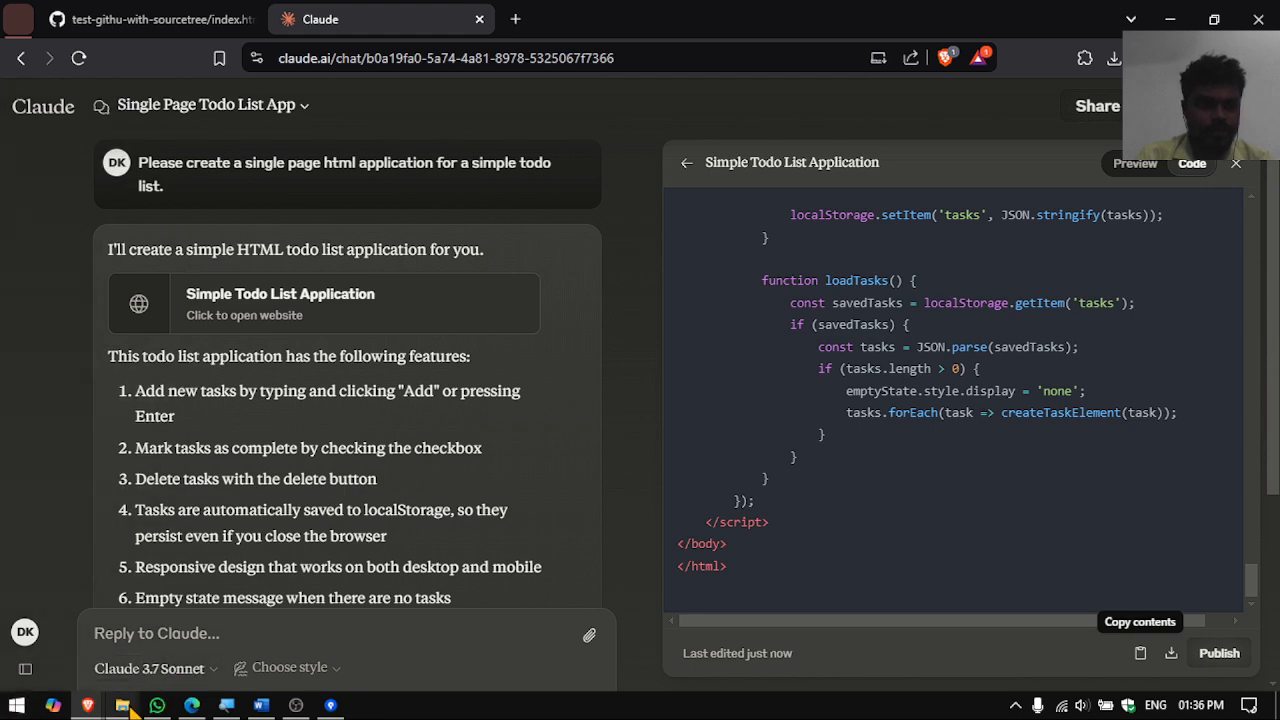
{"action": "mouse_move", "coordinate": [128, 703]}
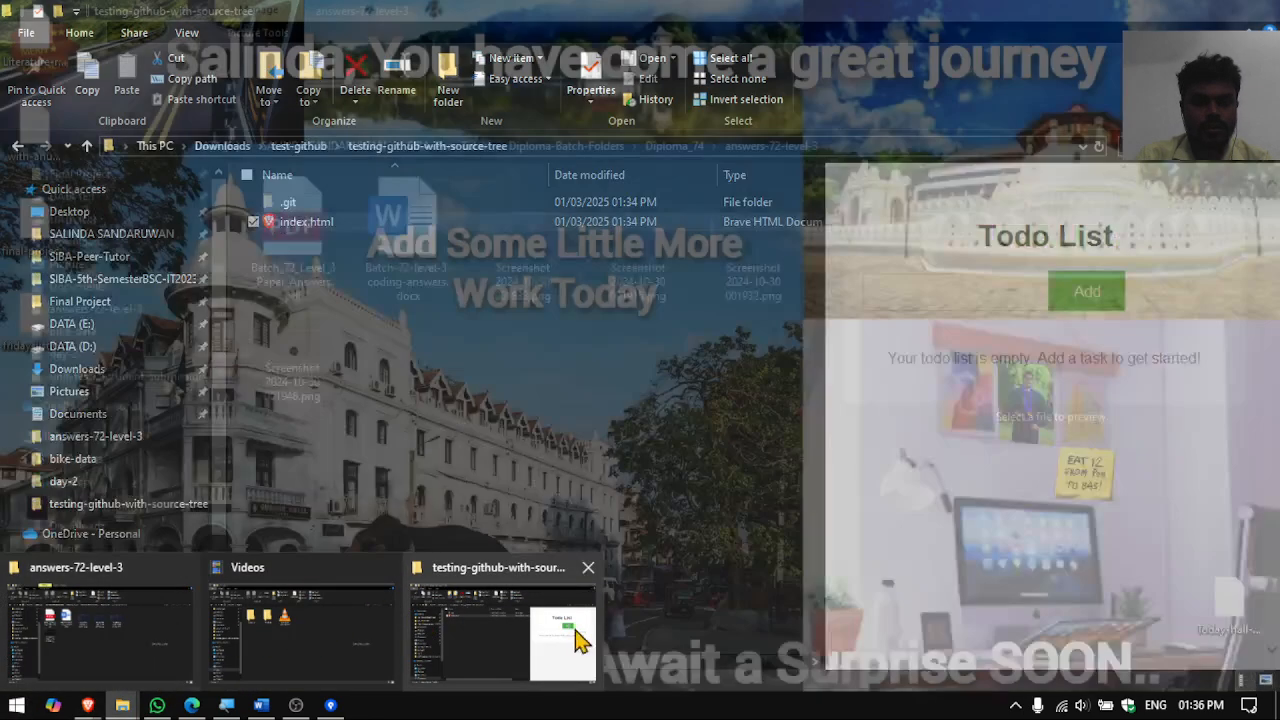
{"action": "left_click", "coordinate": [503, 632]}
{"action": "double_click", "coordinate": [405, 219]}
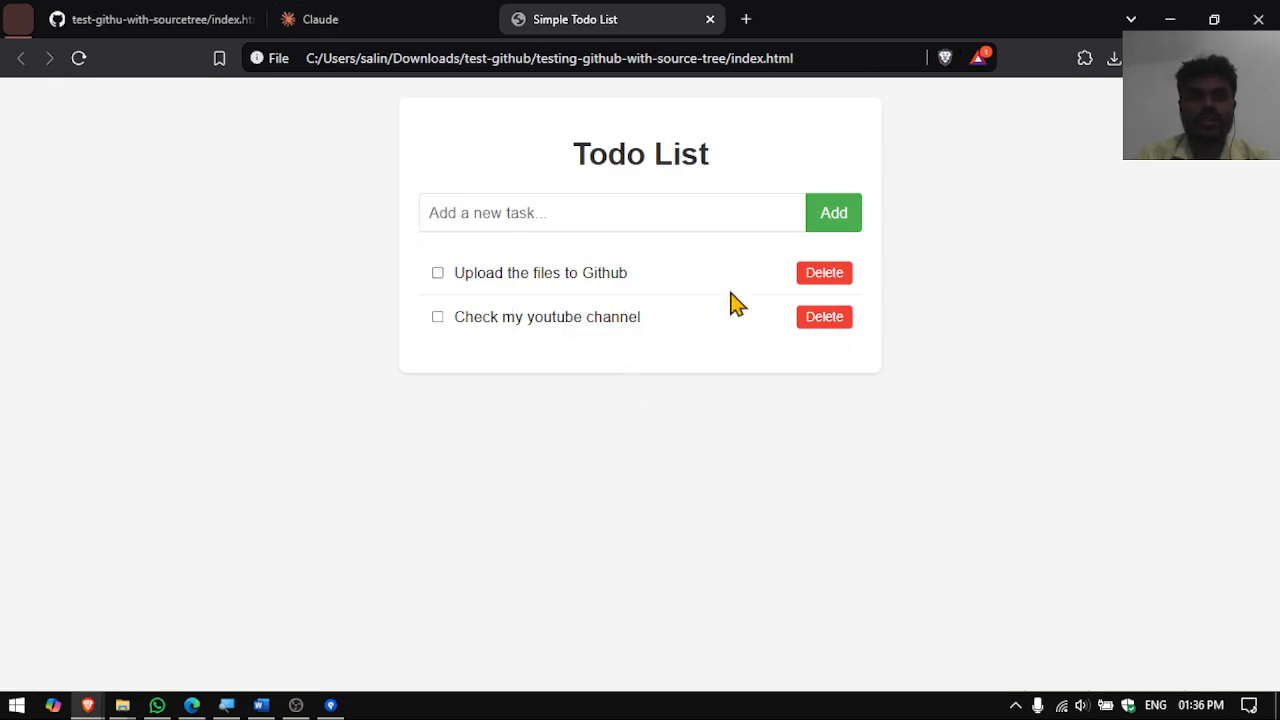
- Mark 'Upload the files to Github' done and delete 'Check my youtube channel'
{"action": "left_click", "coordinate": [439, 274]}
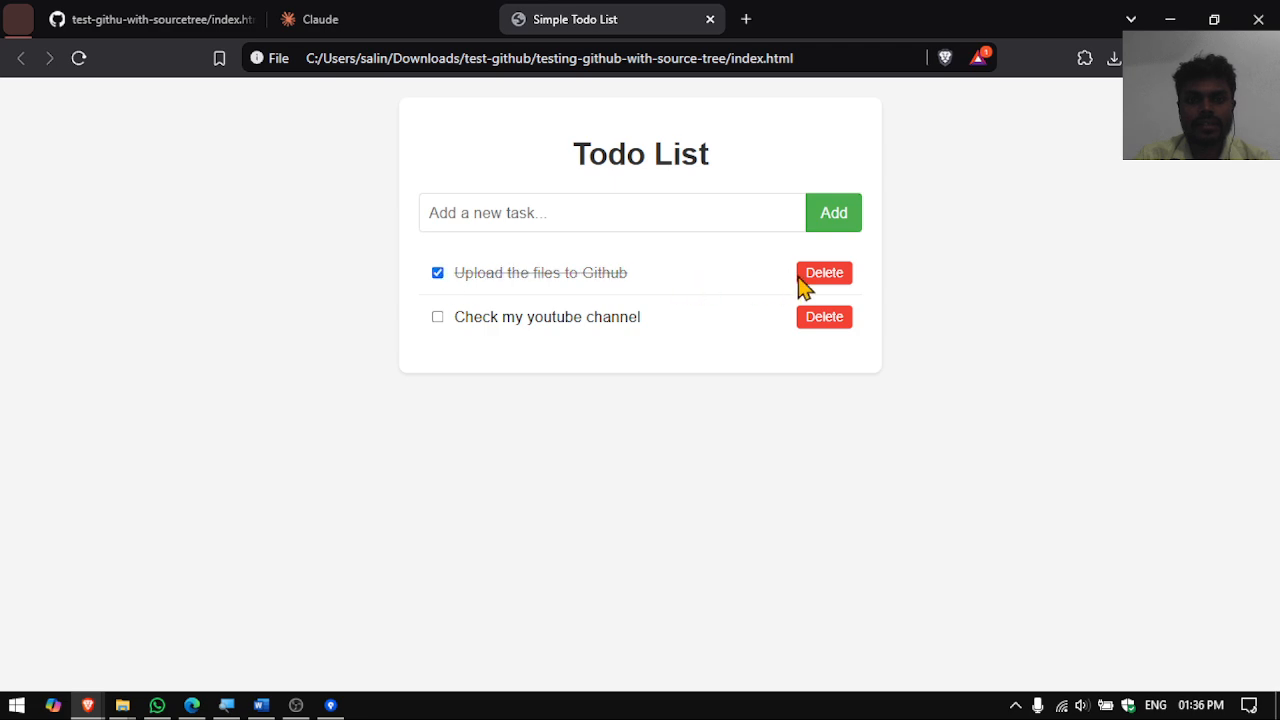
{"action": "left_click", "coordinate": [438, 321]}
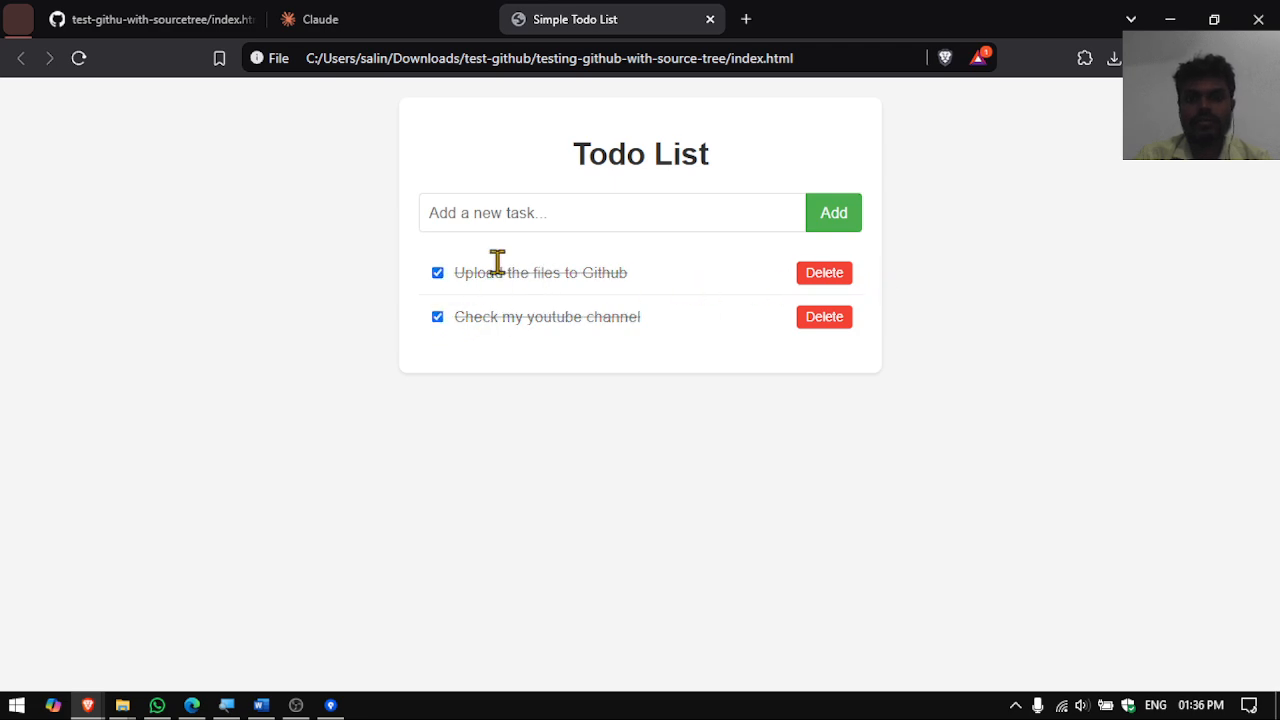
{"action": "left_click", "coordinate": [437, 318]}
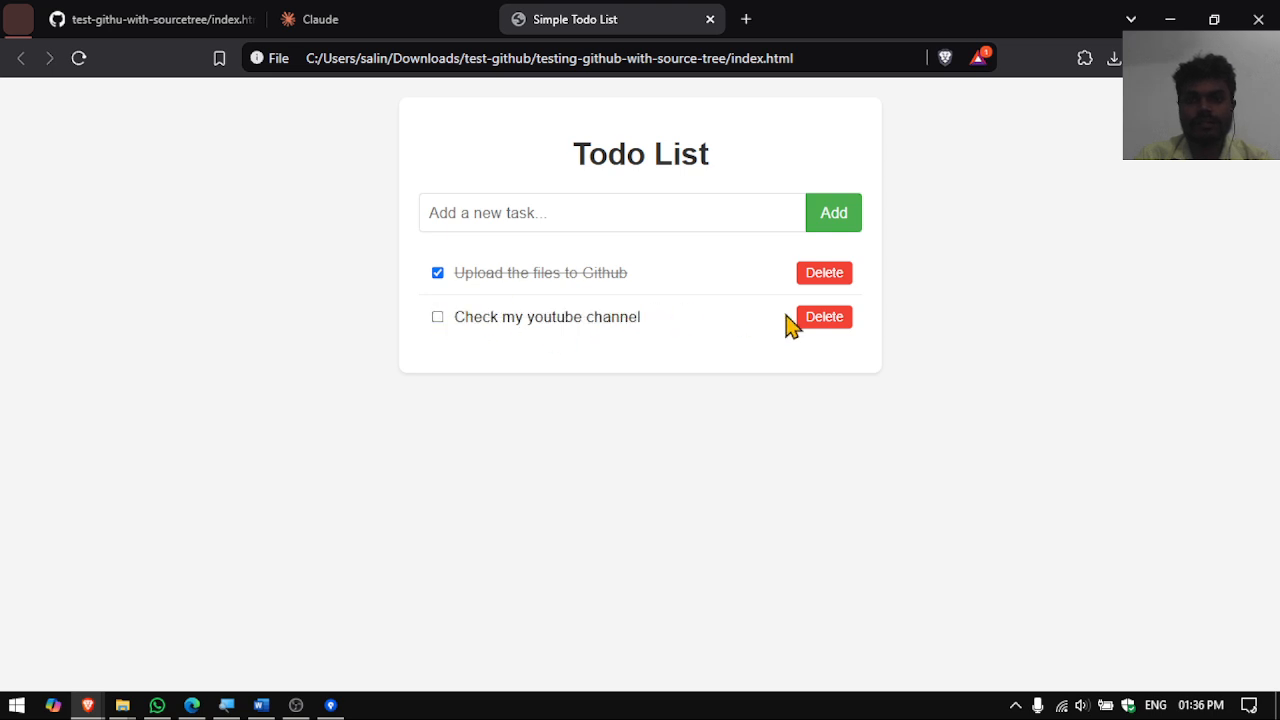
{"action": "left_click", "coordinate": [818, 318]}
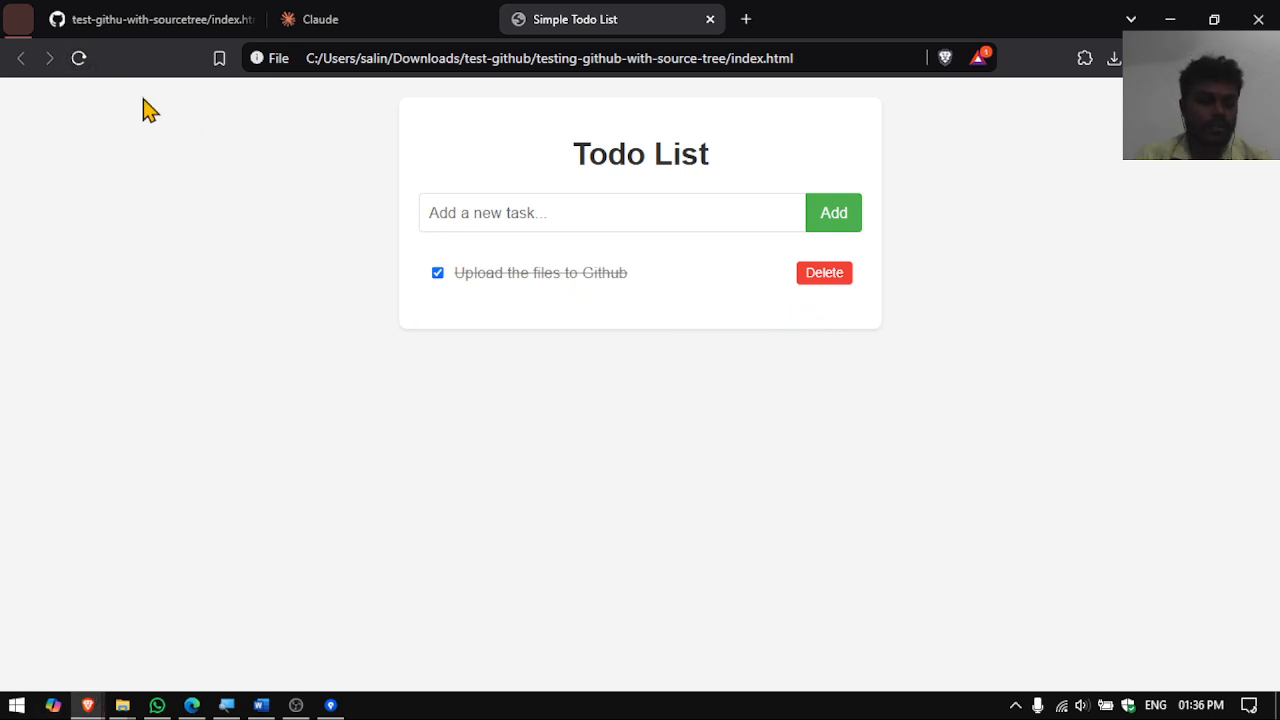
{"action": "left_click", "coordinate": [139, 17]}
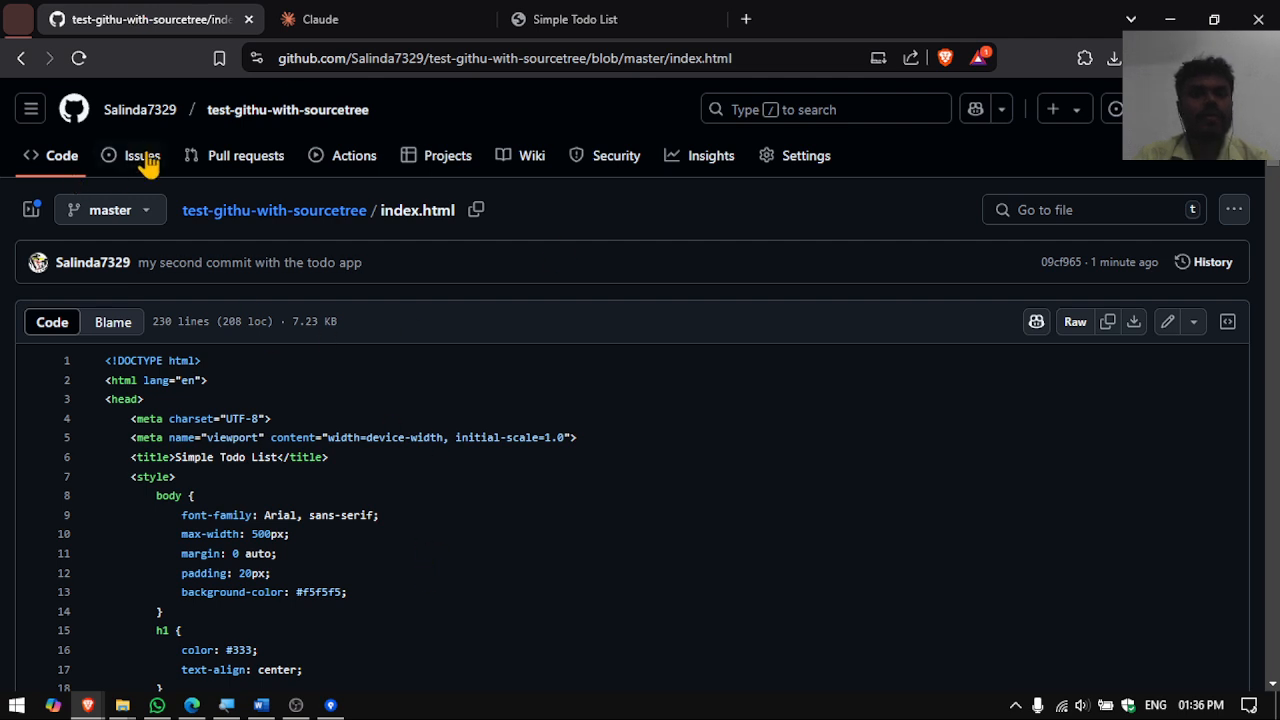
- Go to the repository's Settings and its Pages section
{"action": "left_click", "coordinate": [216, 216]}
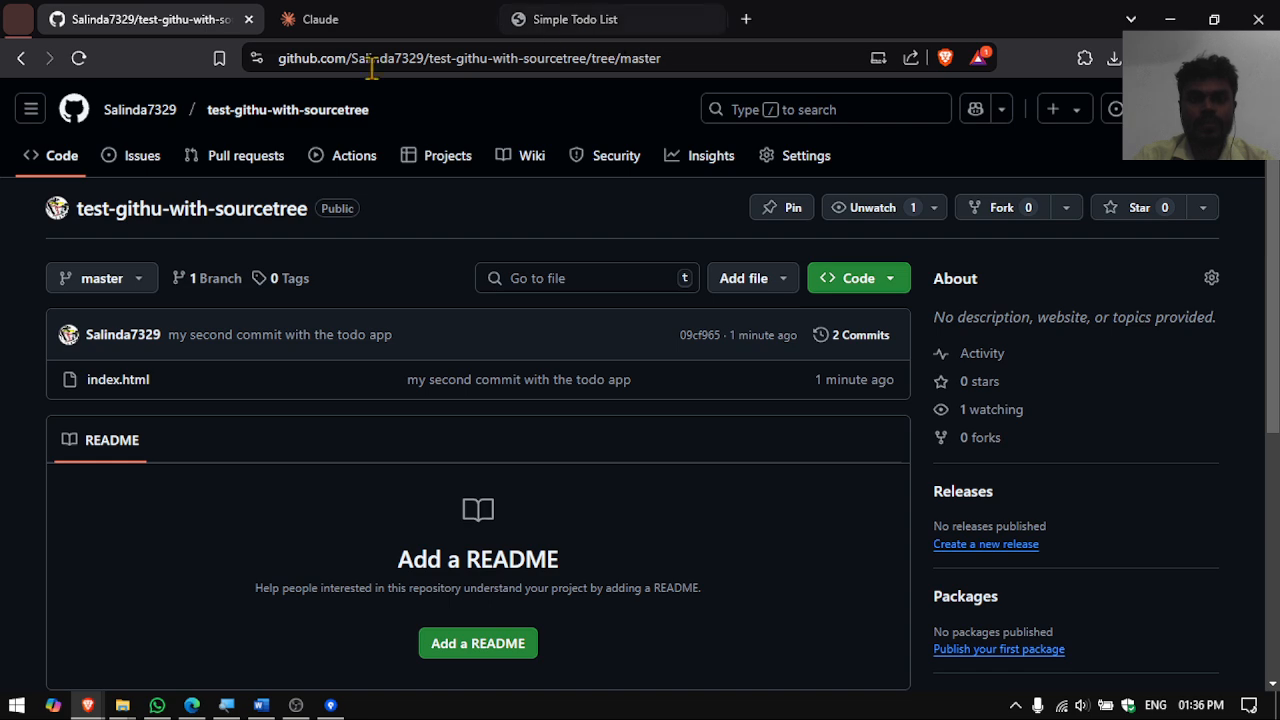
{"action": "left_click", "coordinate": [790, 165]}
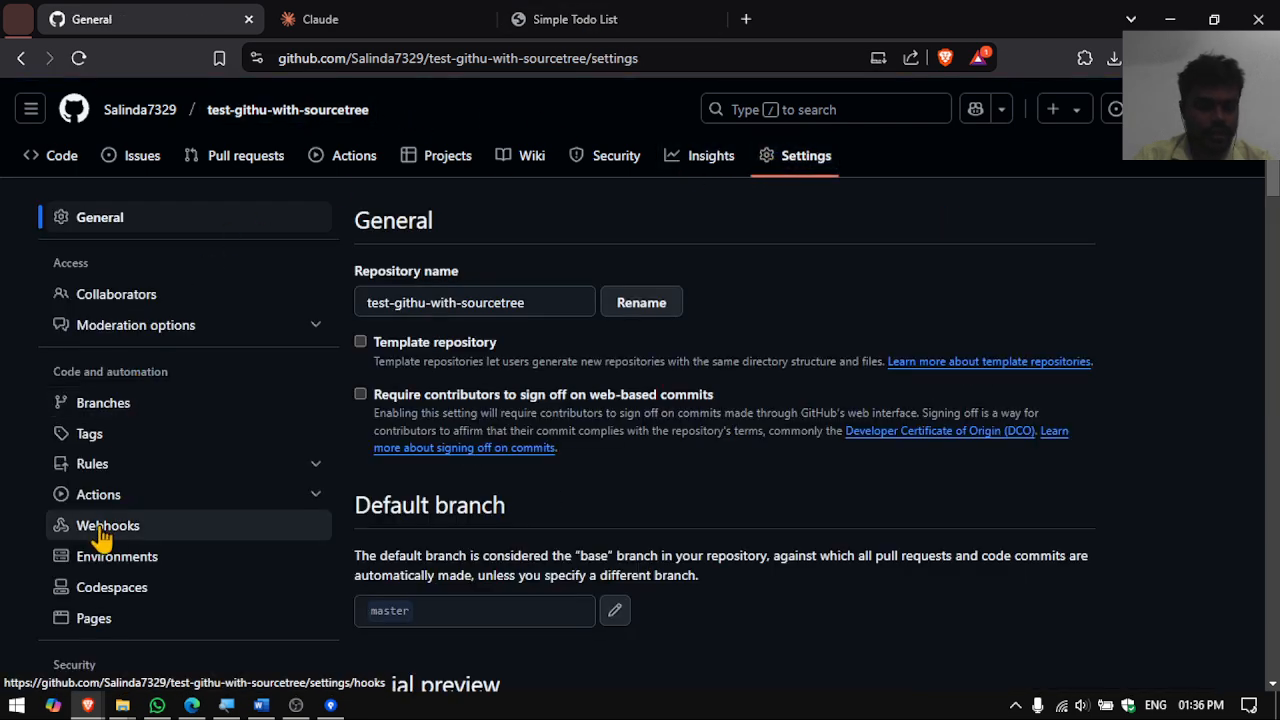
{"action": "scroll", "coordinate": [157, 520], "scroll_direction": "down", "scroll_amount": 2}
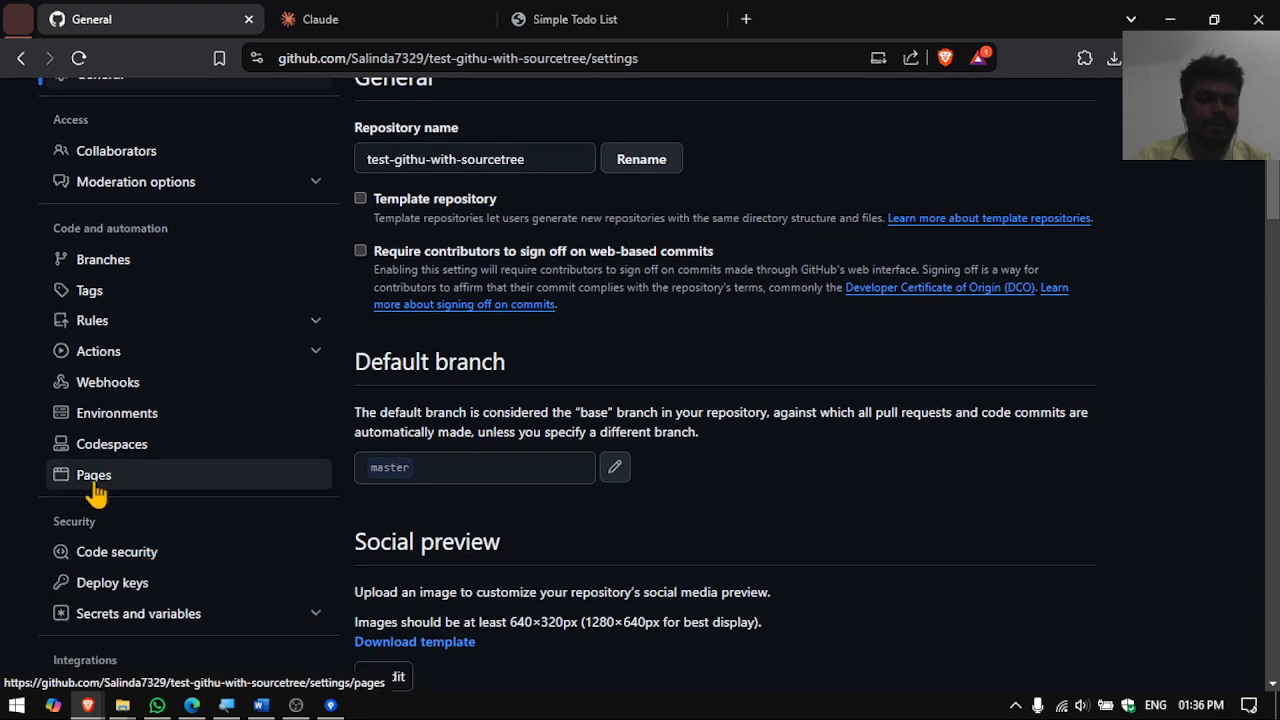
{"action": "left_click", "coordinate": [97, 482]}
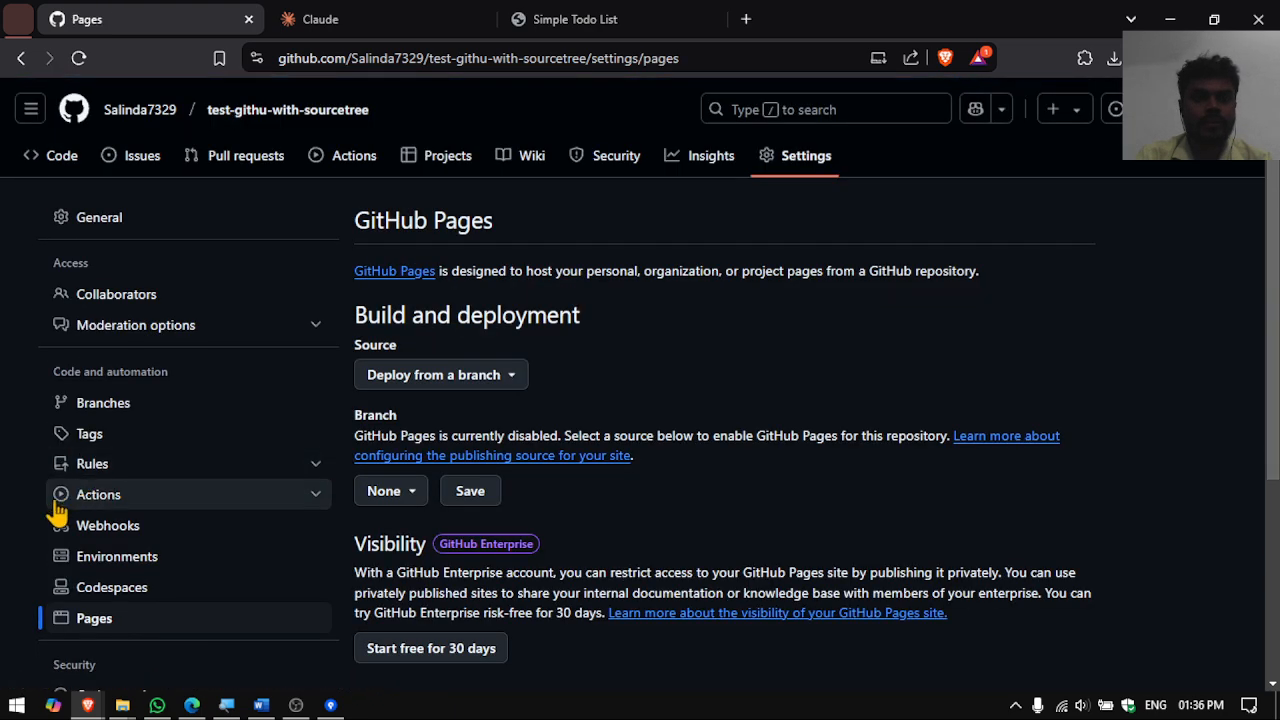
- Set Pages to deploy from a branch using master and / (root), and save
{"action": "left_click", "coordinate": [485, 378]}
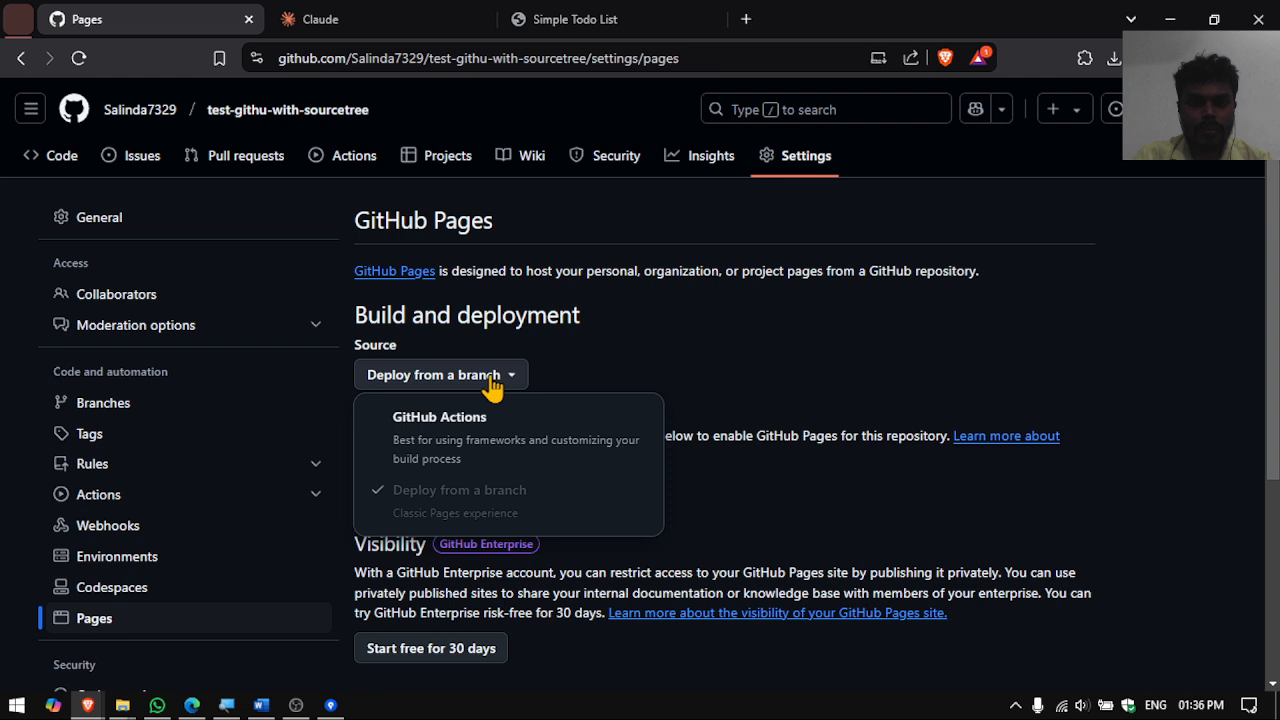
{"action": "left_click", "coordinate": [546, 362]}
{"action": "scroll", "coordinate": [410, 400], "scroll_direction": "down", "scroll_amount": 1}
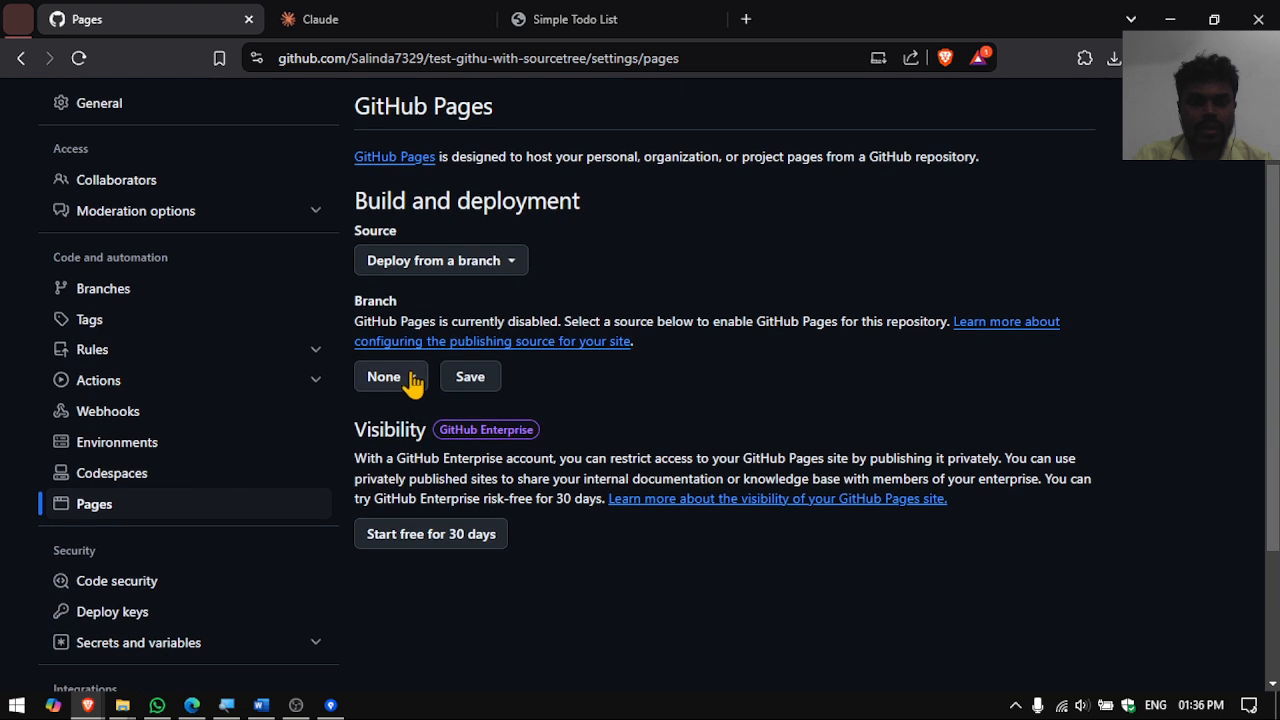
{"action": "left_click", "coordinate": [392, 377]}
{"action": "left_click", "coordinate": [405, 506]}
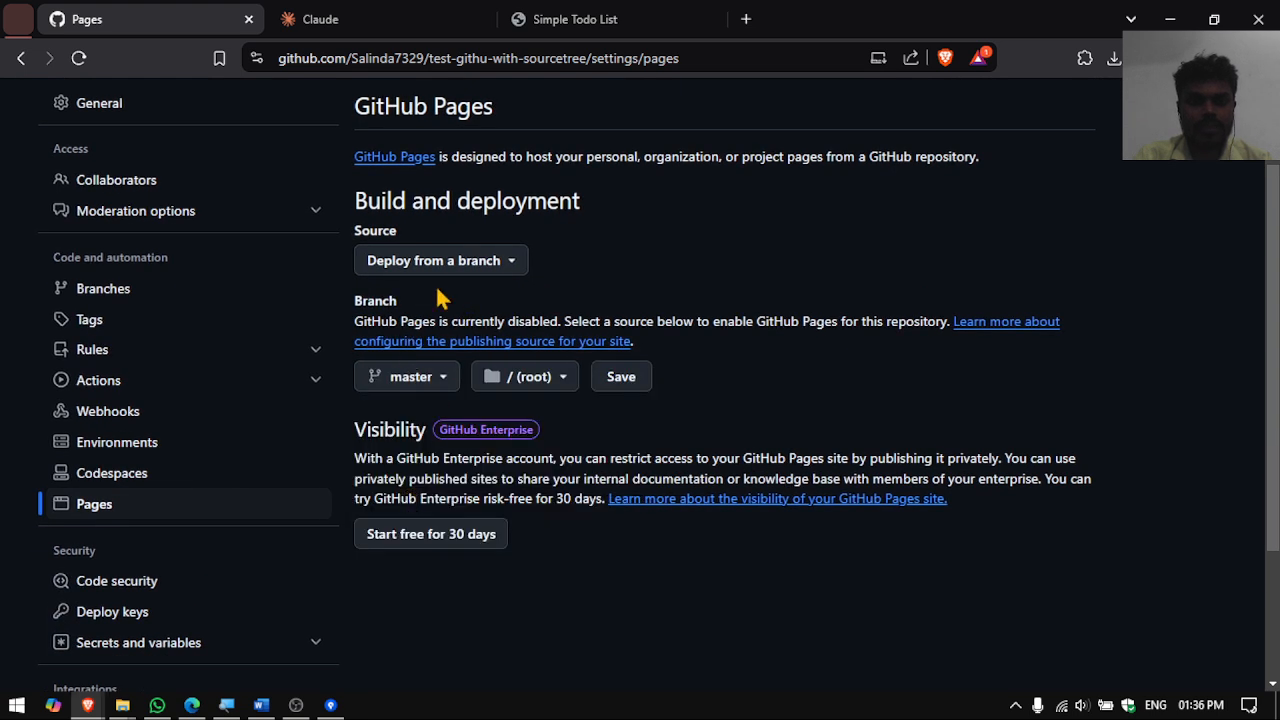
{"action": "left_click", "coordinate": [628, 385]}
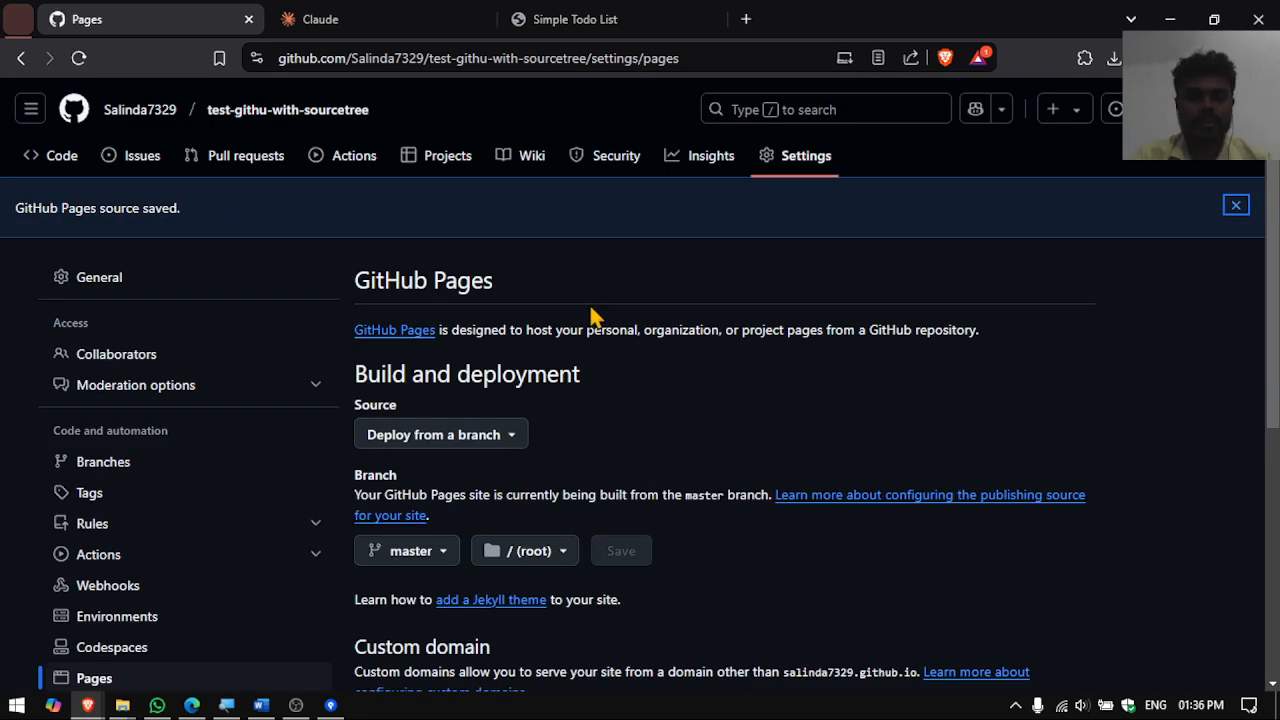
{"action": "scroll", "coordinate": [570, 420], "scroll_direction": "down", "scroll_amount": 1}
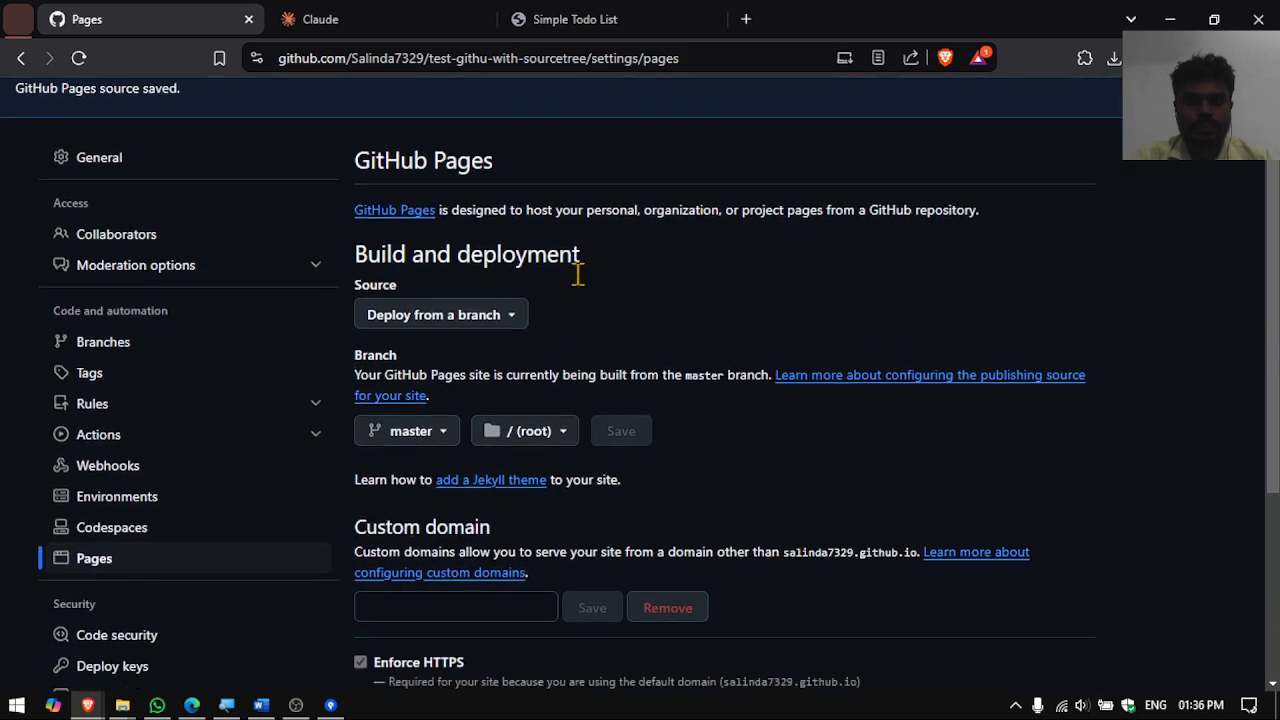
{"action": "scroll", "coordinate": [538, 507], "scroll_direction": "down", "scroll_amount": 1}
{"action": "scroll", "coordinate": [533, 375], "scroll_direction": "down", "scroll_amount": 3}
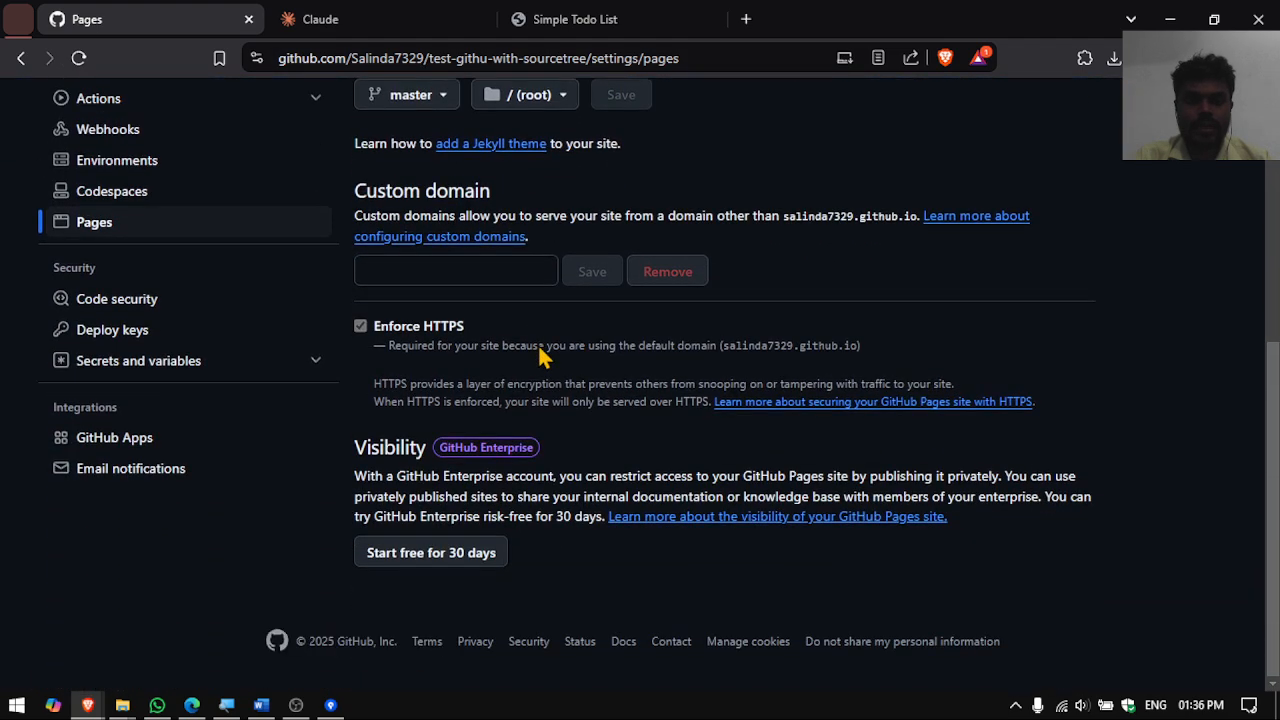
{"action": "scroll", "coordinate": [538, 344], "scroll_direction": "up", "scroll_amount": 5}
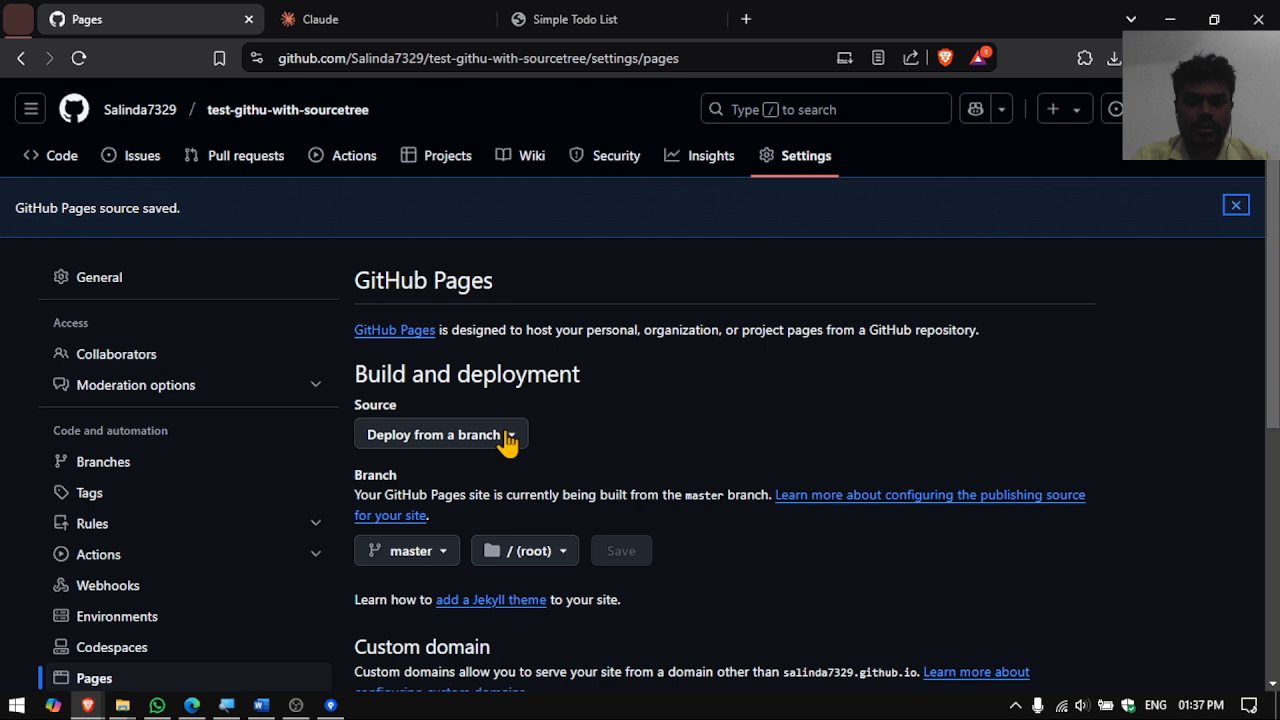
- Change the Pages source to GitHub Actions, then return to test-githu-with-sourcetree's main page
{"action": "left_click", "coordinate": [485, 441]}
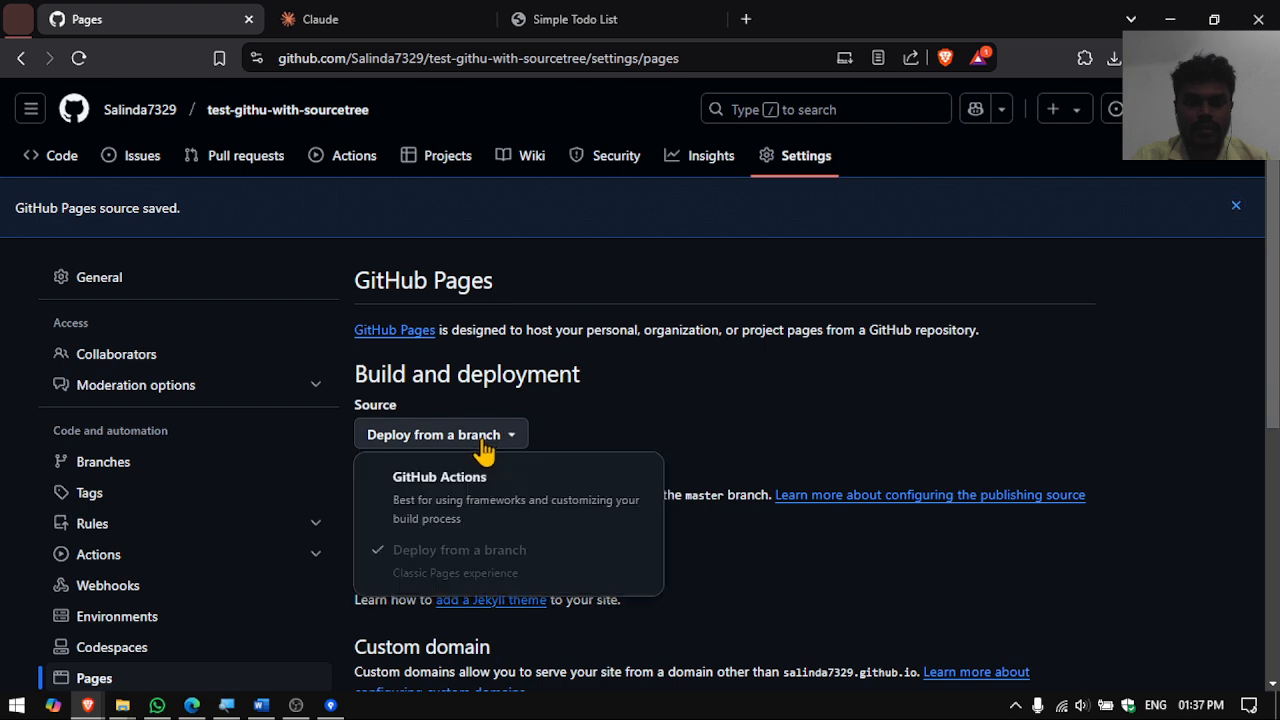
{"action": "left_click", "coordinate": [460, 487]}
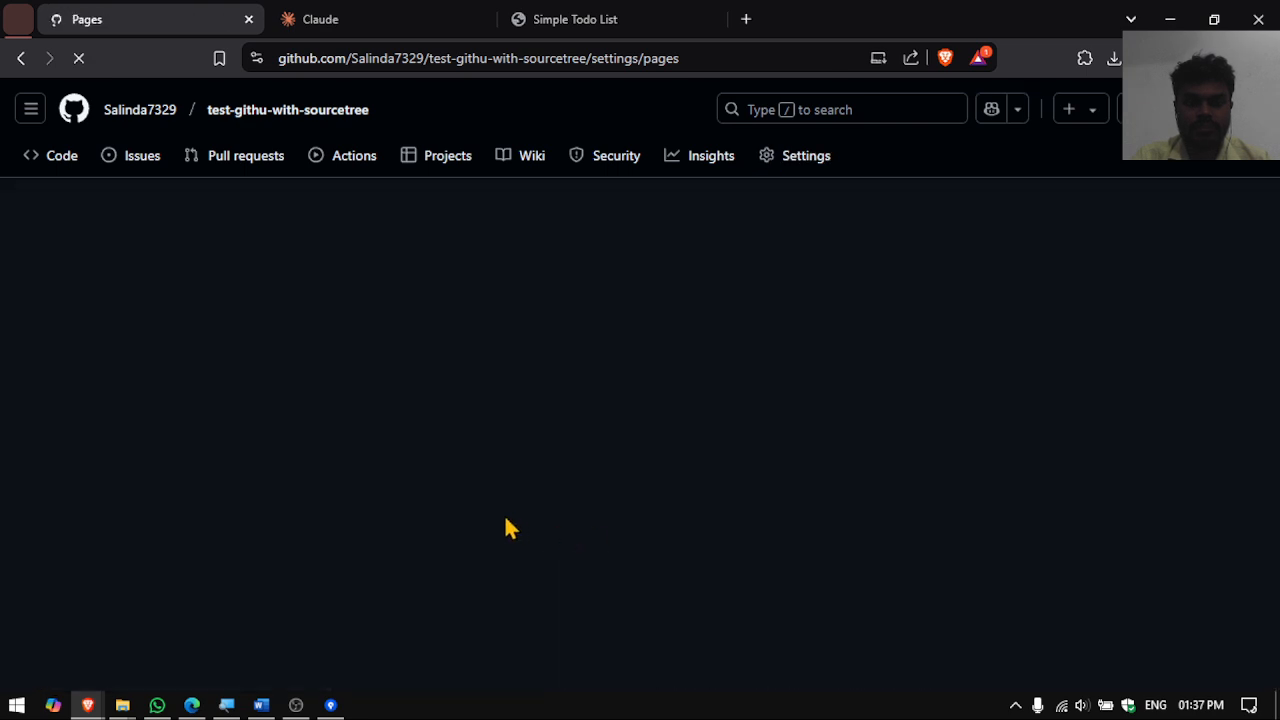
{"action": "scroll", "coordinate": [506, 480], "scroll_direction": "down", "scroll_amount": 1}
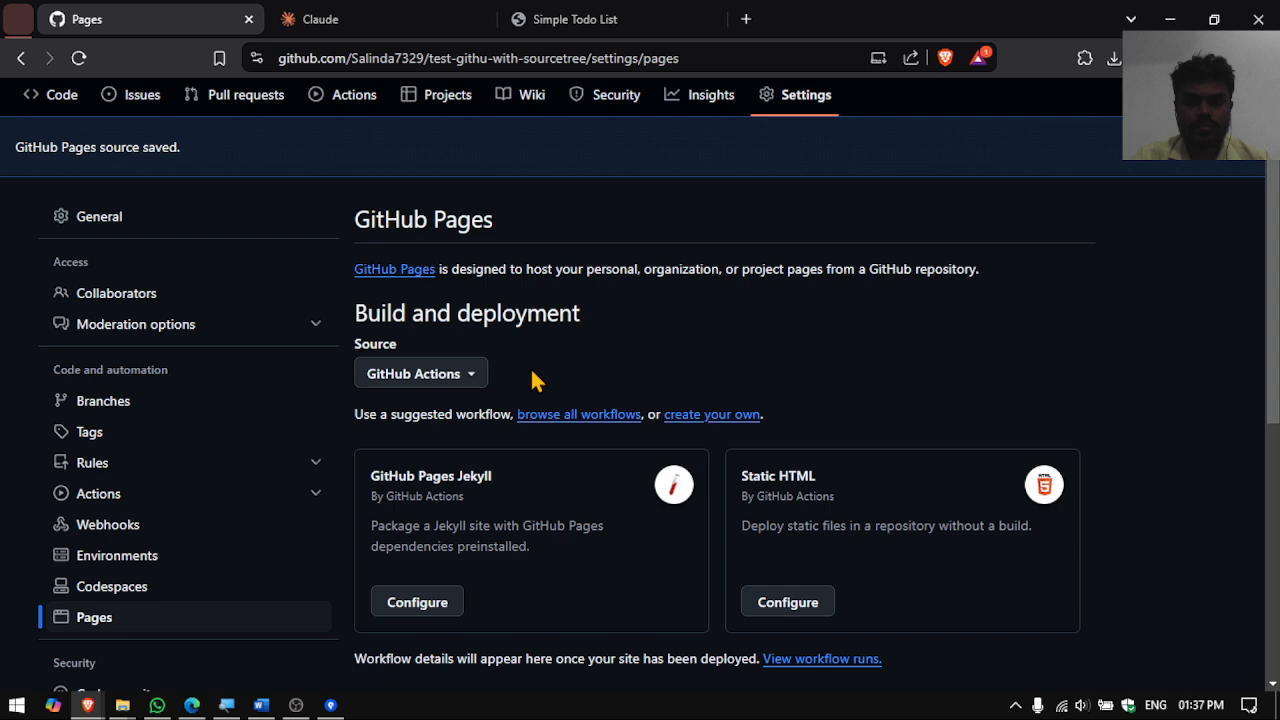
{"action": "scroll", "coordinate": [585, 376], "scroll_direction": "down", "scroll_amount": 5}
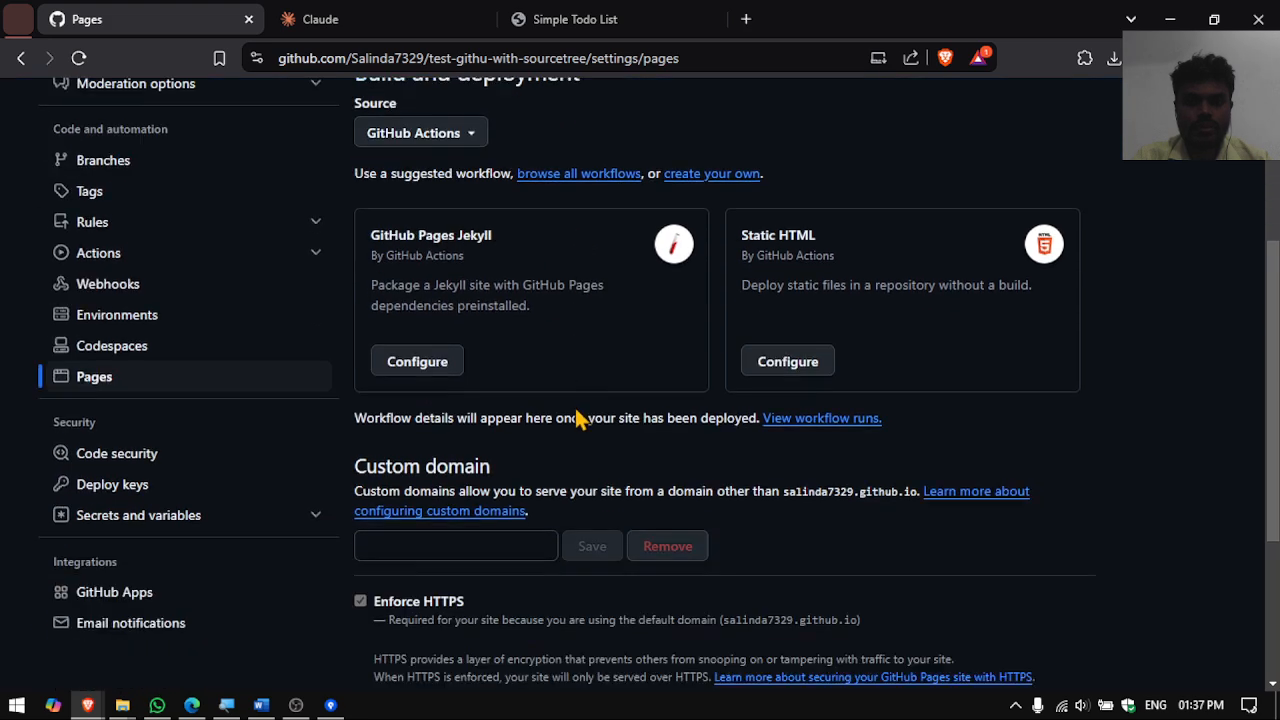
{"action": "scroll", "coordinate": [515, 483], "scroll_direction": "up", "scroll_amount": 5}
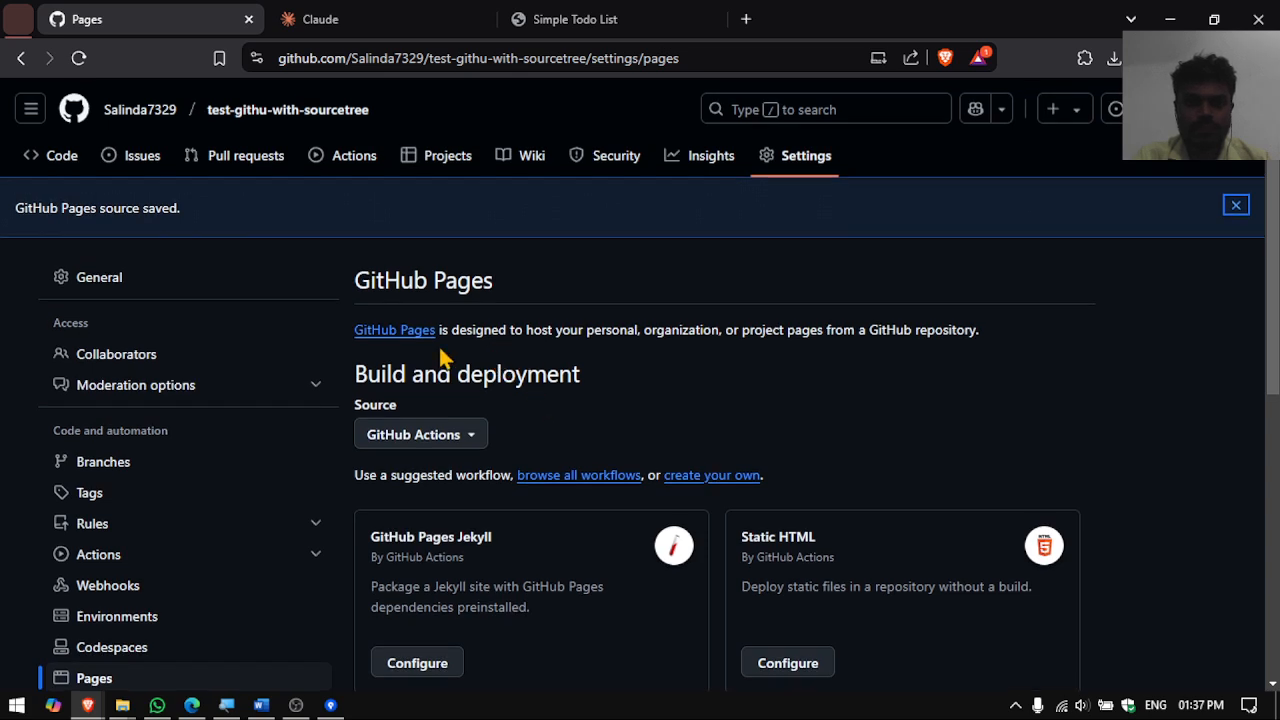
{"action": "scroll", "coordinate": [663, 373], "scroll_direction": "down", "scroll_amount": 1}
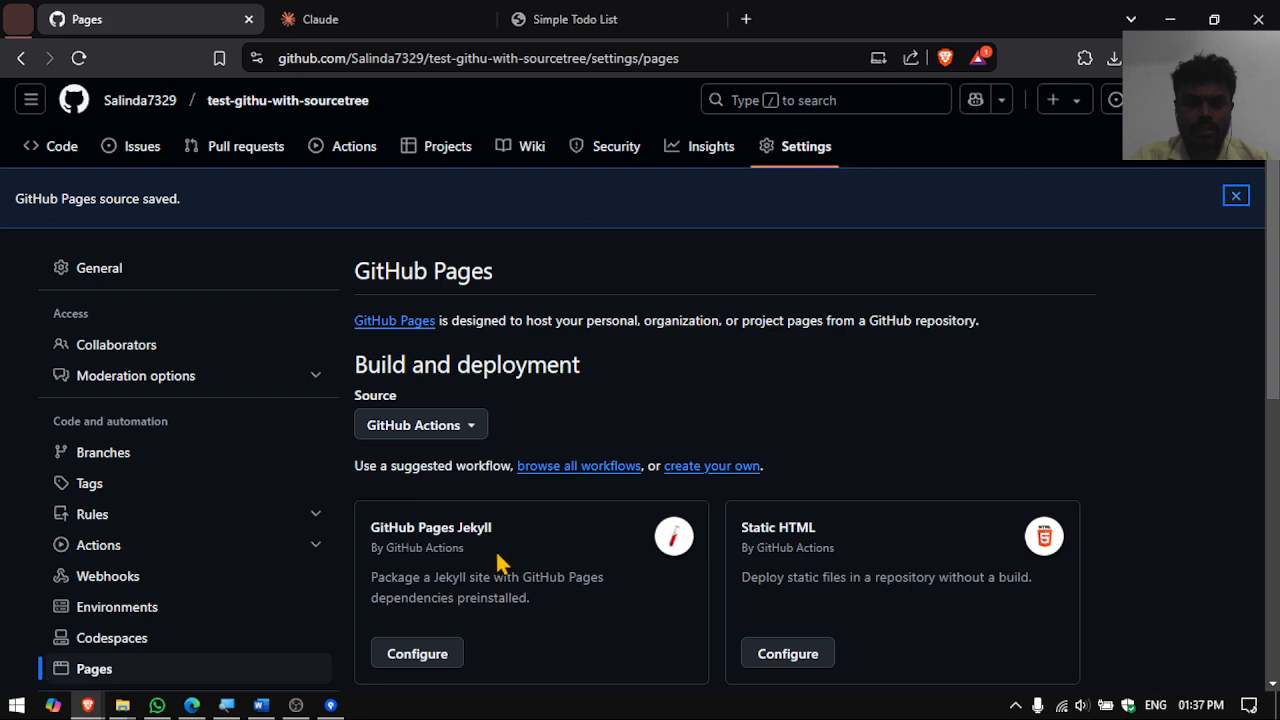
{"action": "scroll", "coordinate": [503, 555], "scroll_direction": "down", "scroll_amount": 1}
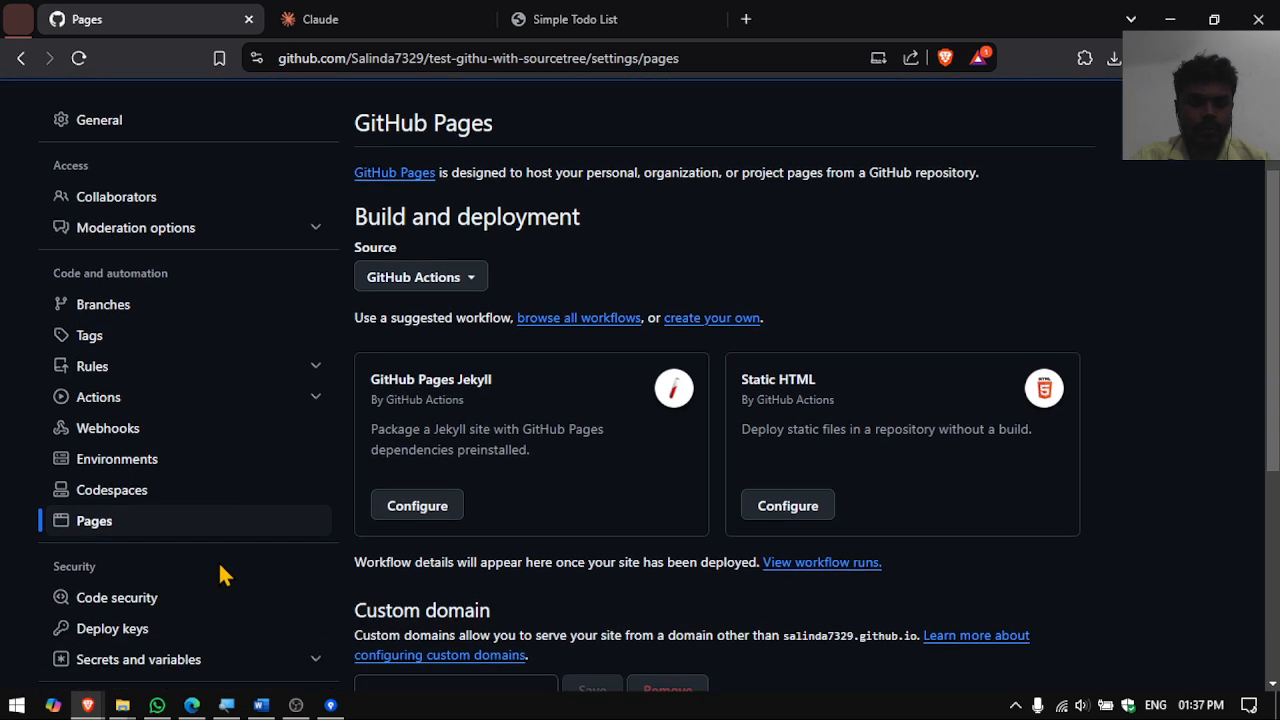
{"action": "scroll", "coordinate": [218, 561], "scroll_direction": "down", "scroll_amount": 2}
{"action": "scroll", "coordinate": [477, 535], "scroll_direction": "up", "scroll_amount": 4}
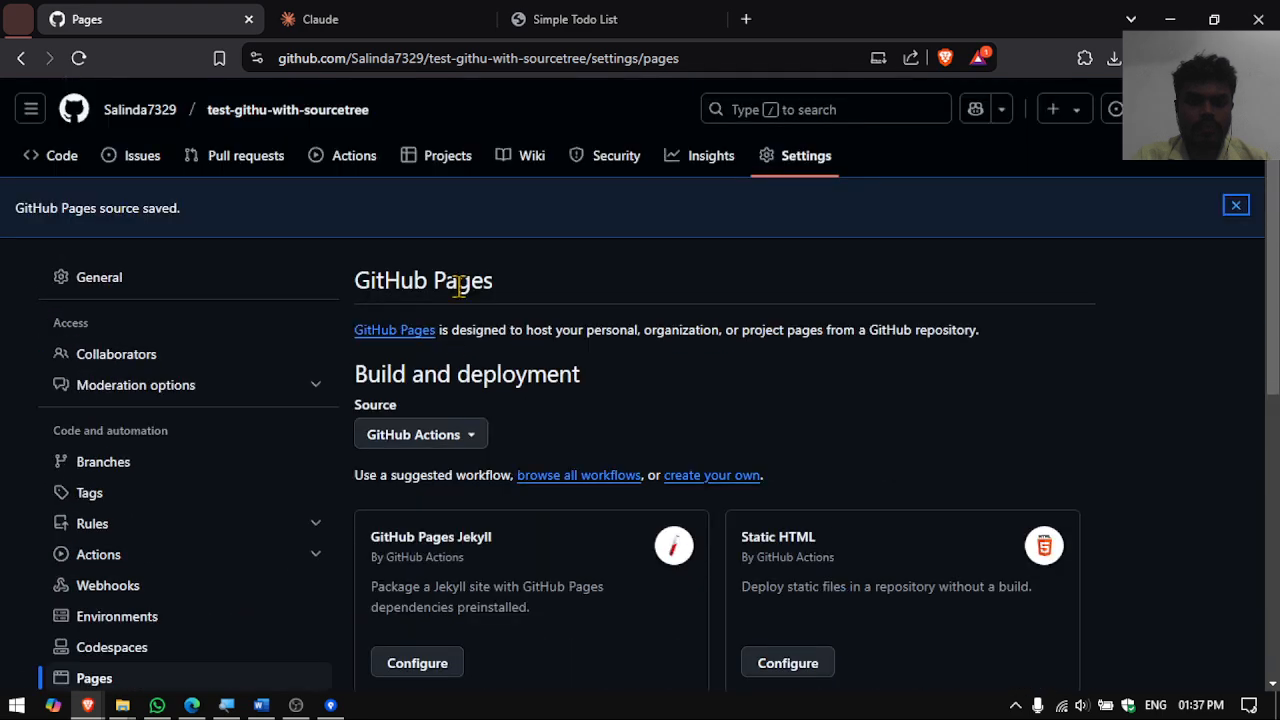
{"action": "left_click", "coordinate": [267, 118]}
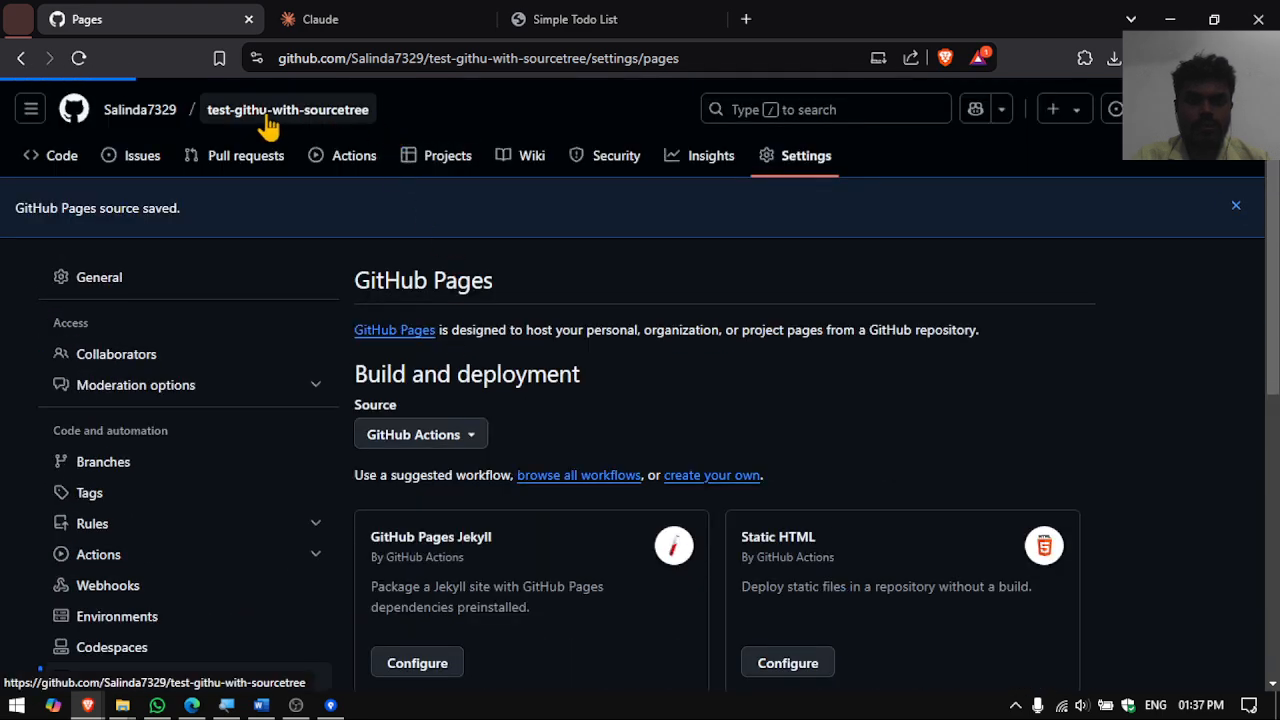
- Open the repository's Settings and scroll through the General settings
{"action": "left_click", "coordinate": [803, 162]}
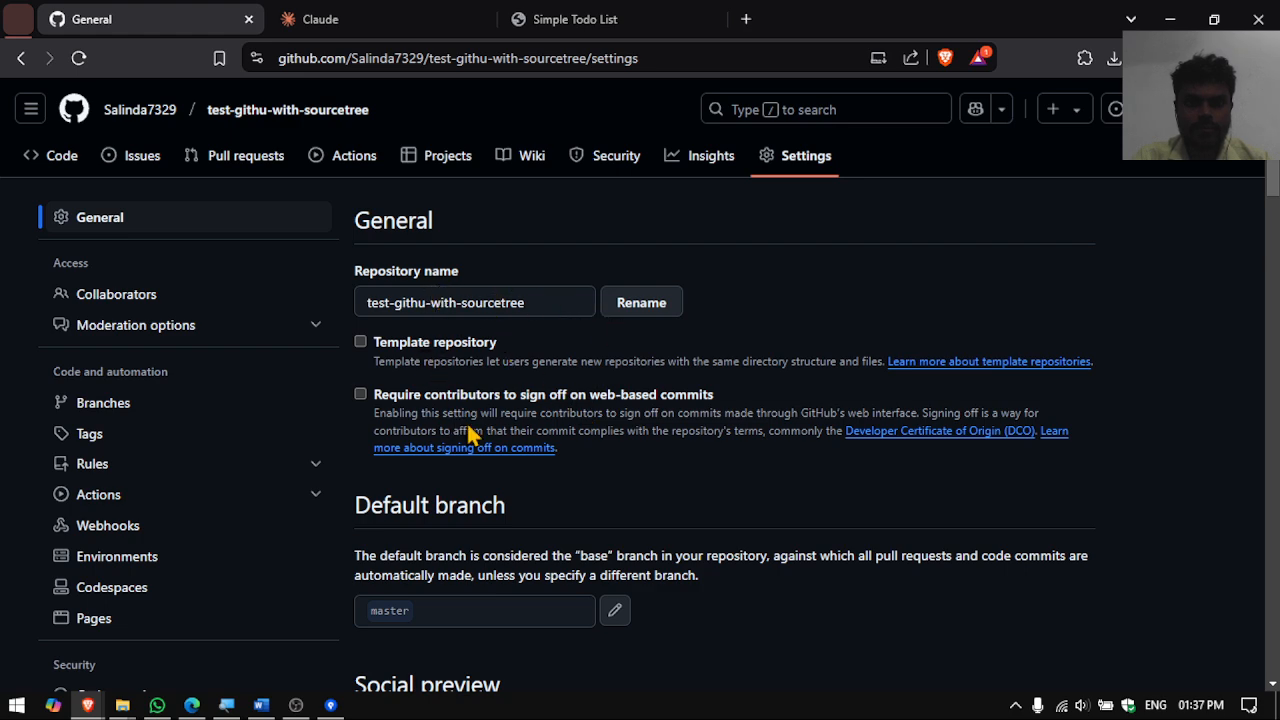
{"action": "scroll", "coordinate": [472, 432], "scroll_direction": "down", "scroll_amount": 3}
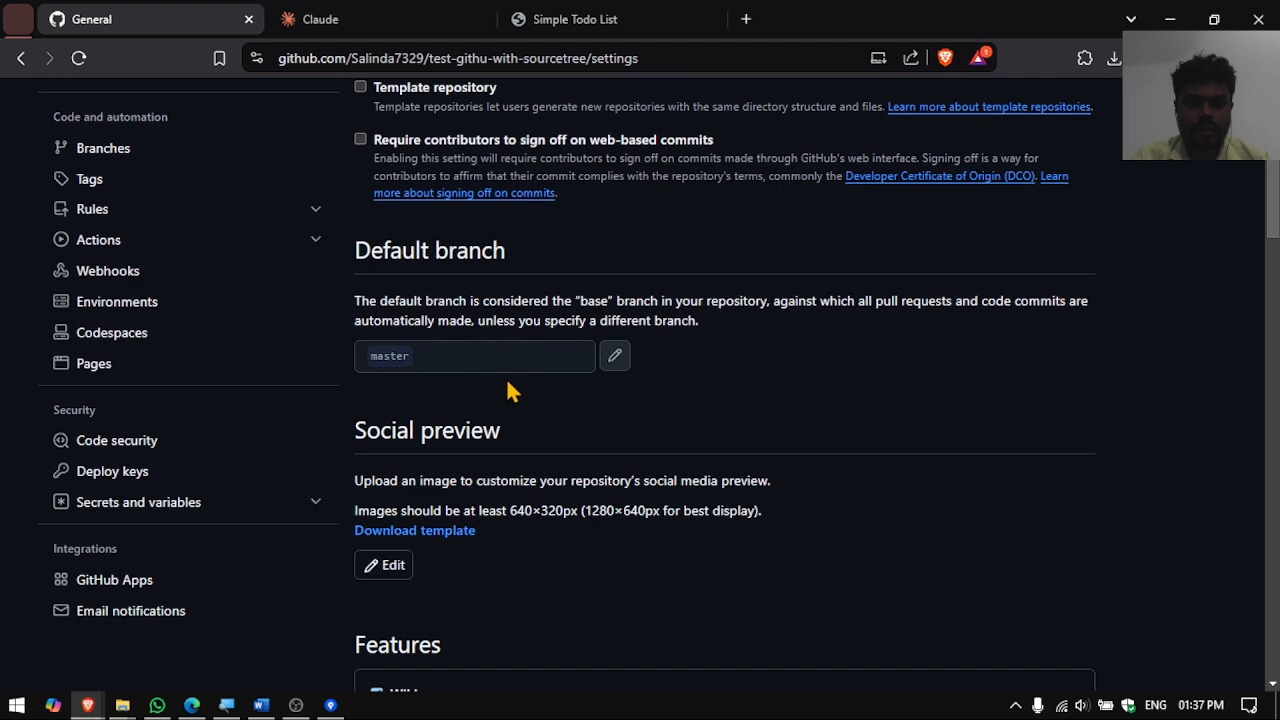
{"action": "scroll", "coordinate": [510, 390], "scroll_direction": "down", "scroll_amount": 1}
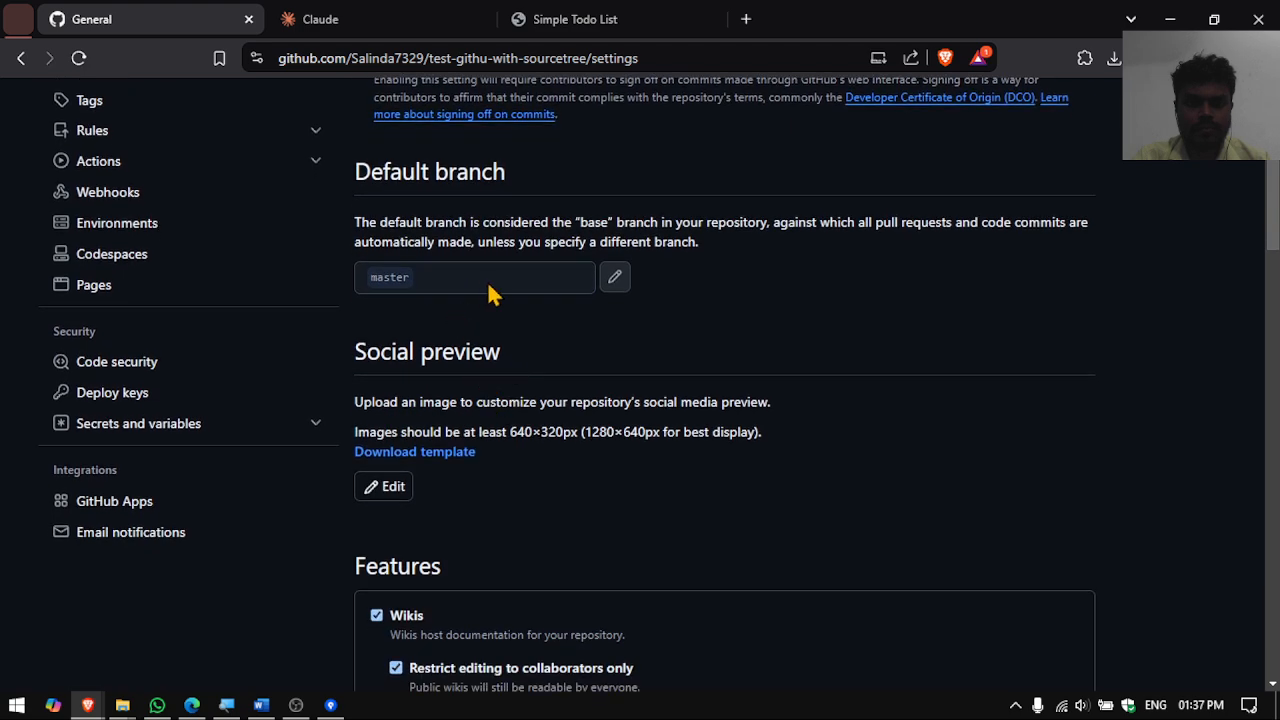
{"action": "scroll", "coordinate": [510, 370], "scroll_direction": "down", "scroll_amount": 5}
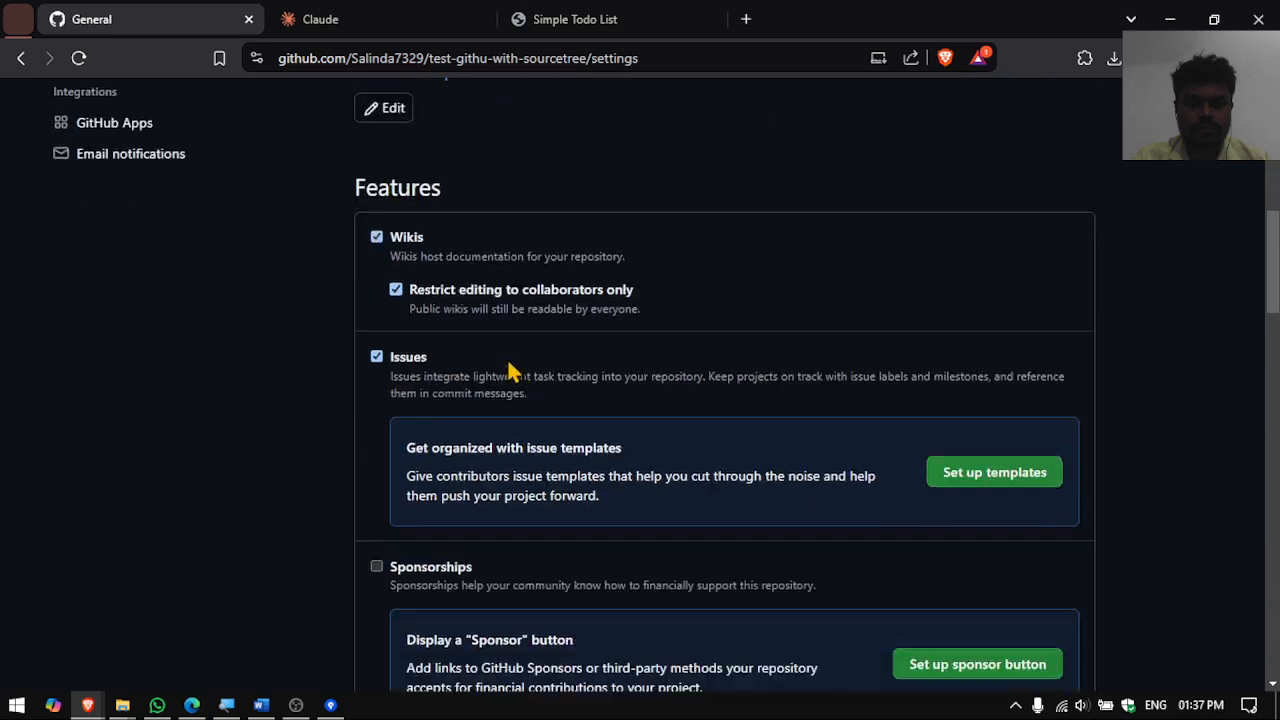
{"action": "scroll", "coordinate": [510, 368], "scroll_direction": "down", "scroll_amount": 8}
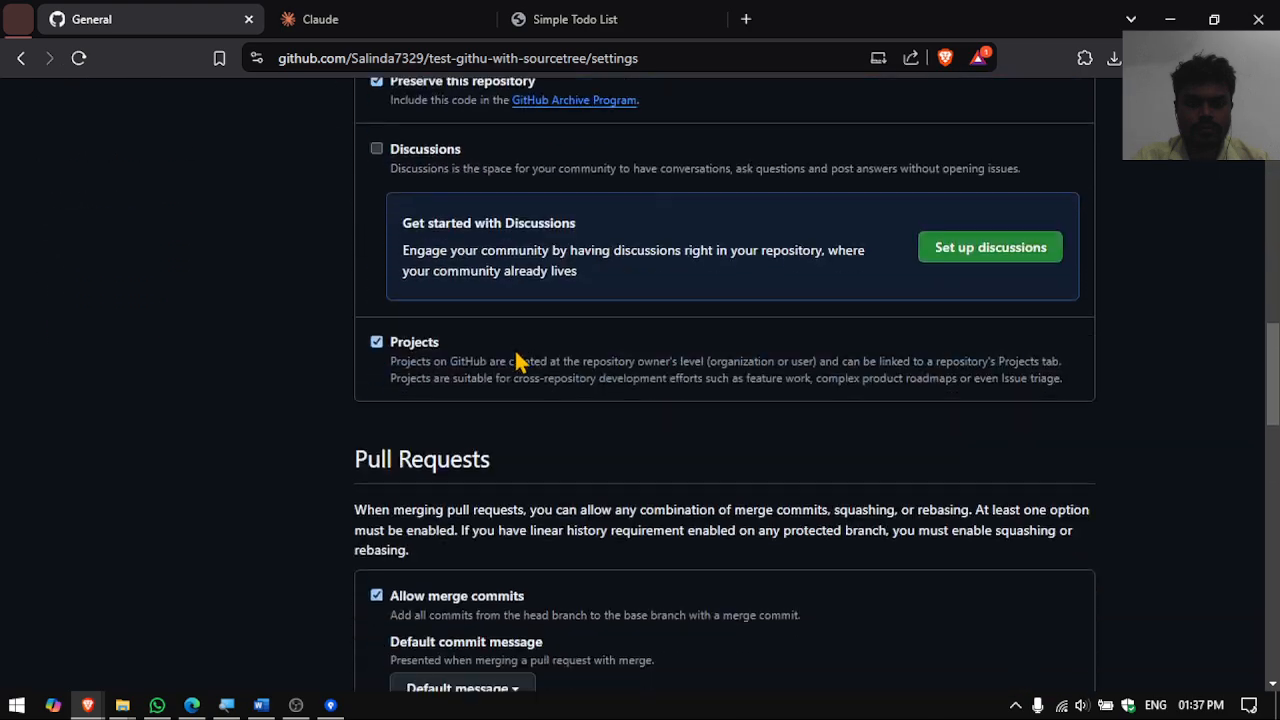
{"action": "scroll", "coordinate": [518, 362], "scroll_direction": "down", "scroll_amount": 15}
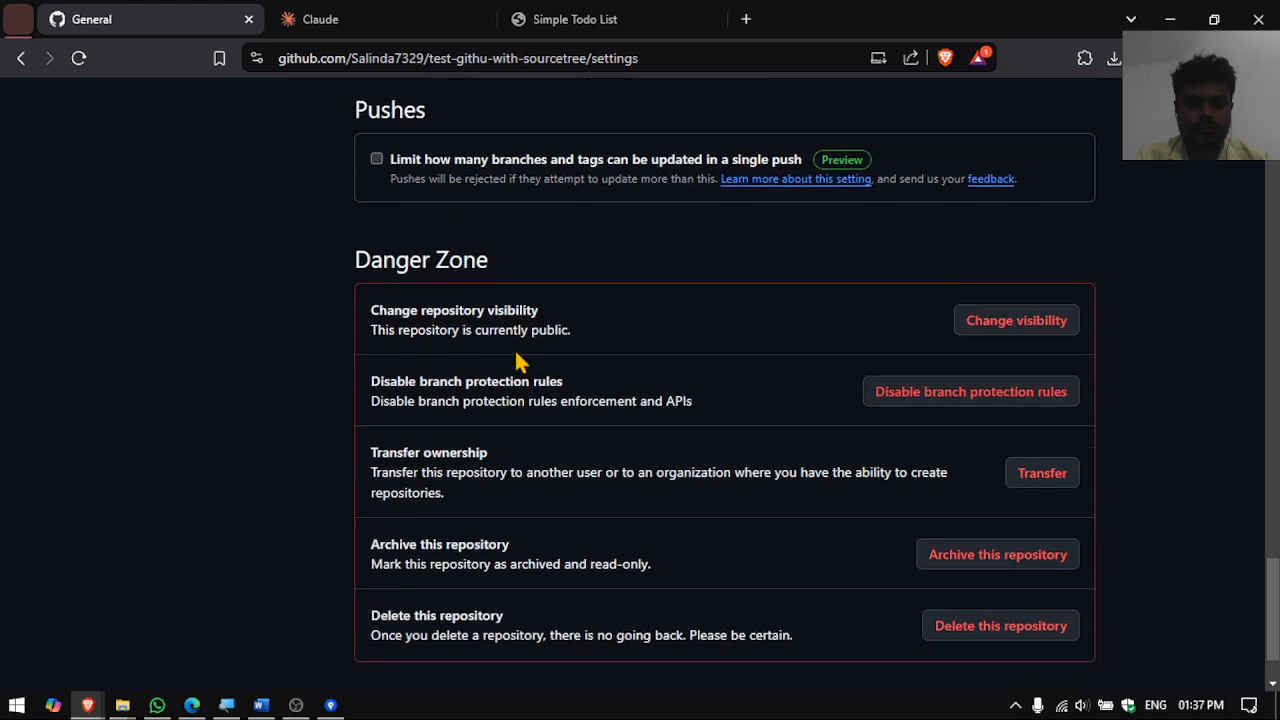
{"action": "scroll", "coordinate": [516, 360], "scroll_direction": "up", "scroll_amount": 20}
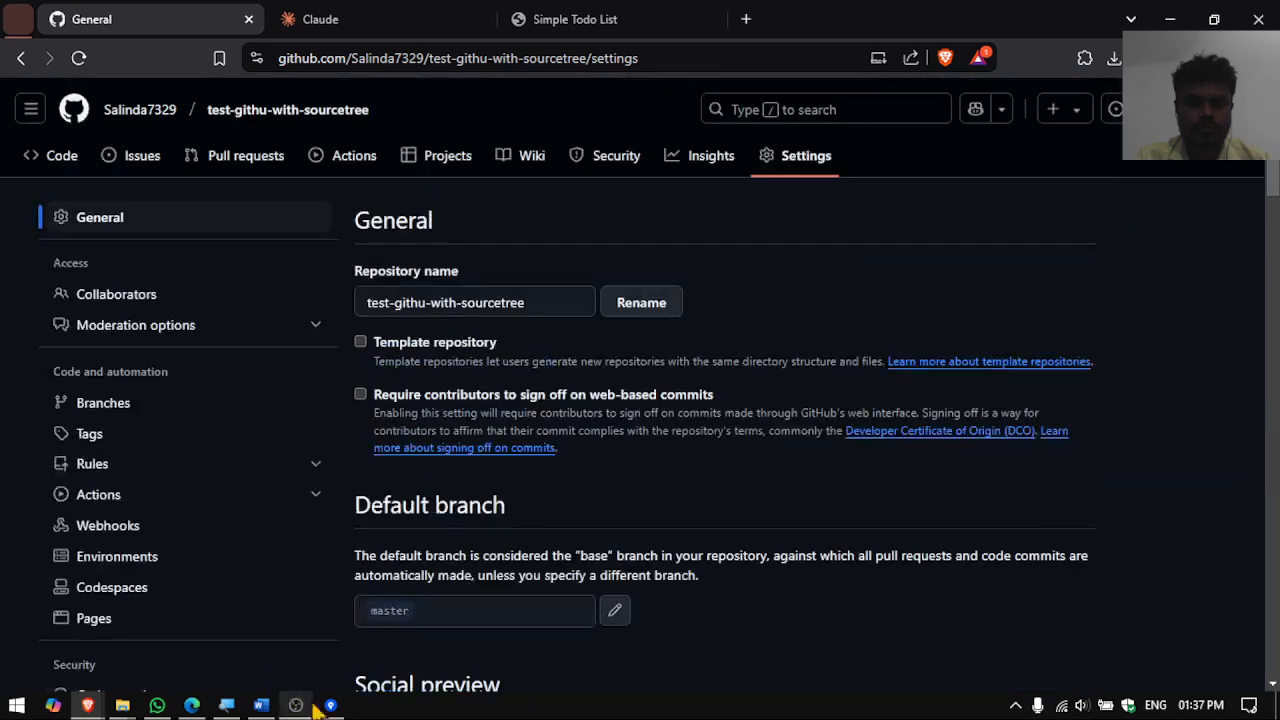
{"action": "left_click", "coordinate": [329, 705]}
{"action": "key", "text": "alt+Tab"}
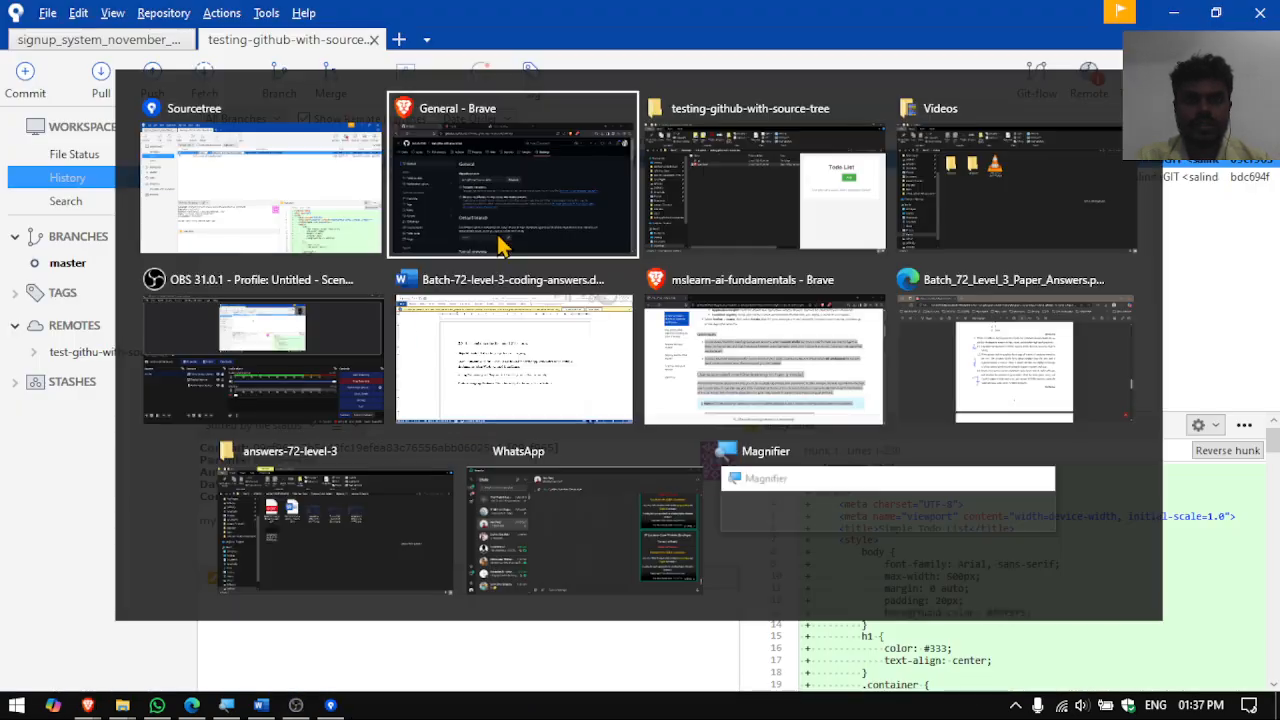
{"action": "left_click", "coordinate": [500, 245]}
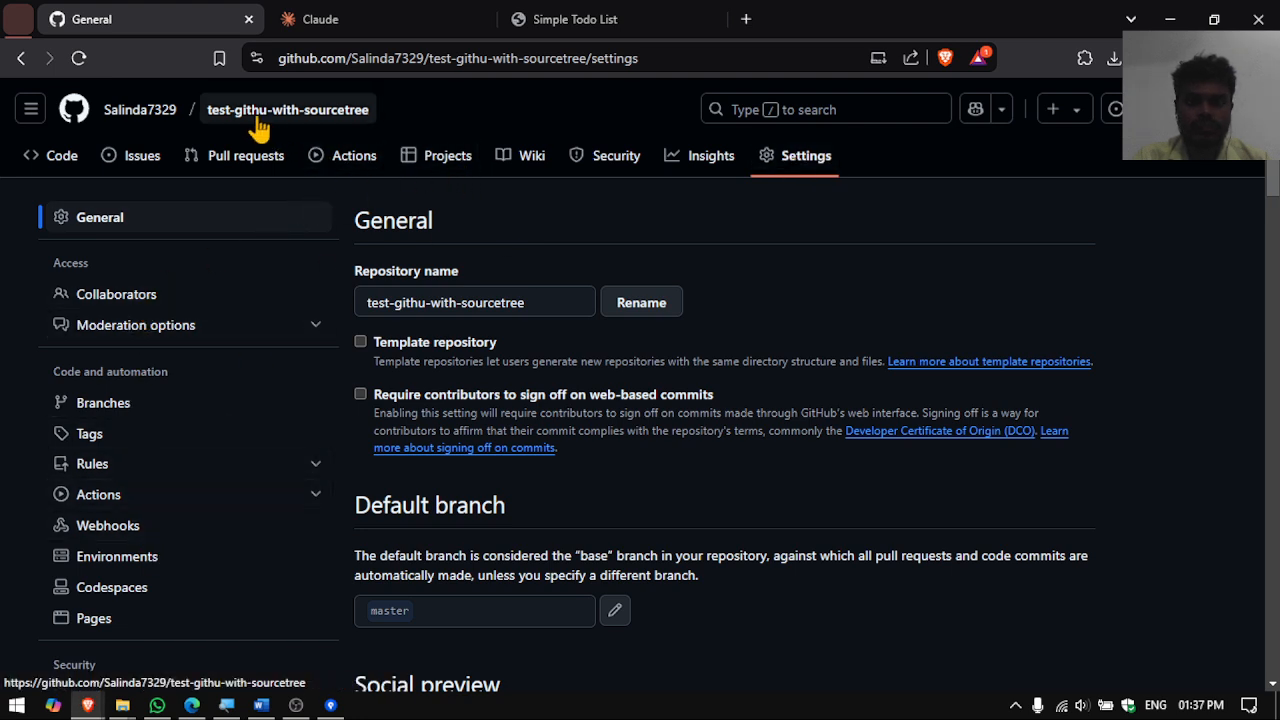
- Reopen the repository settings and go to the Pages section
{"action": "scroll", "coordinate": [175, 383], "scroll_direction": "down", "scroll_amount": 4}
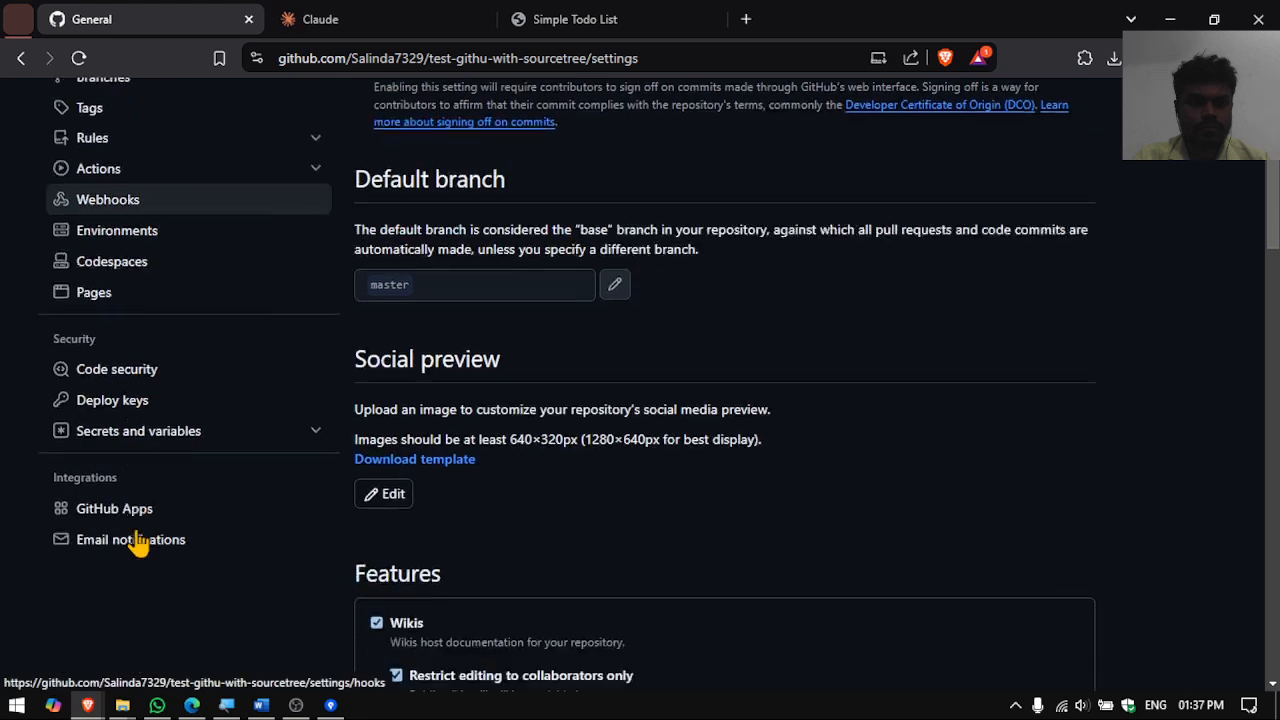
{"action": "scroll", "coordinate": [160, 393], "scroll_direction": "up", "scroll_amount": 4}
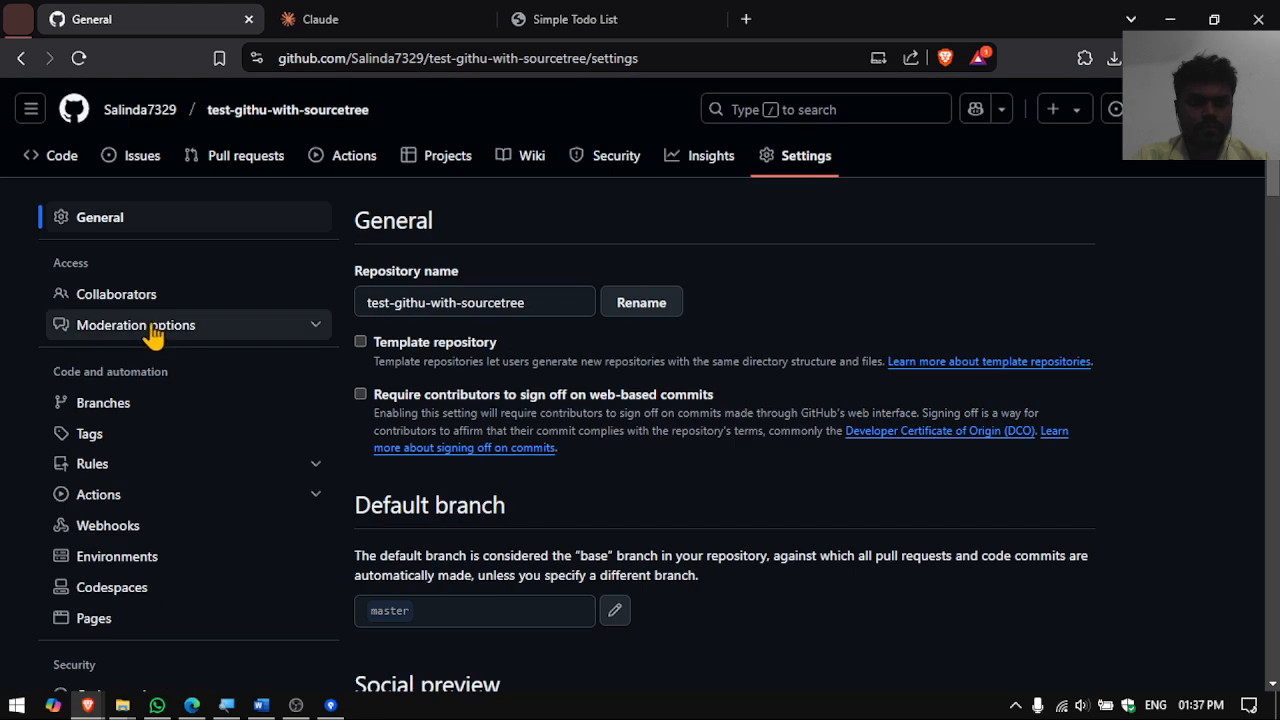
{"action": "left_click", "coordinate": [126, 228]}
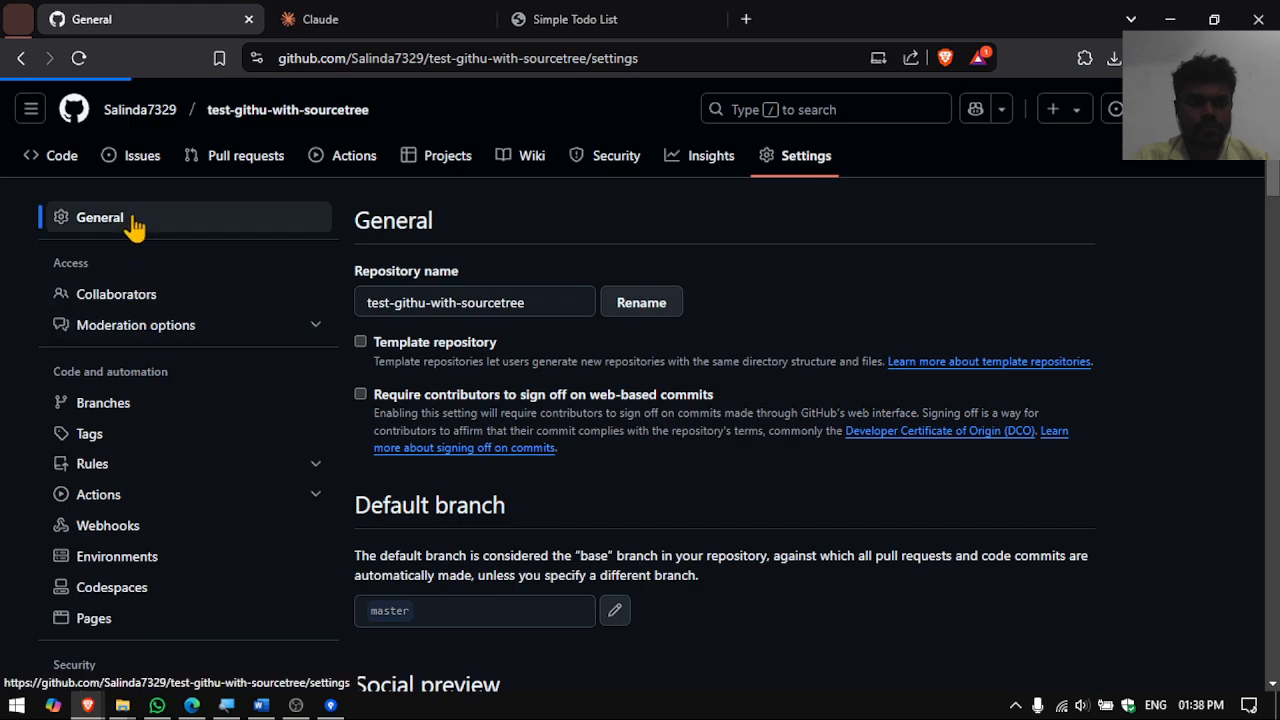
{"action": "left_click", "coordinate": [810, 167]}
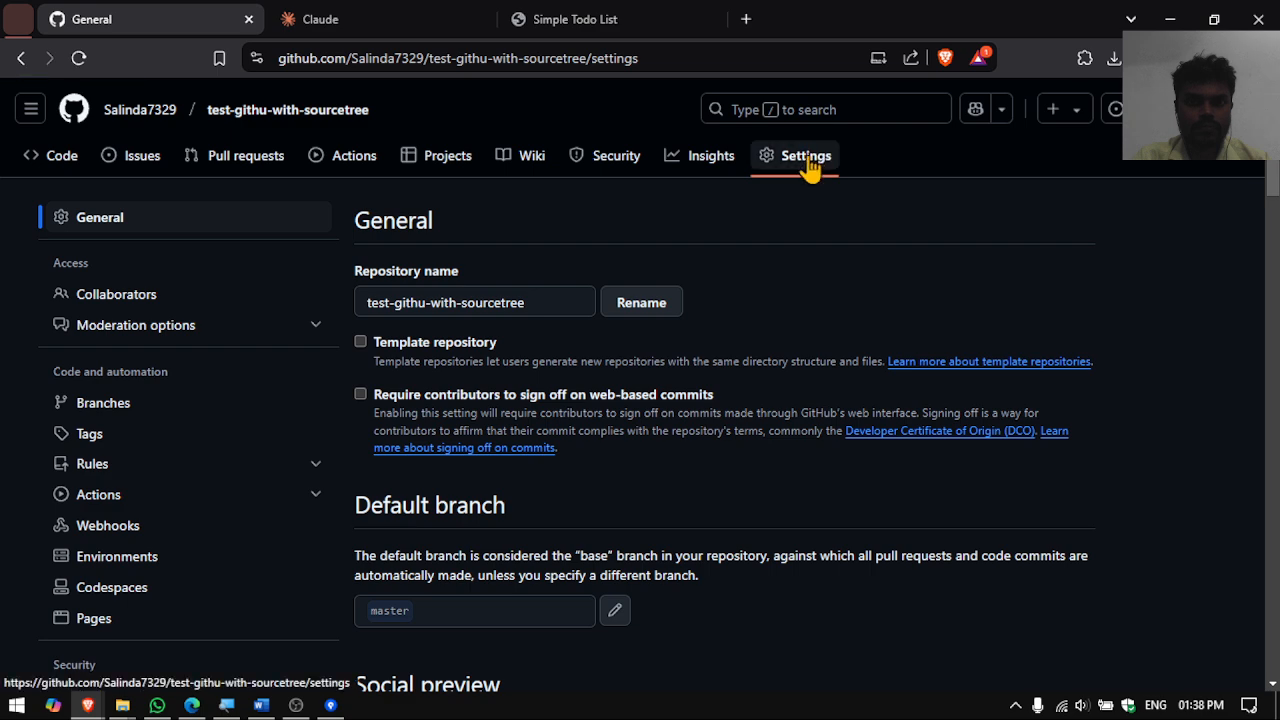
{"action": "scroll", "coordinate": [175, 573], "scroll_direction": "down", "scroll_amount": 1}
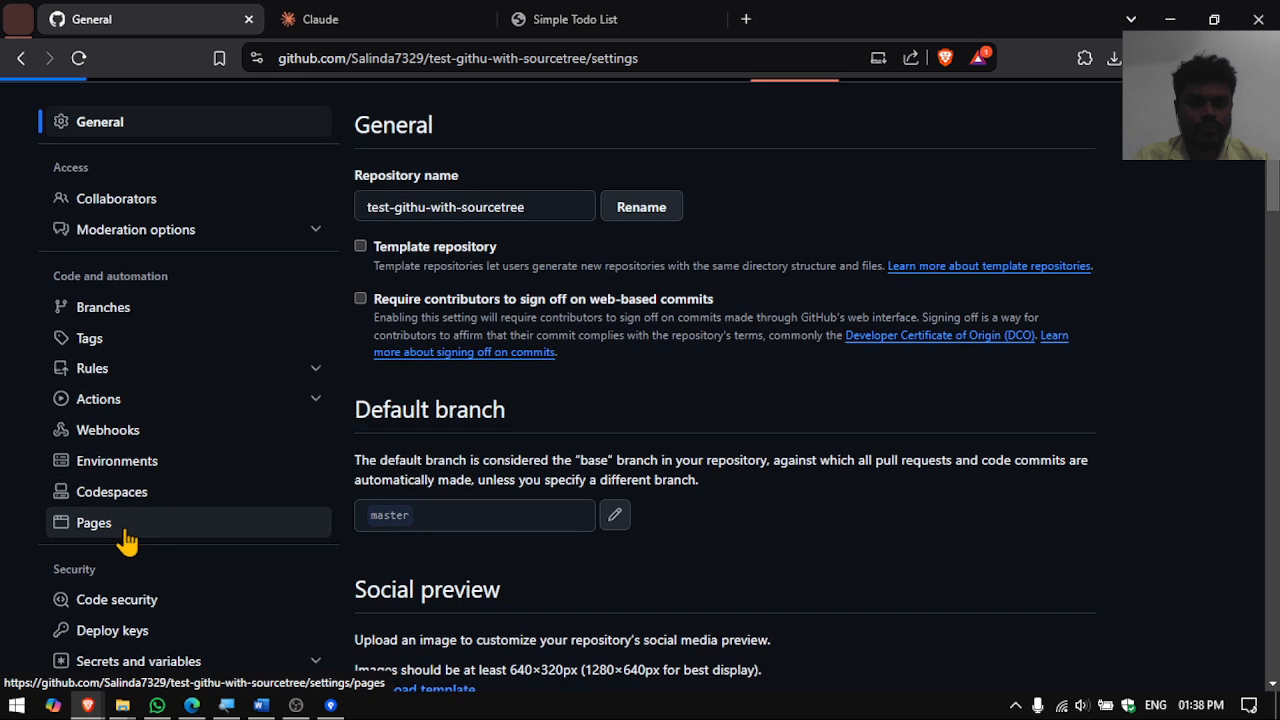
{"action": "left_click", "coordinate": [126, 537]}
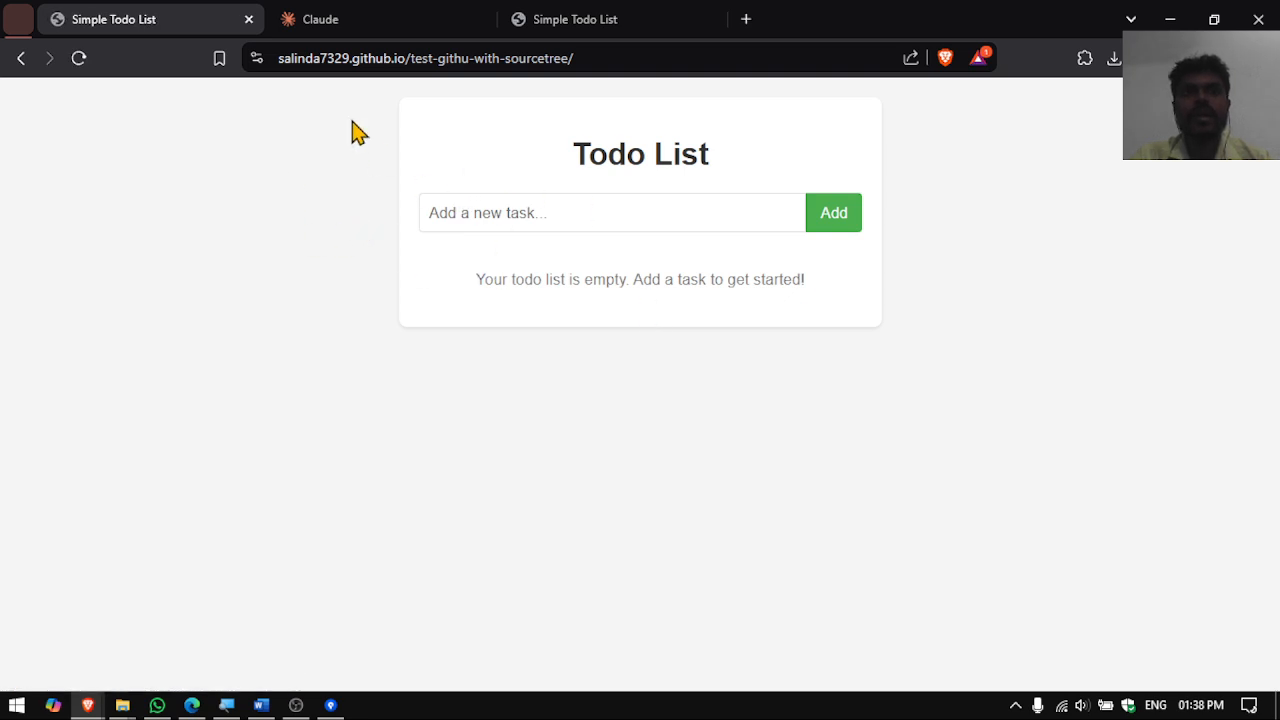
- Add the task 'It is awesome' to the live github.io todo list
{"action": "left_click", "coordinate": [522, 229]}
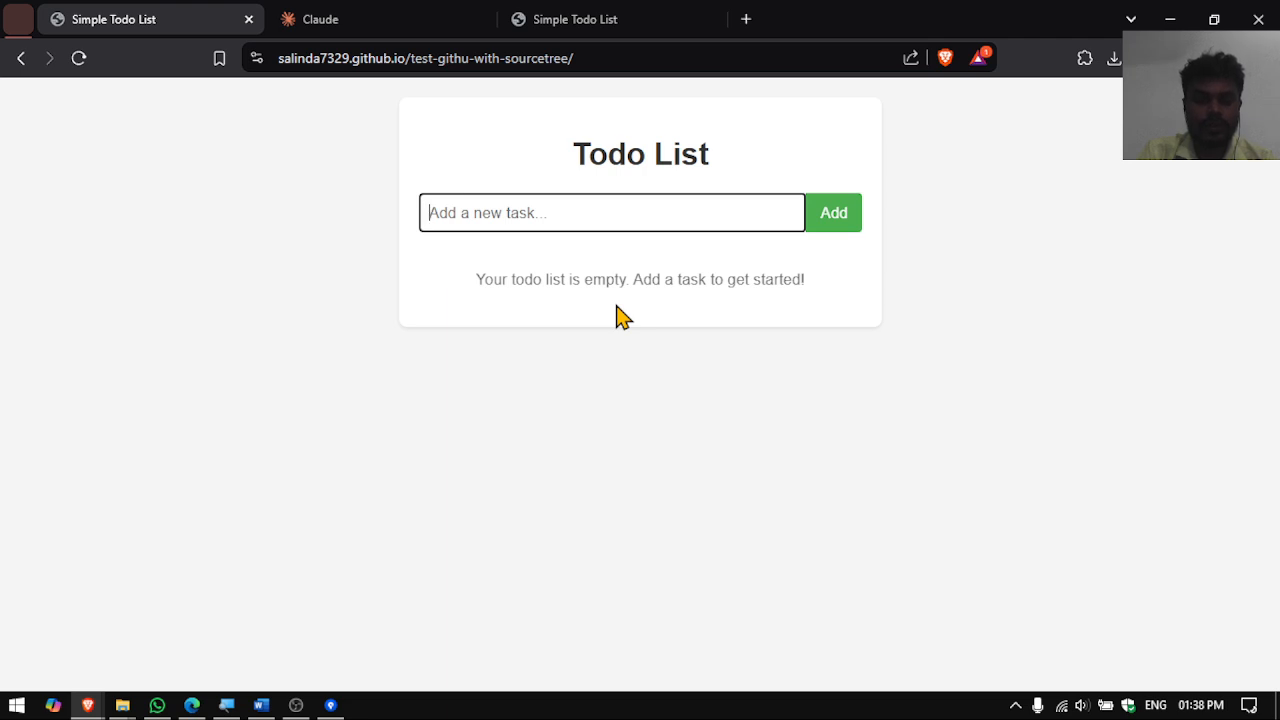
{"action": "type", "text": "It is awesome"}
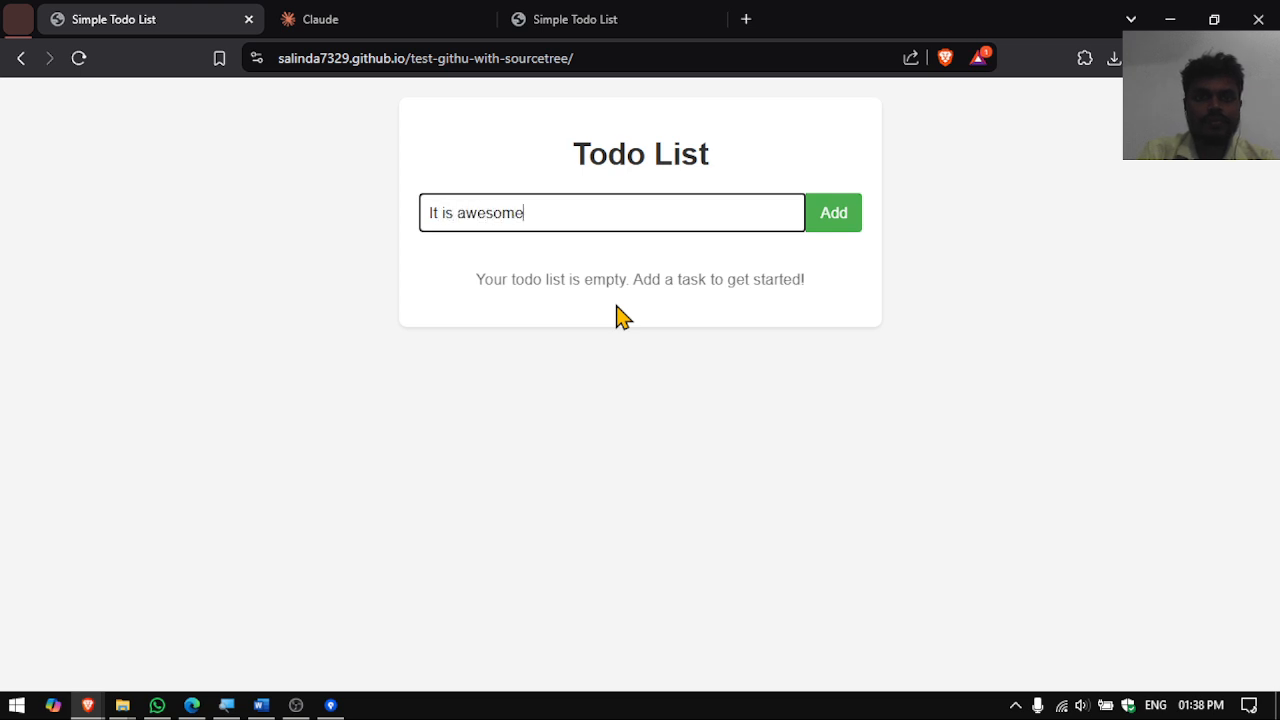
{"action": "left_click", "coordinate": [824, 227]}
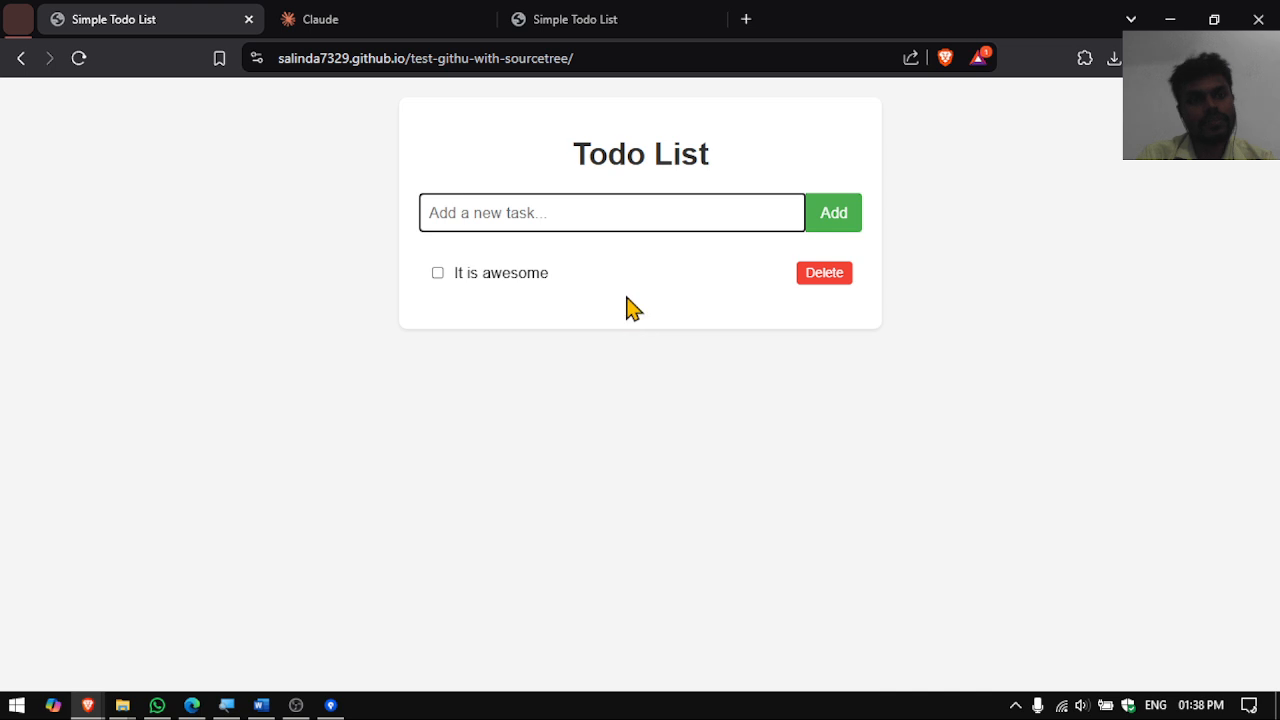
{"action": "left_click", "coordinate": [617, 57]}
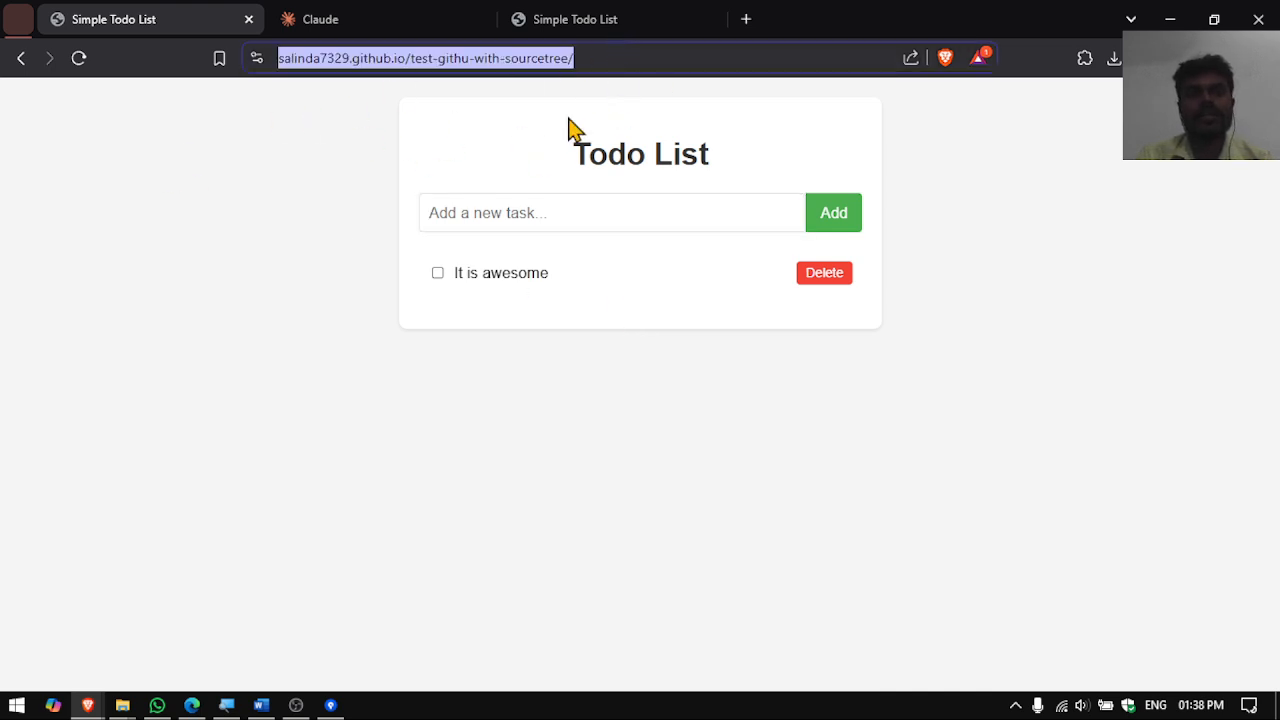